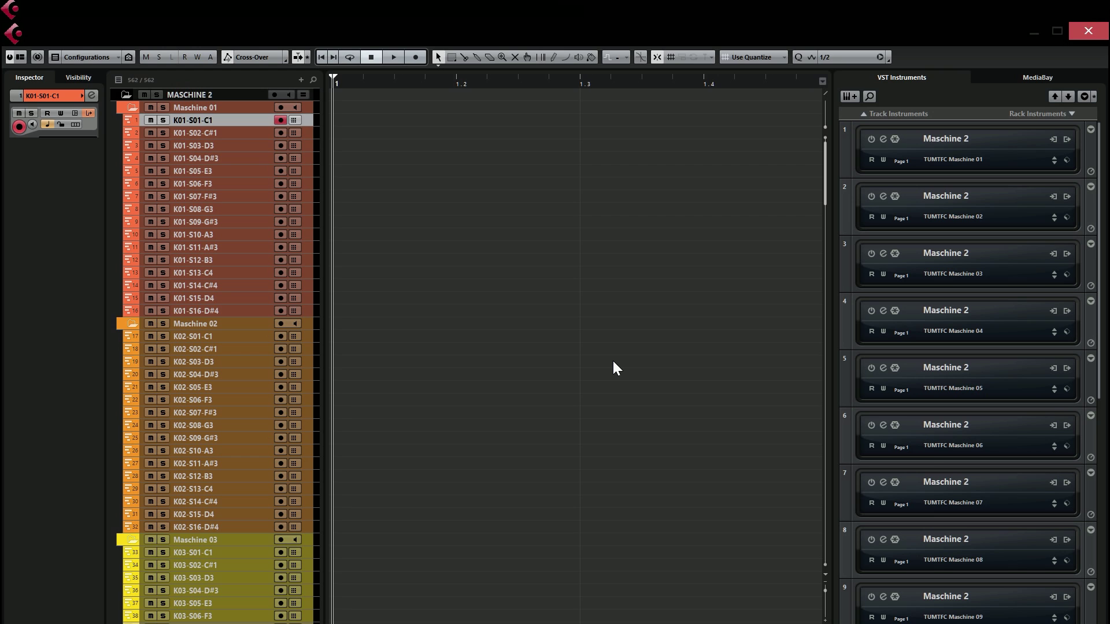
# - Check the Maschine 2 version information in the Maschine 01 instrument, and close the instrument
pyautogui.click(883, 140)
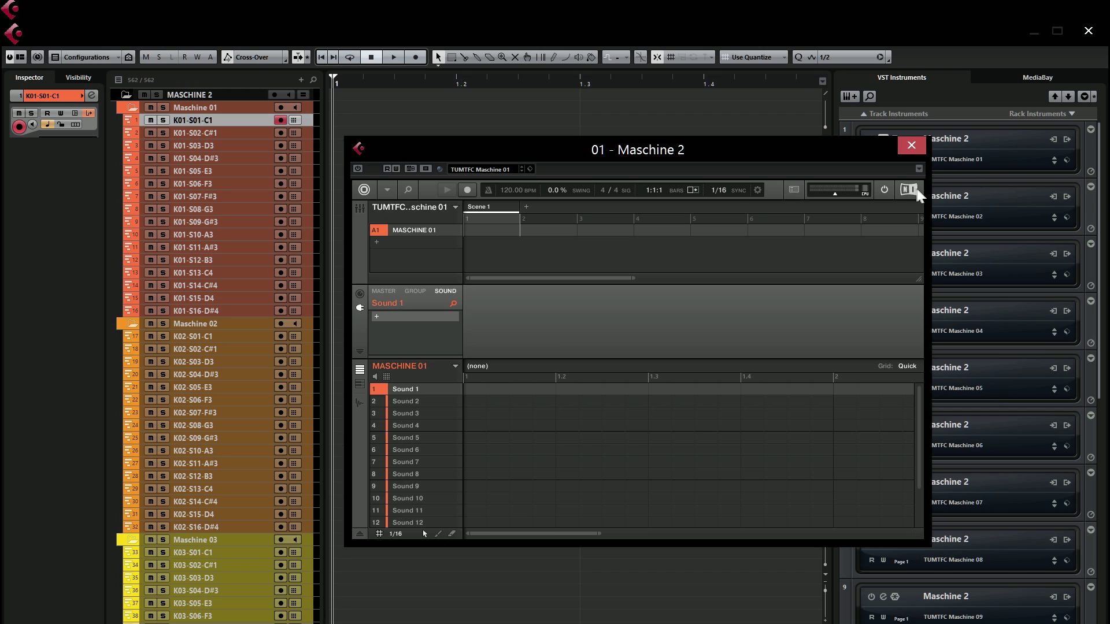
pyautogui.click(908, 190)
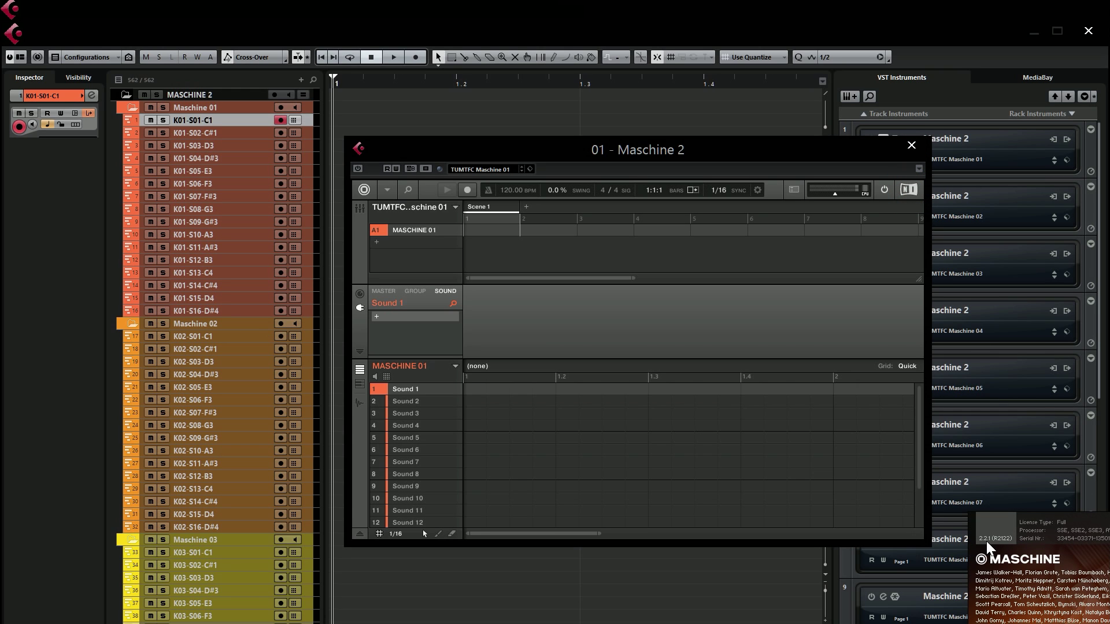
pyautogui.click(713, 430)
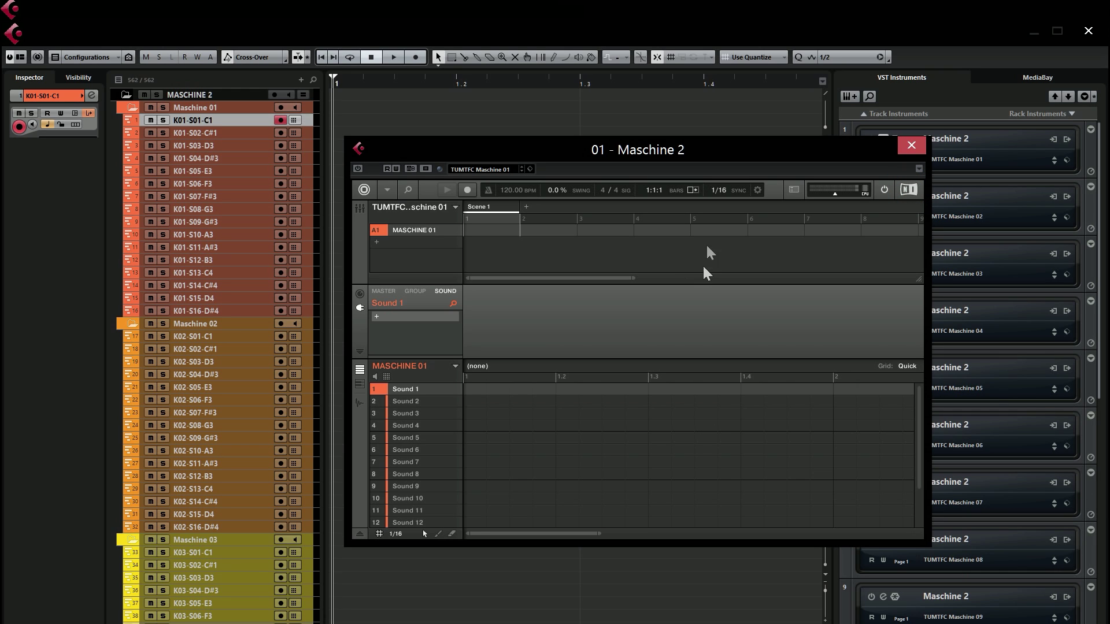
pyautogui.moveTo(732, 149); pyautogui.dragTo(771, 175)
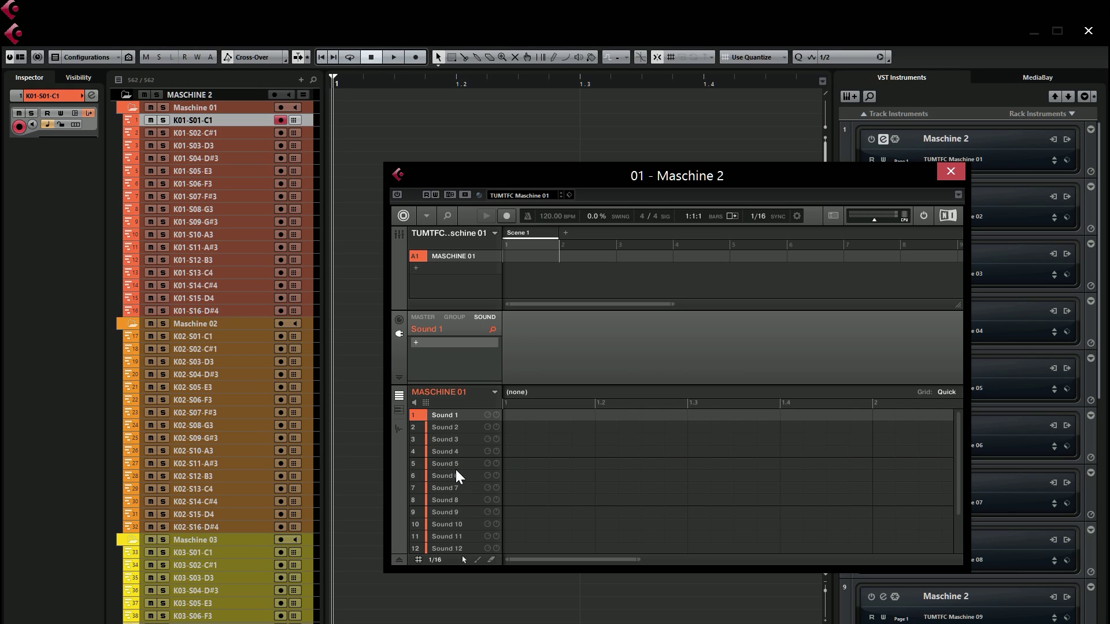
pyautogui.click(952, 173)
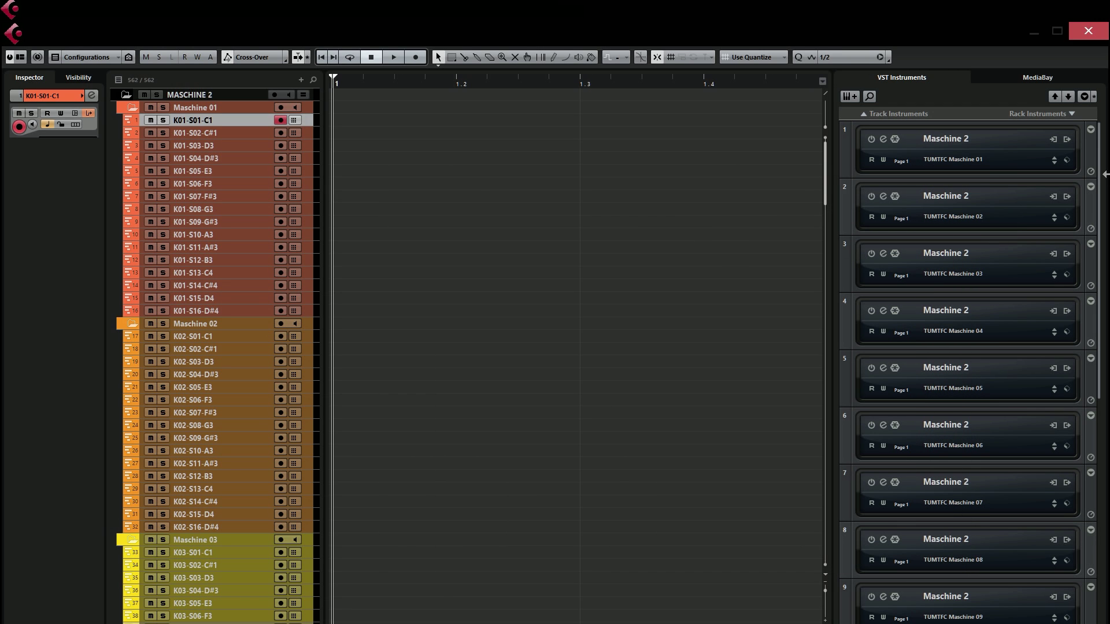
pyautogui.moveTo(1101, 188)
pyautogui.mouseDown()
pyautogui.moveTo(1104, 347)
pyautogui.moveTo(1101, 173)
pyautogui.mouseUp()
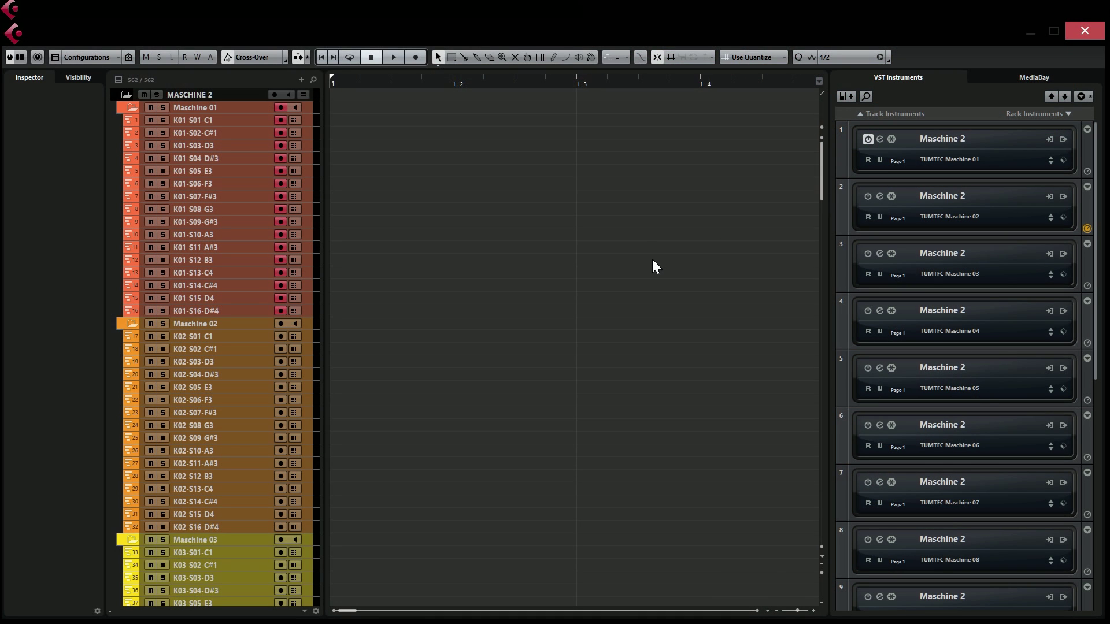
# - Select the Kick1 sound in the Maschine 01 instrument and the K01-S01-C1 track in the project
pyautogui.click(880, 139)
pyautogui.click(588, 401)
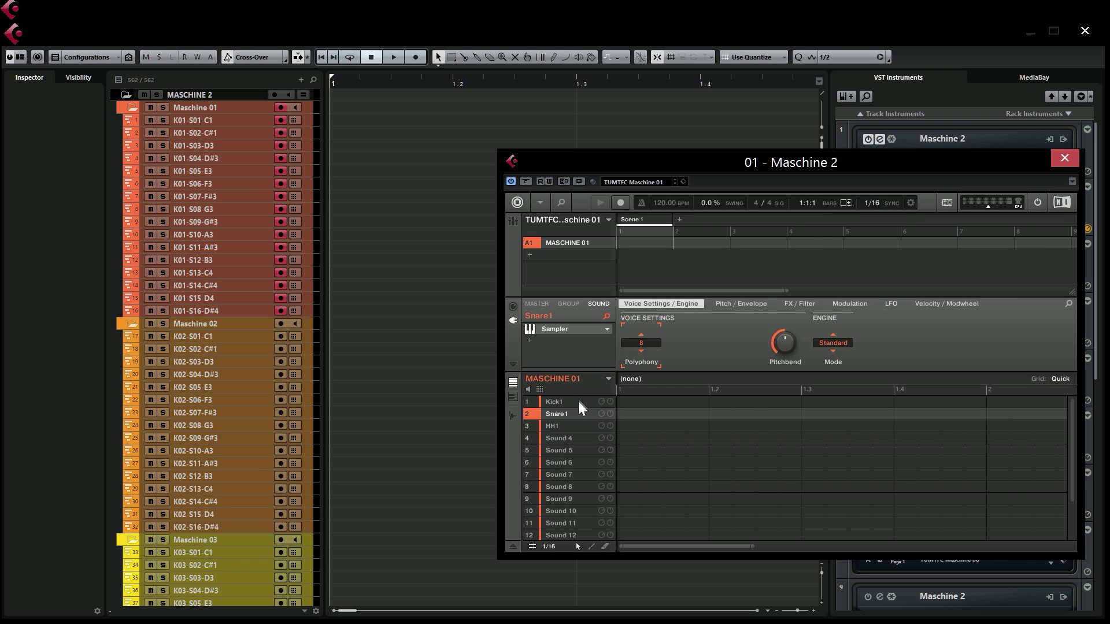
pyautogui.click(233, 120)
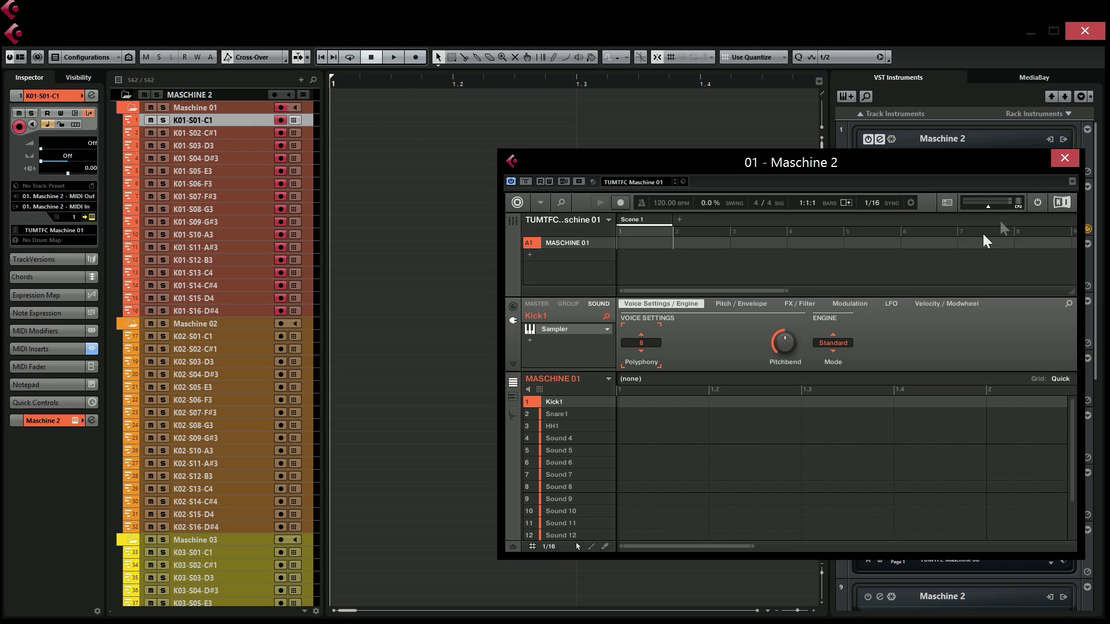
pyautogui.click(1064, 158)
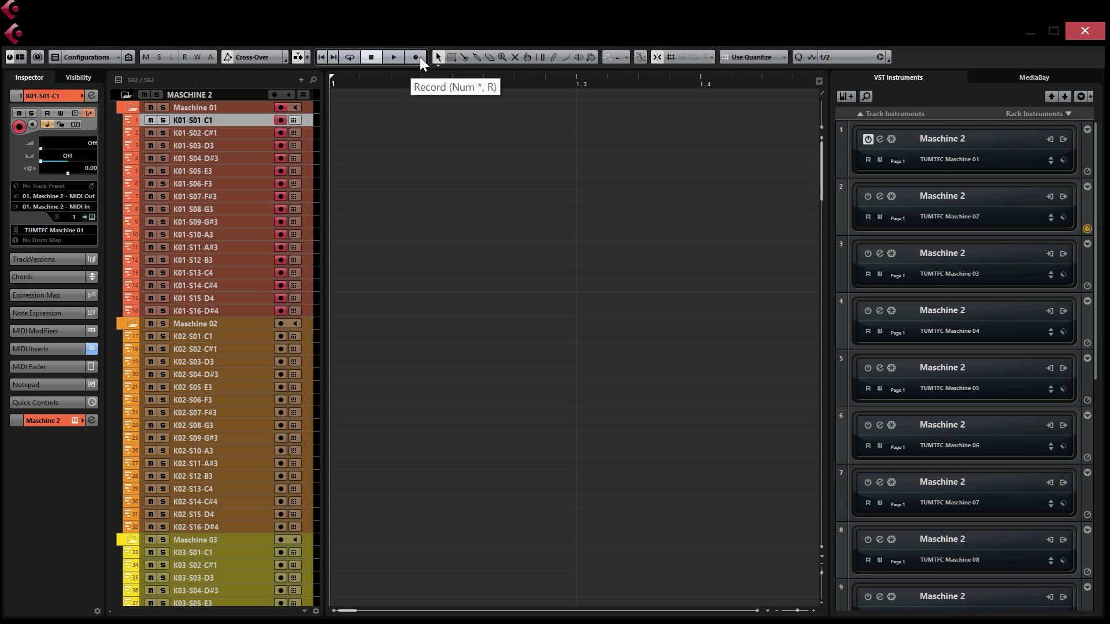
# - Record a kick, snare and hi-hat pattern onto the record-enabled Maschine 01 tracks, and stop the transport
pyautogui.click(419, 56)
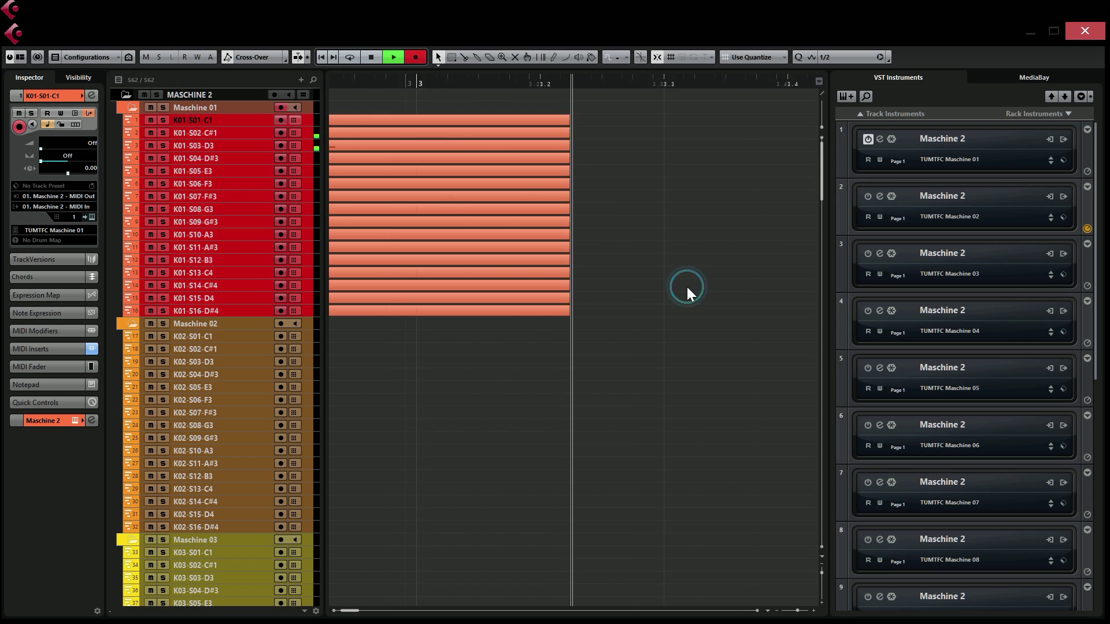
pyautogui.press('space')
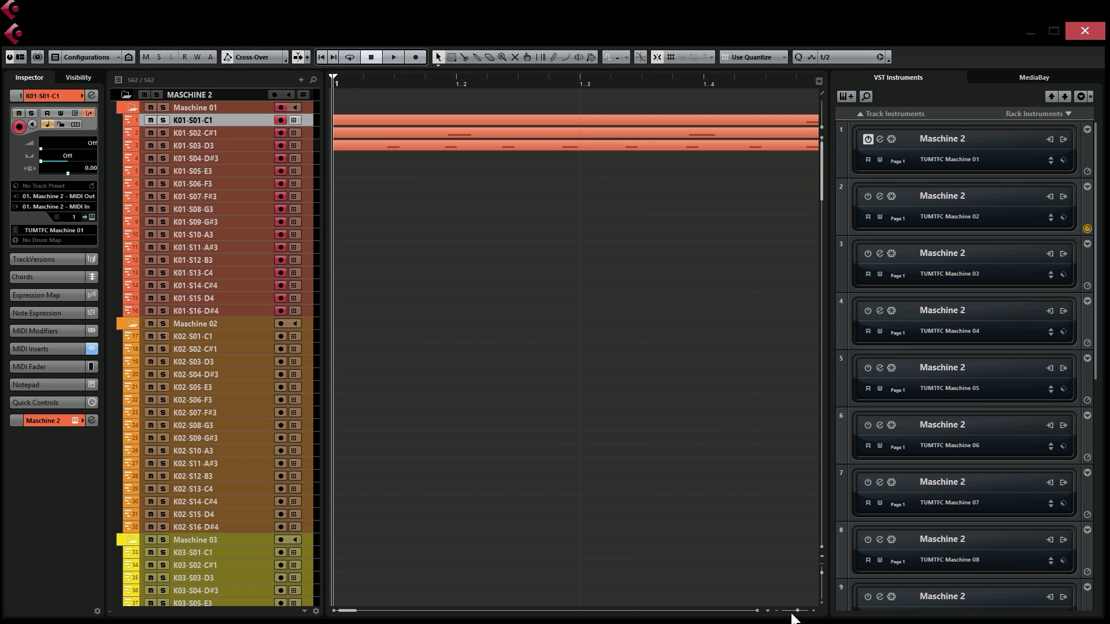
pyautogui.moveTo(793, 612); pyautogui.dragTo(795, 612)
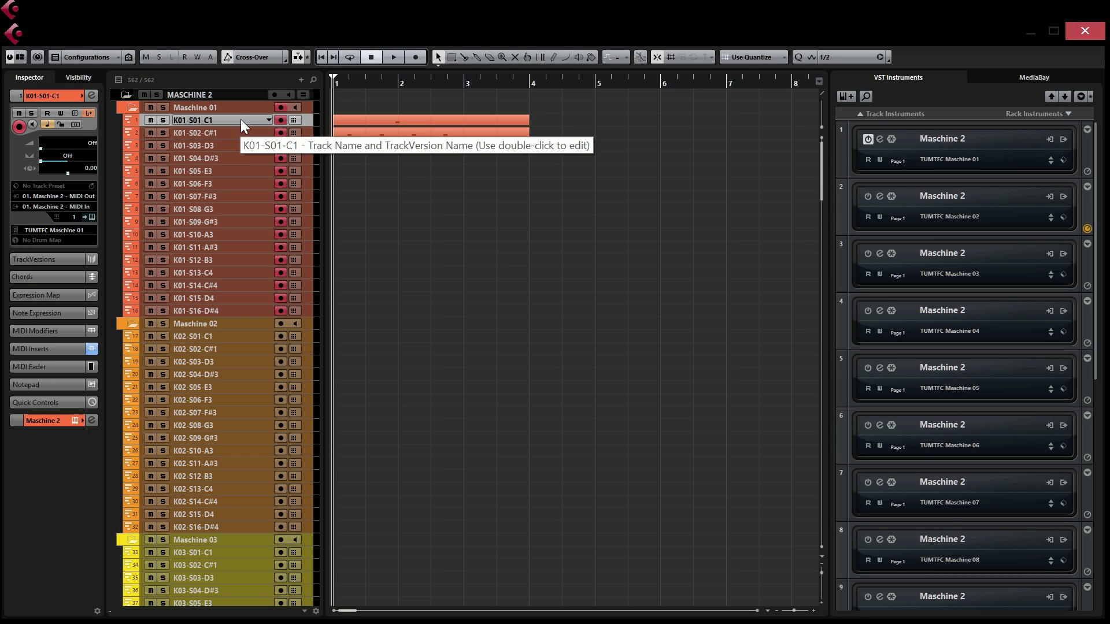
# - Examine the notes of the recorded kick part on track K01-S01-C1 in the Key Editor
pyautogui.click(241, 134)
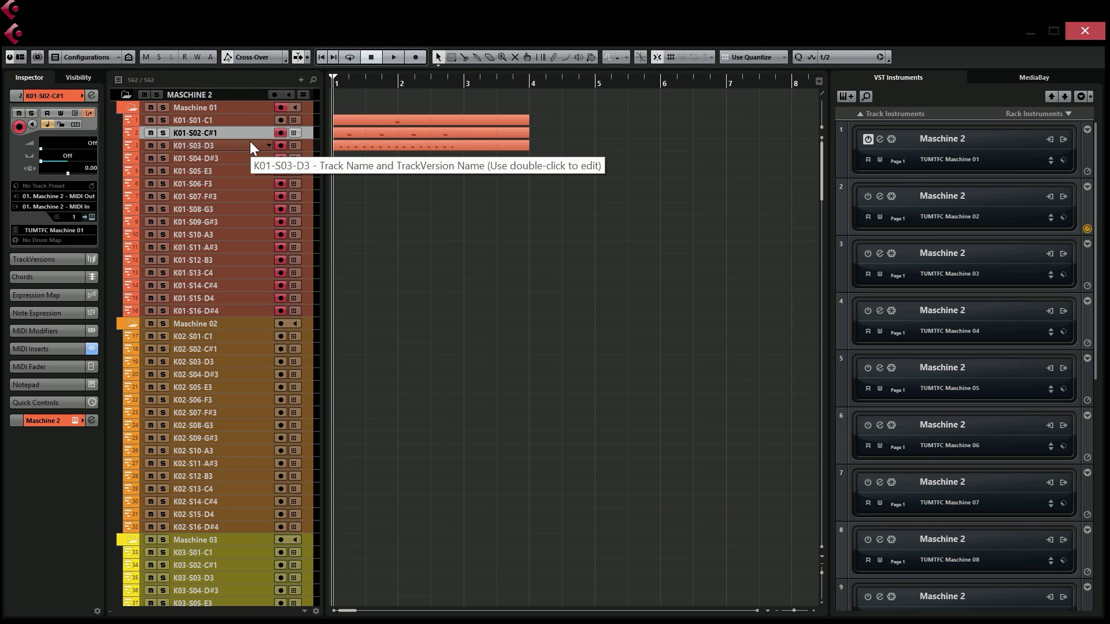
pyautogui.click(245, 145)
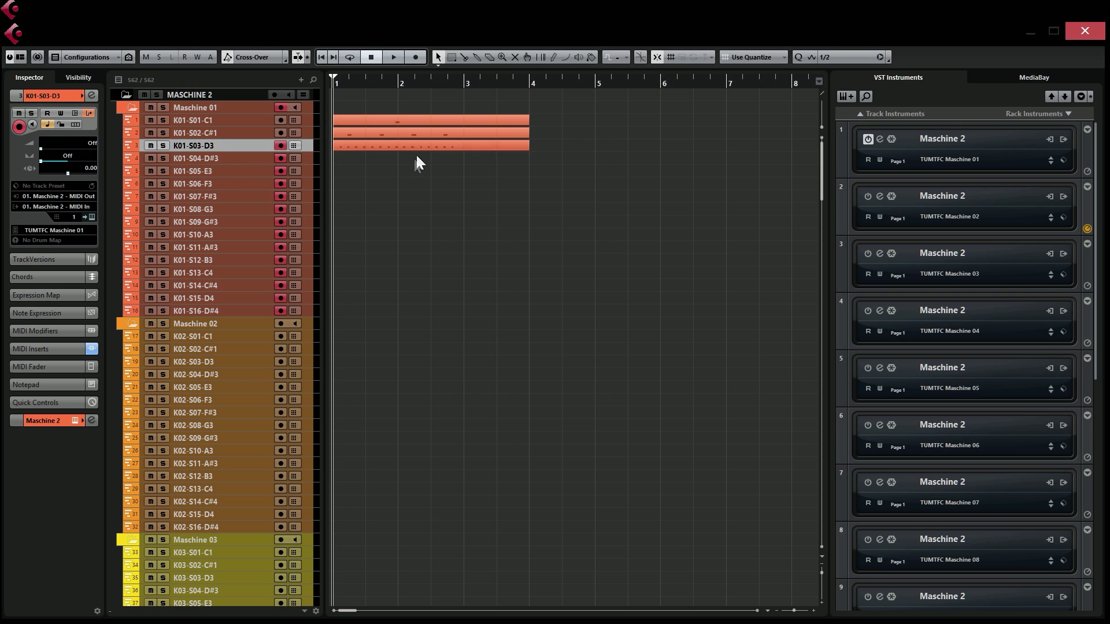
pyautogui.click(368, 120)
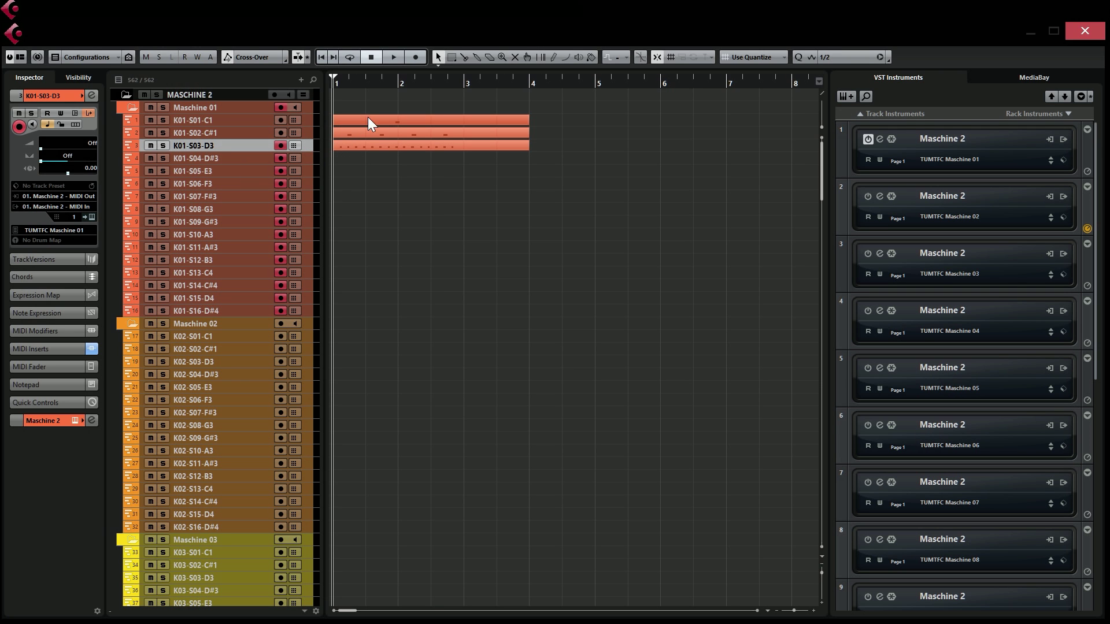
pyautogui.click(443, 228)
pyautogui.doubleClick(398, 119)
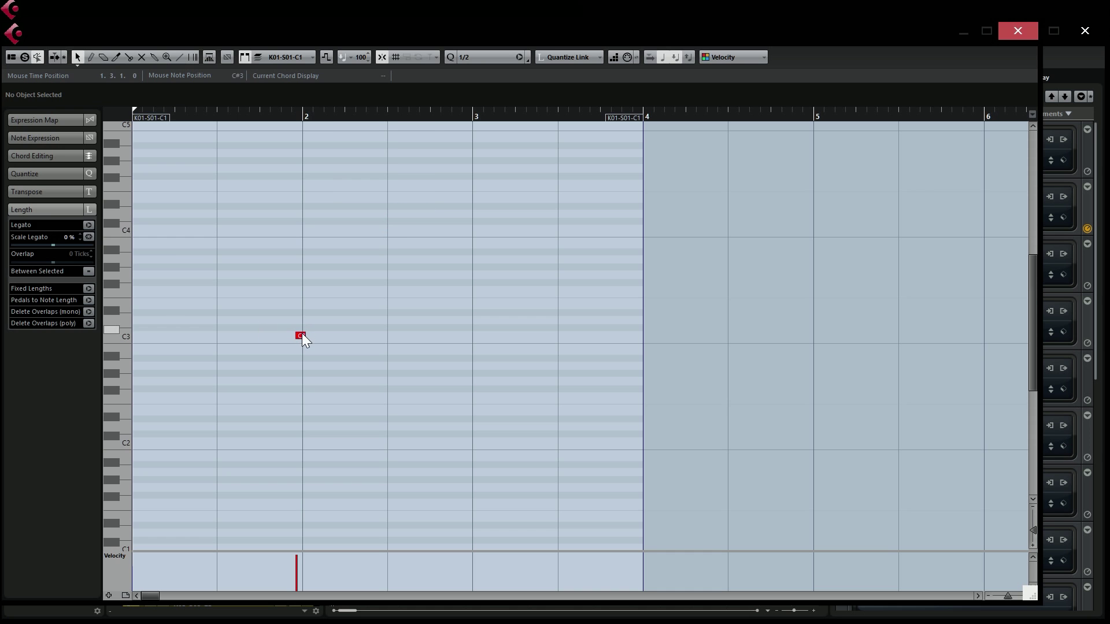
pyautogui.click(1003, 34)
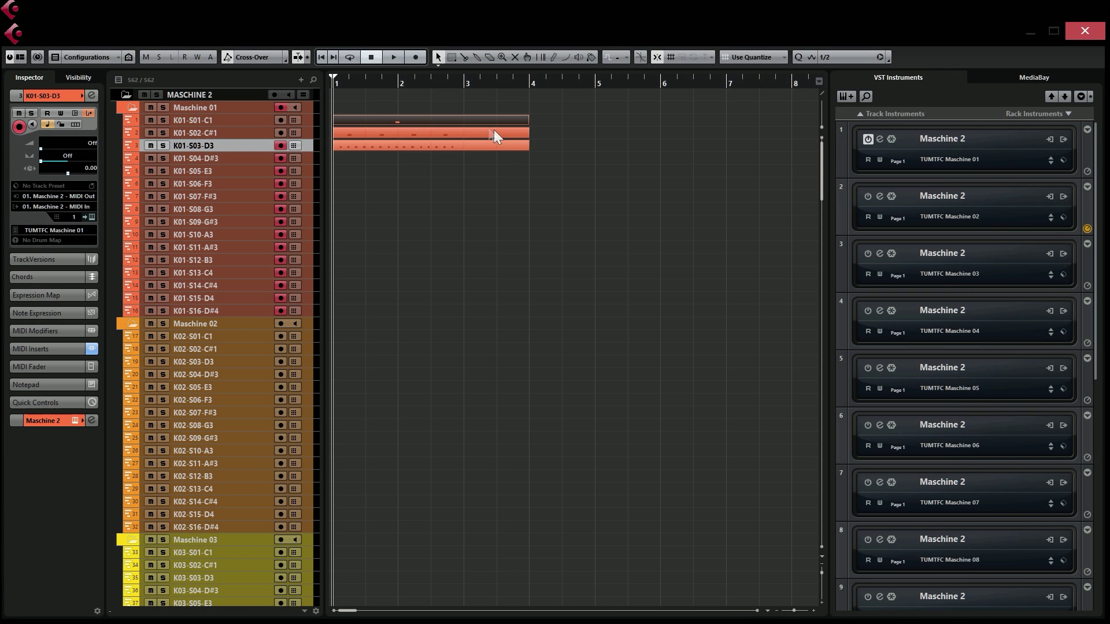
pyautogui.doubleClick(449, 120)
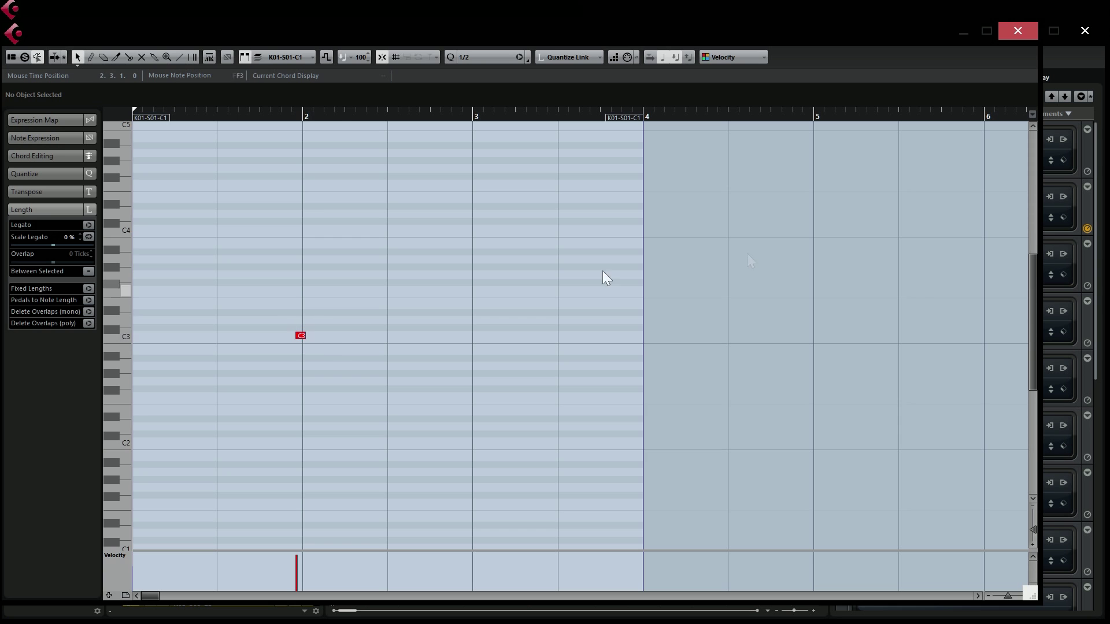
pyautogui.click(1017, 31)
# - Examine the notes of the recorded snare part on track K01-S02-C#1 in the Key Editor
pyautogui.doubleClick(471, 129)
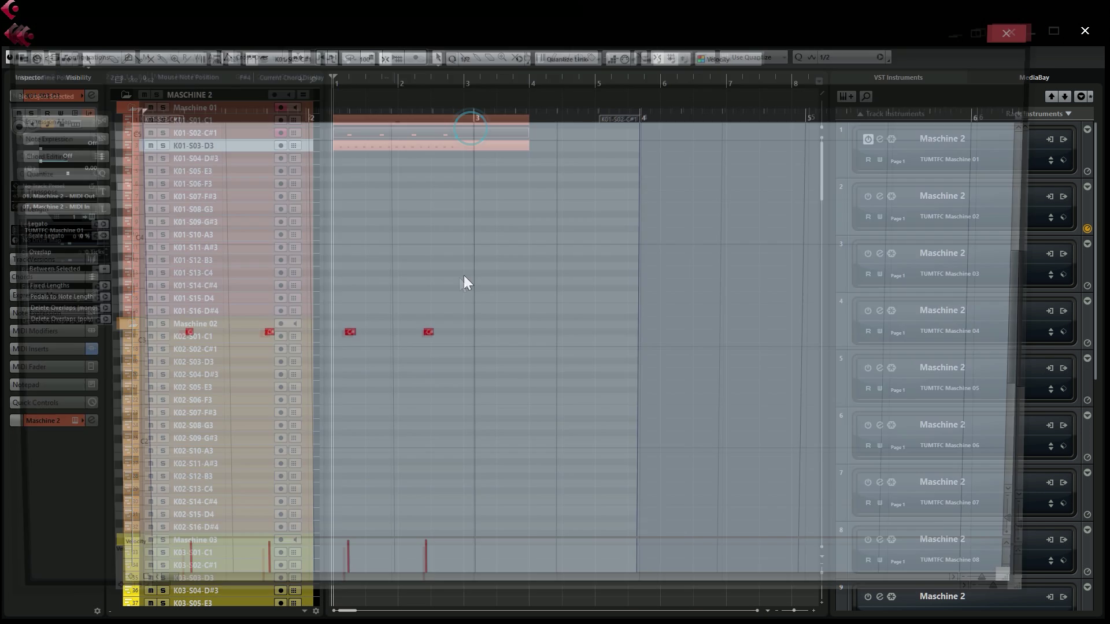
pyautogui.click(343, 337)
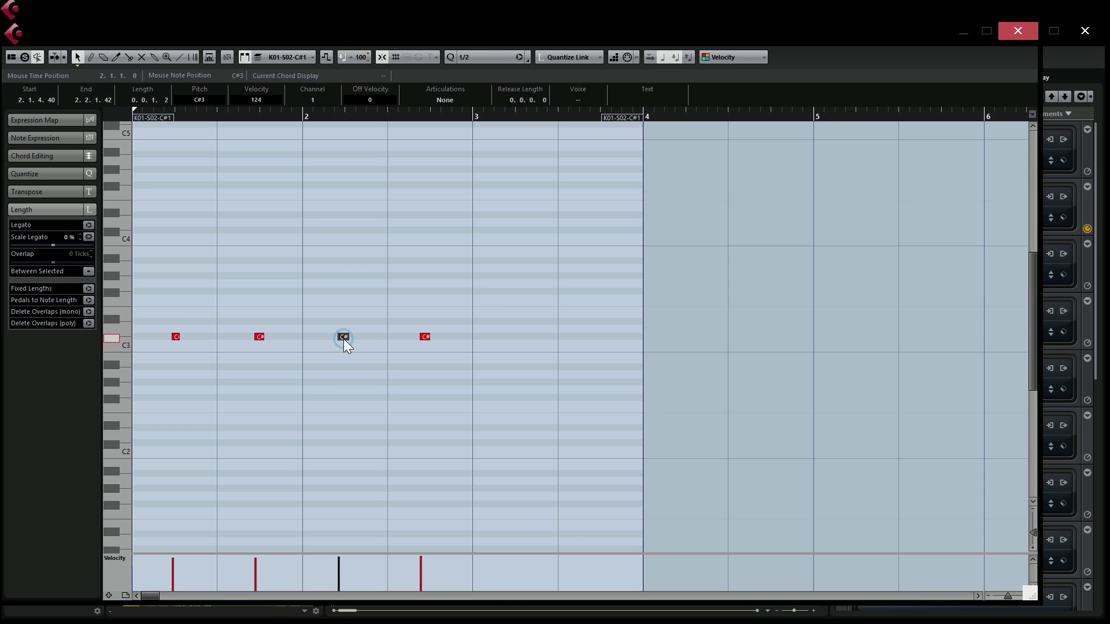
pyautogui.click(425, 337)
pyautogui.click(317, 321)
pyautogui.scroll(3, 334, 243)
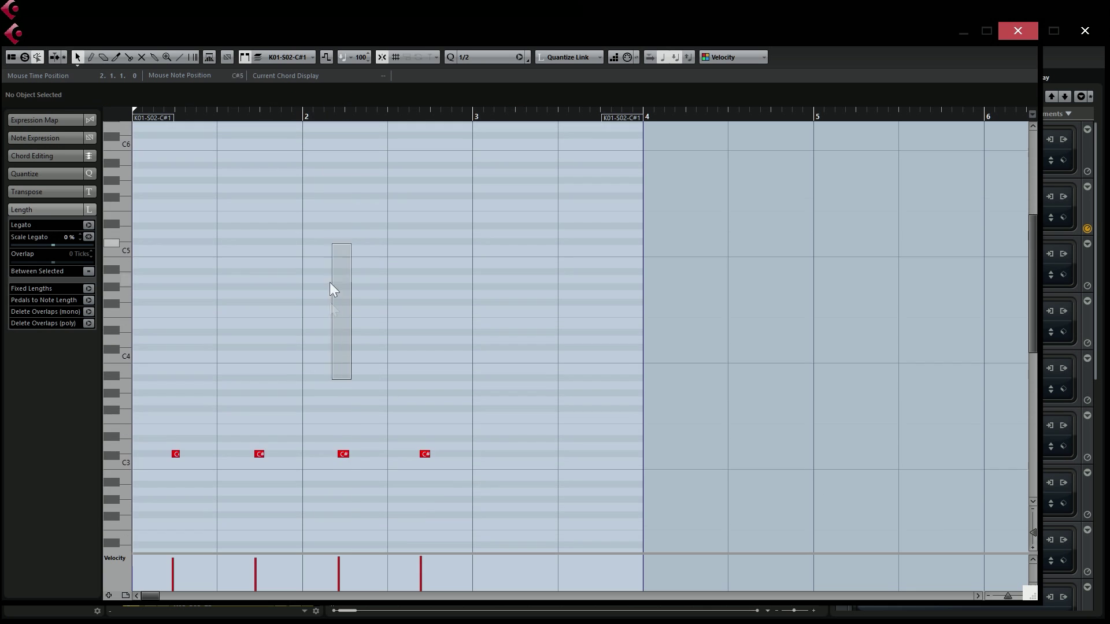
pyautogui.moveTo(330, 283); pyautogui.dragTo(355, 576)
pyautogui.click(1012, 32)
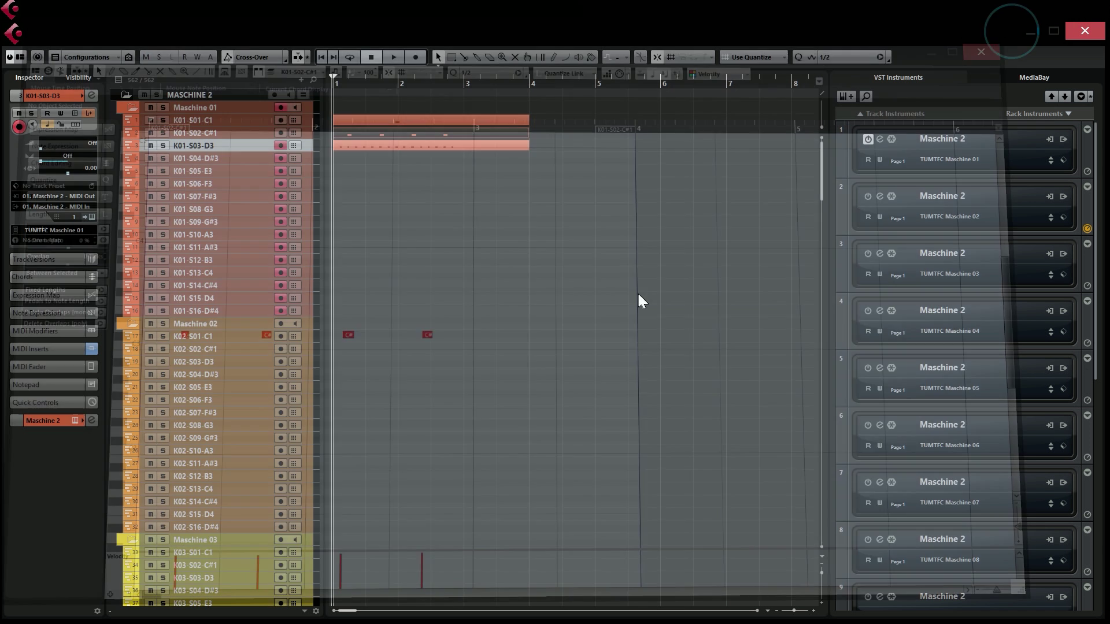
# - Examine the notes of the recorded hi-hat part on track K01-S03-D3 in the Key Editor
pyautogui.doubleClick(429, 144)
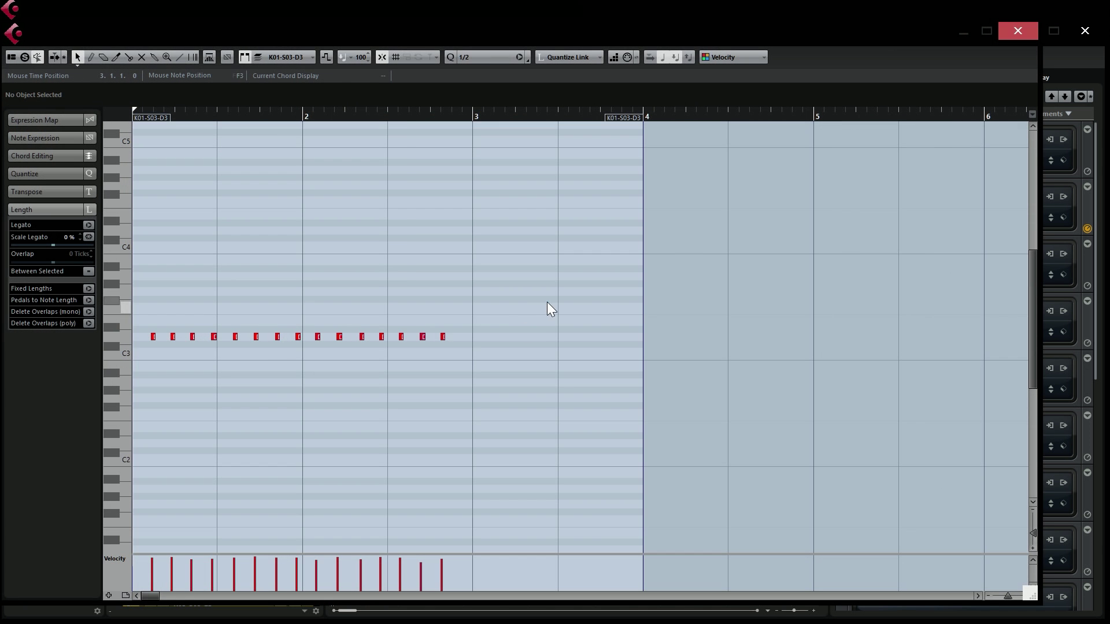
pyautogui.moveTo(547, 301); pyautogui.dragTo(15, 388)
pyautogui.click(426, 390)
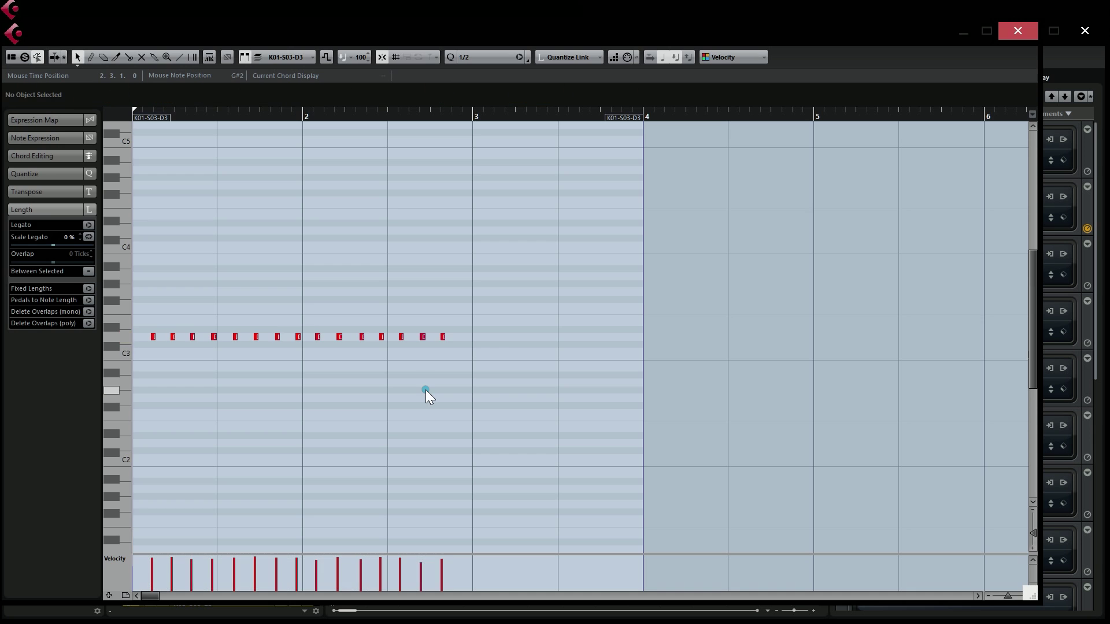
pyautogui.click(1024, 34)
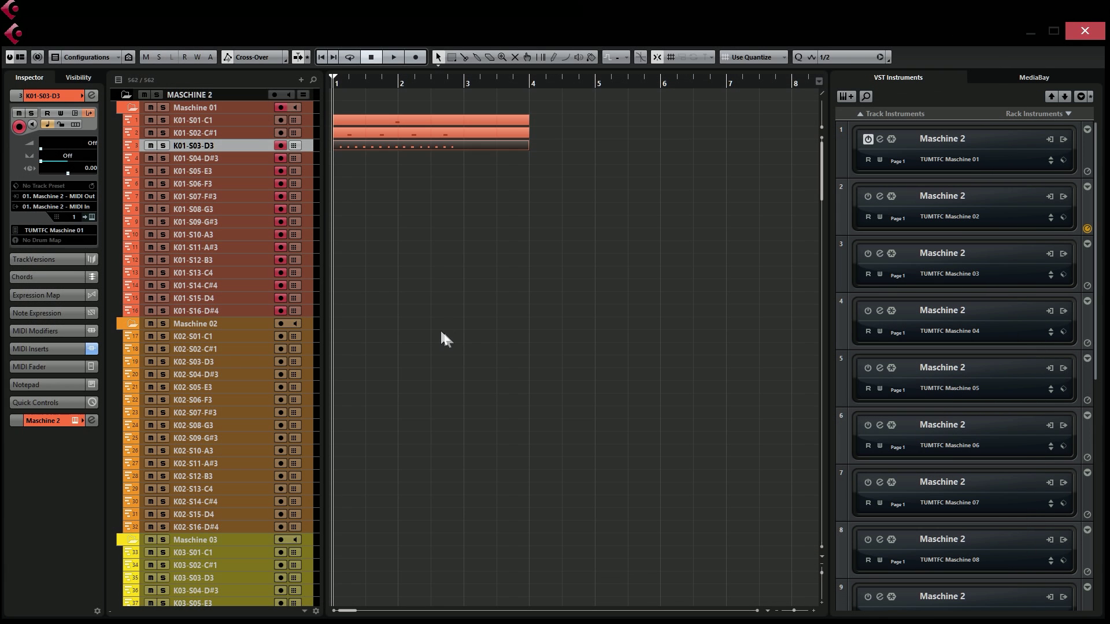
# - Review the pitch filter in the local Input Transformer of track K01-S01-C1
pyautogui.rightClick(261, 122)
pyautogui.click(250, 130)
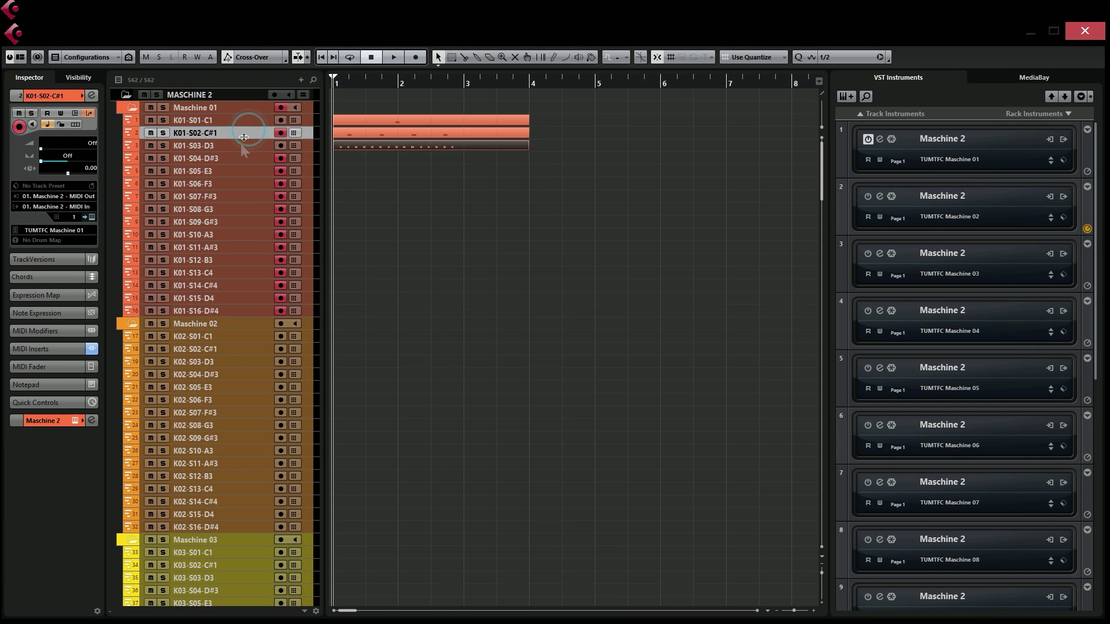
pyautogui.click(242, 144)
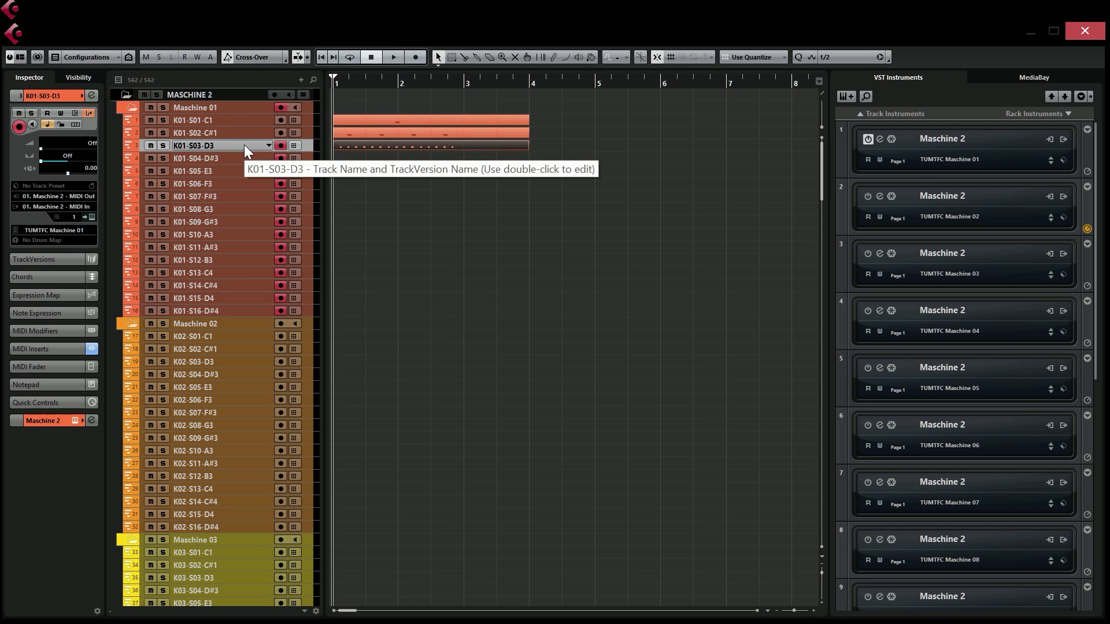
pyautogui.click(282, 108)
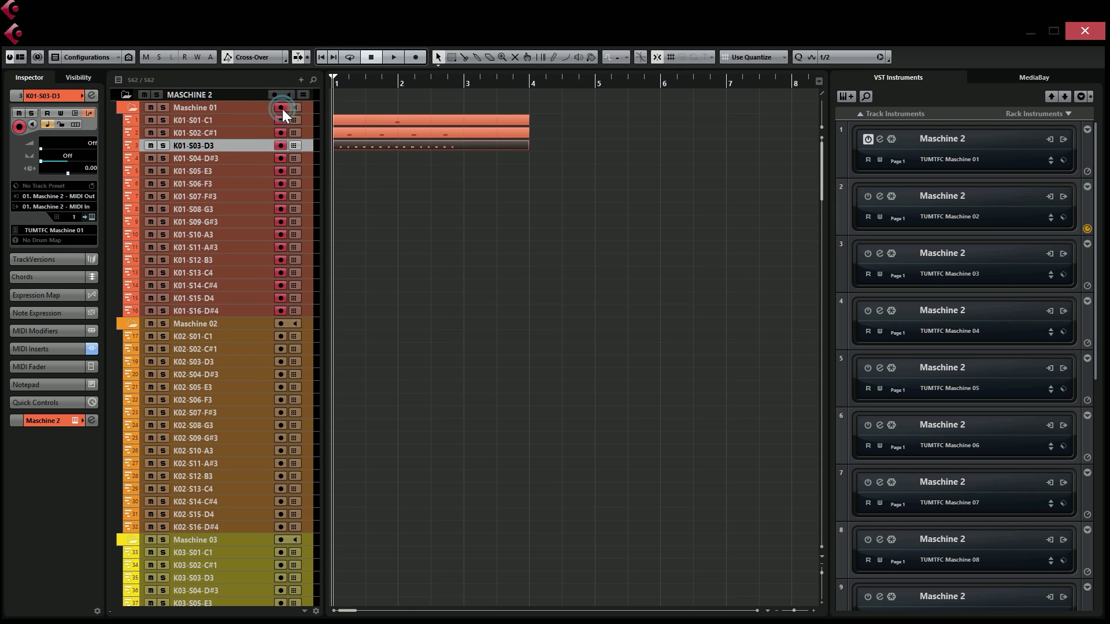
pyautogui.click(240, 119)
pyautogui.click(92, 111)
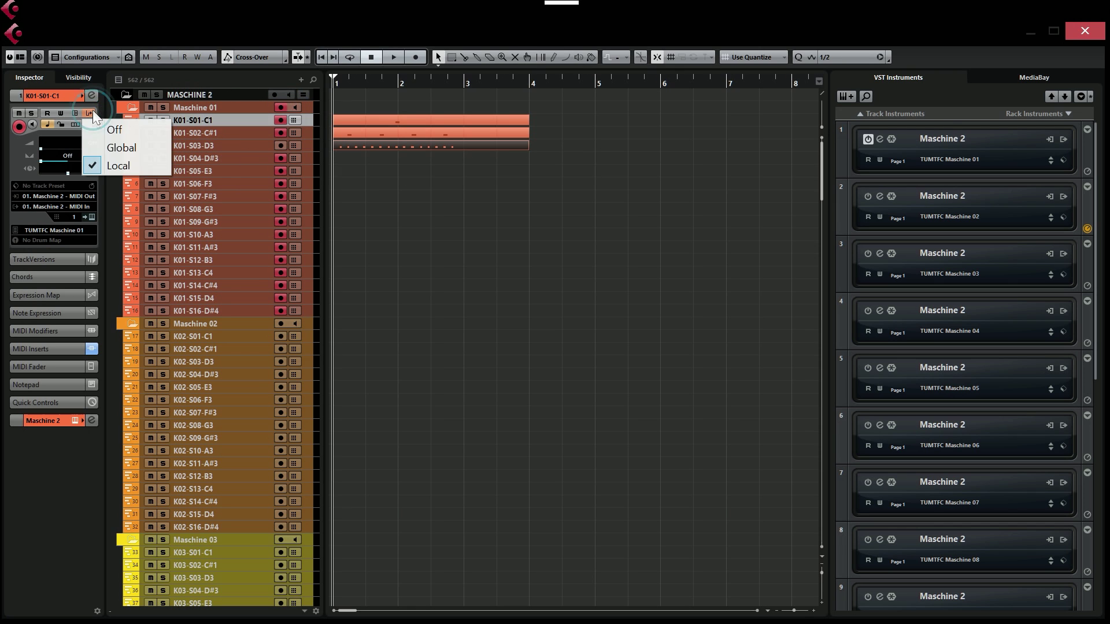
pyautogui.click(140, 167)
pyautogui.moveTo(586, 167); pyautogui.dragTo(546, 262)
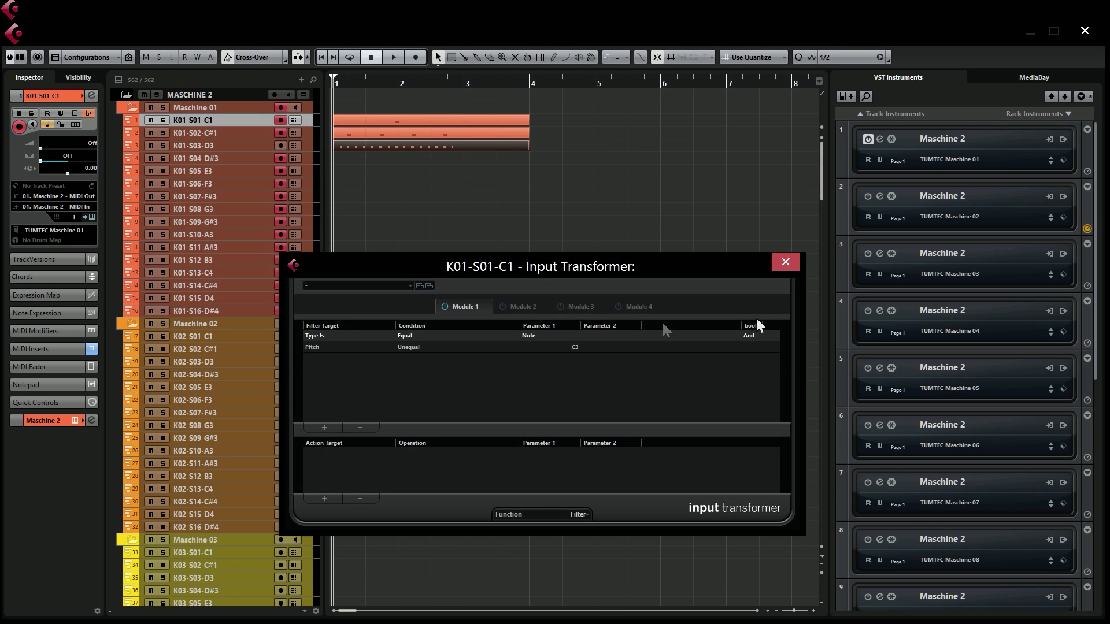
pyautogui.click(787, 265)
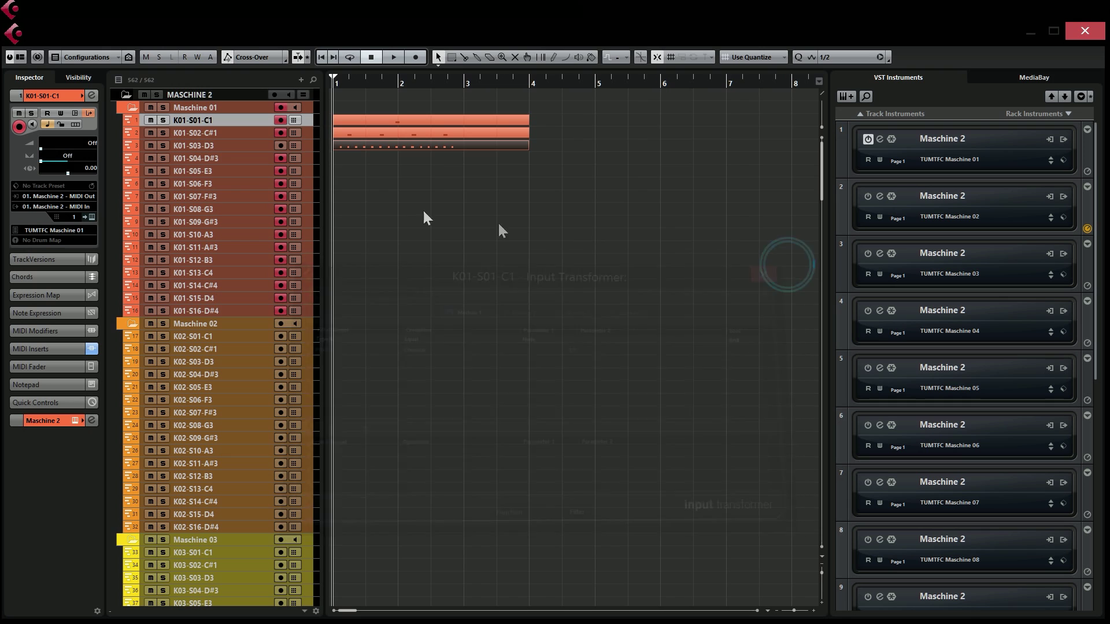
# - Open the Maschine 01 instrument from track K01-S03-D3 and select the Kick1 sound
pyautogui.click(203, 131)
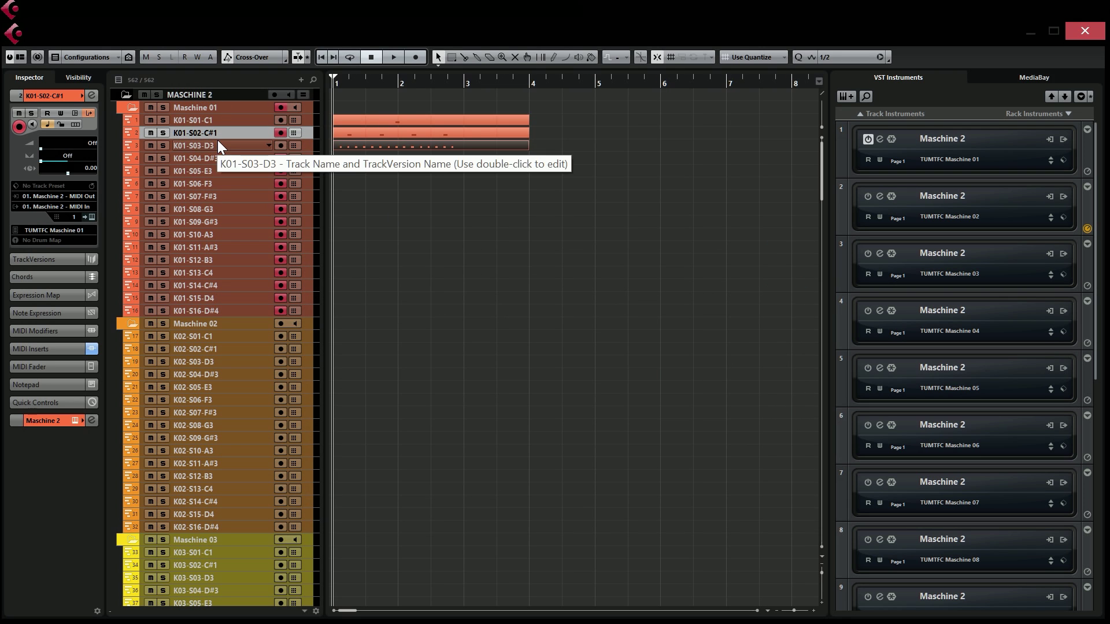
pyautogui.click(219, 143)
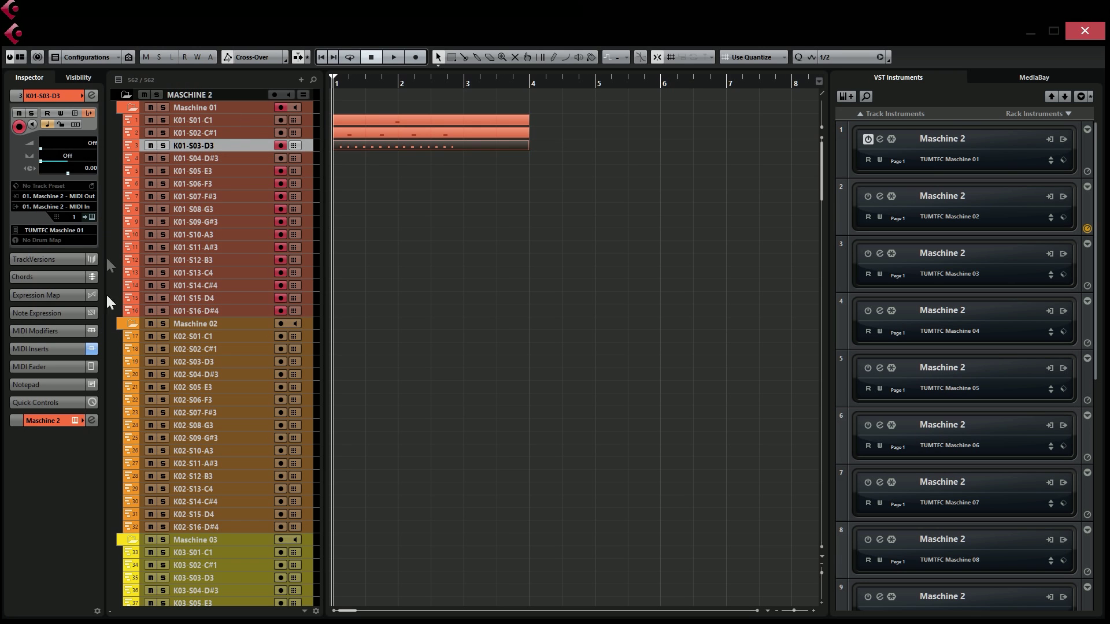
pyautogui.click(90, 217)
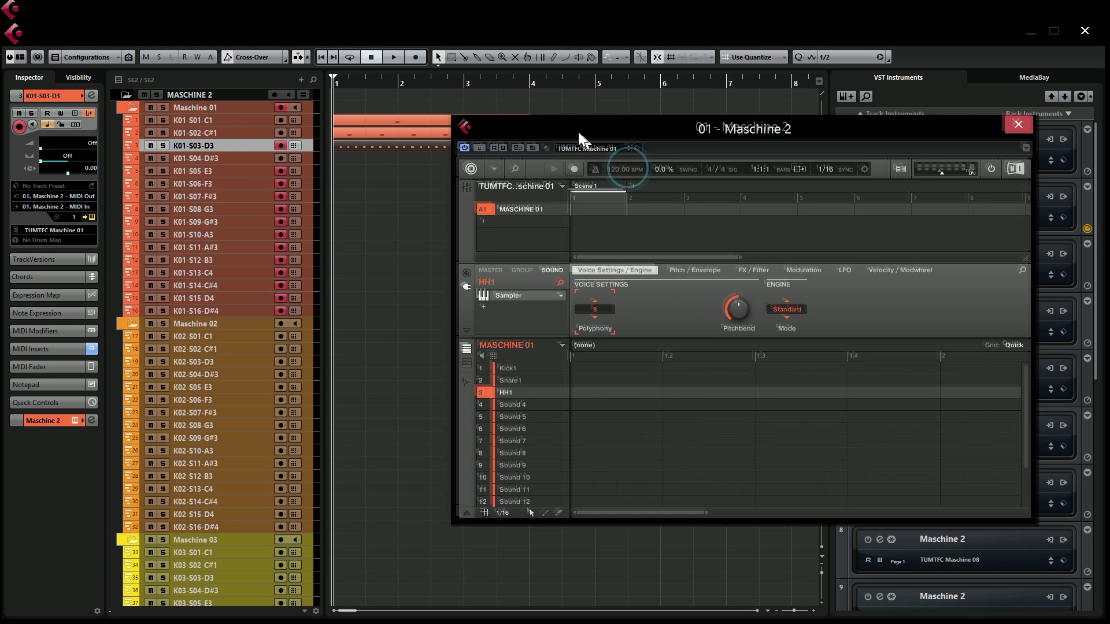
pyautogui.click(511, 366)
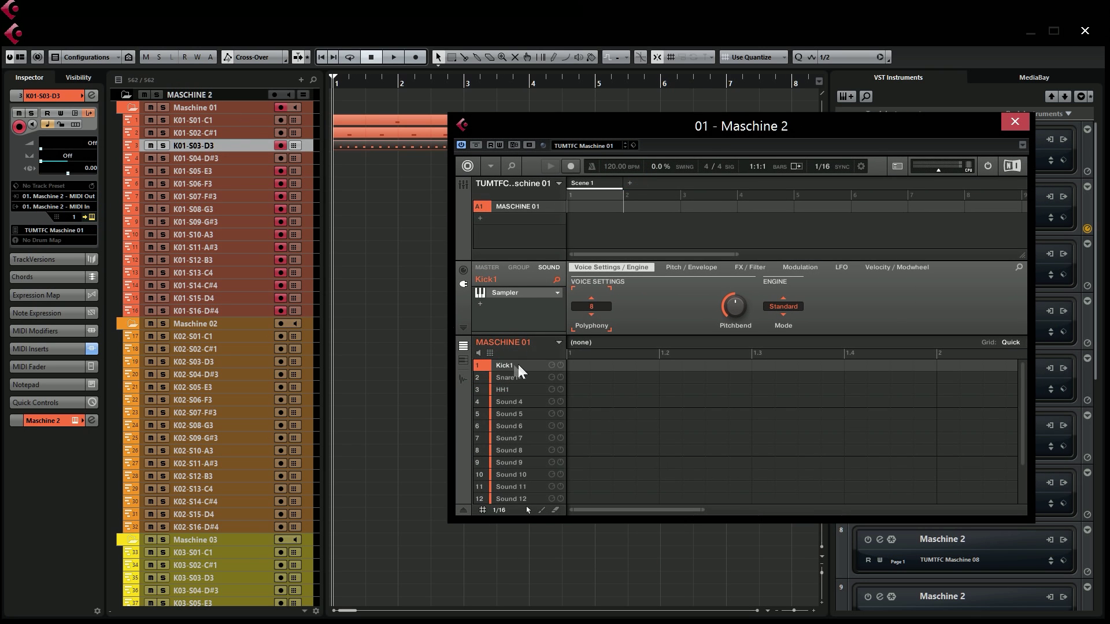
# - Match tracks K01-S01-C1, K01-S02-C#1 and K01-S03-D3 to the Kick1, Snare1 and HH1 sounds by selecting each pair, and close the instrument window
pyautogui.click(191, 120)
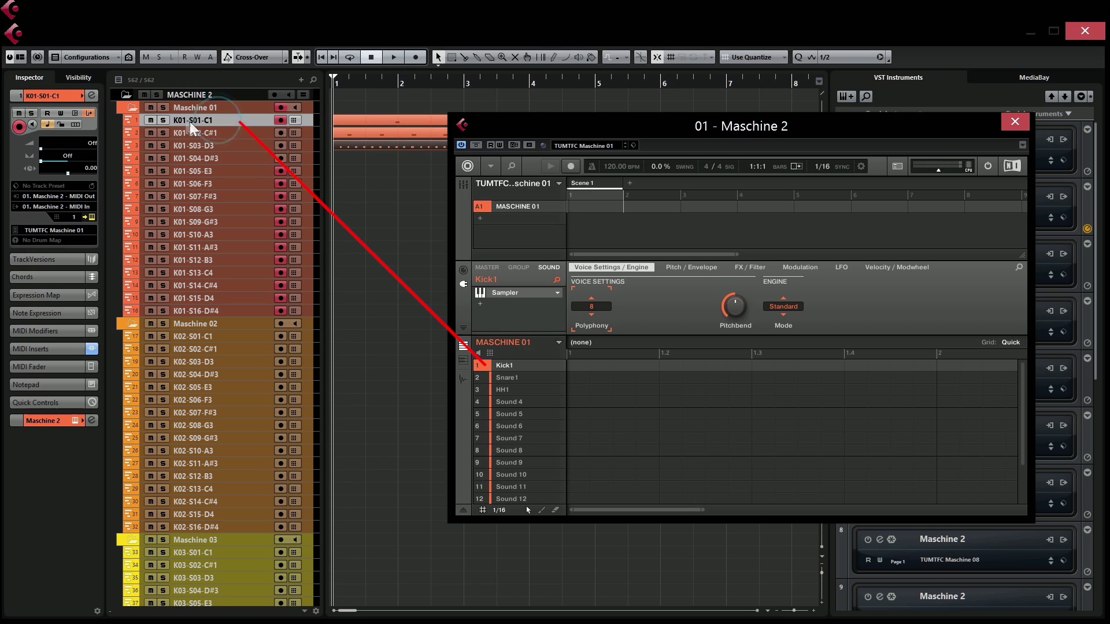
pyautogui.click(509, 380)
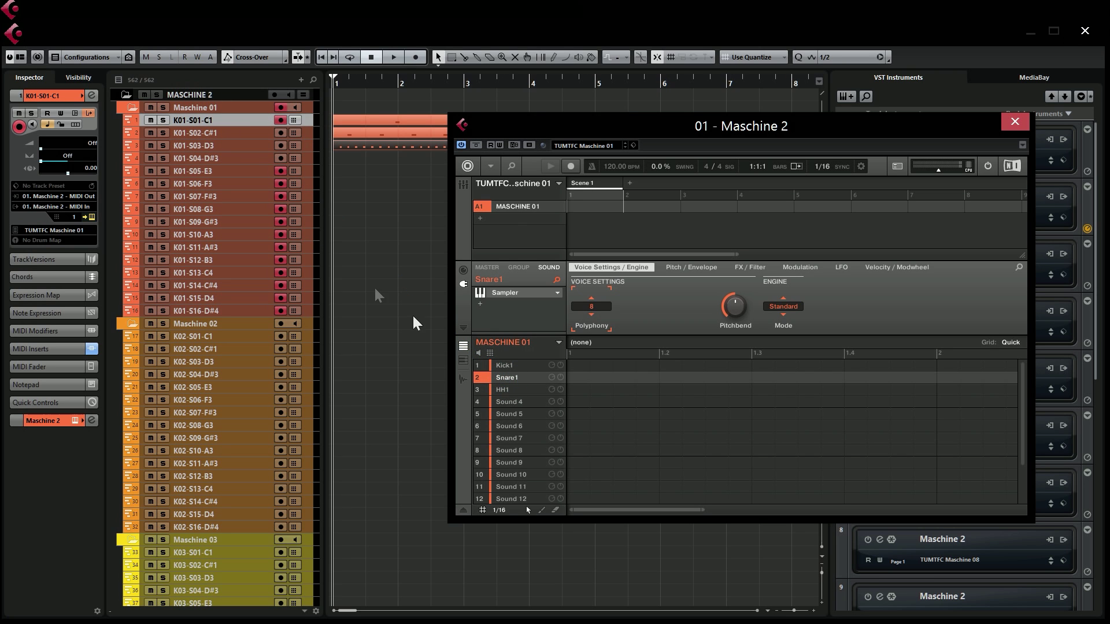
pyautogui.click(220, 134)
pyautogui.click(519, 390)
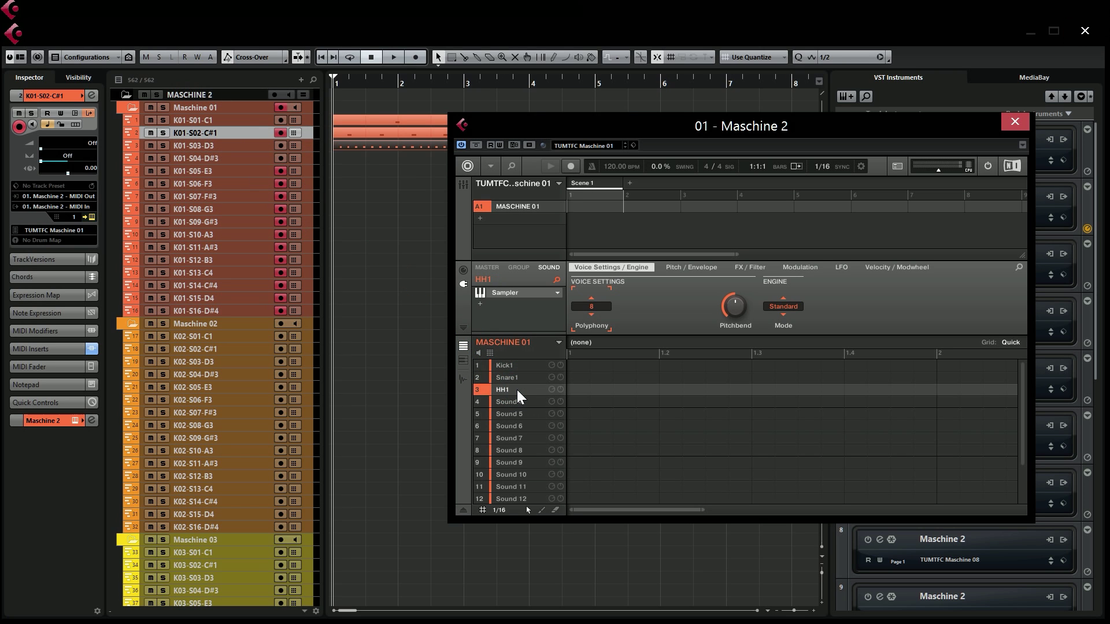
pyautogui.click(234, 145)
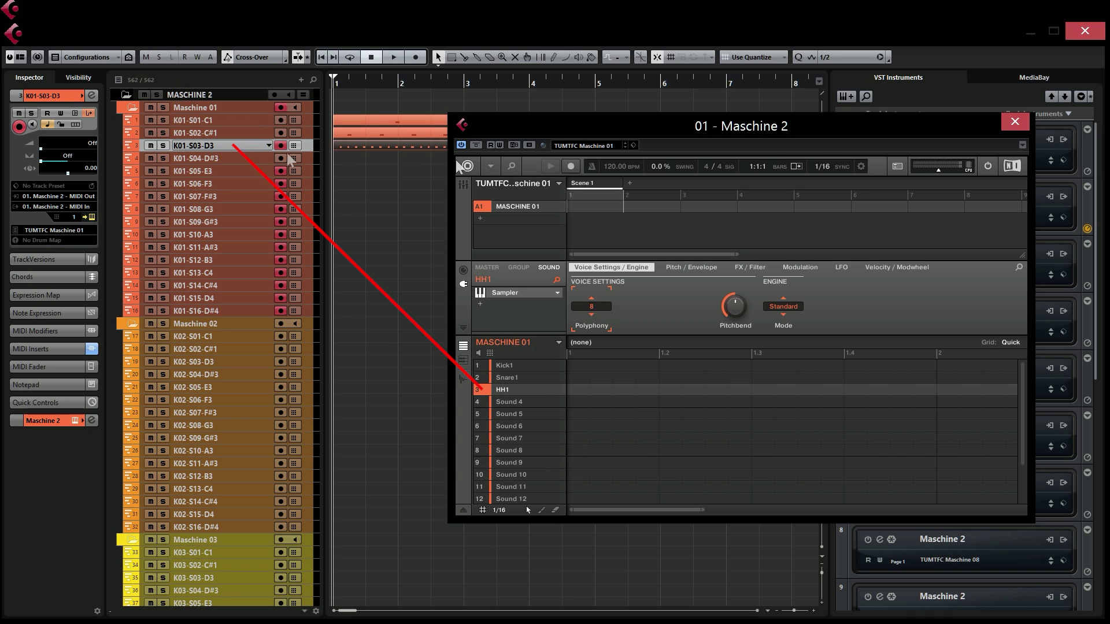
pyautogui.click(1014, 123)
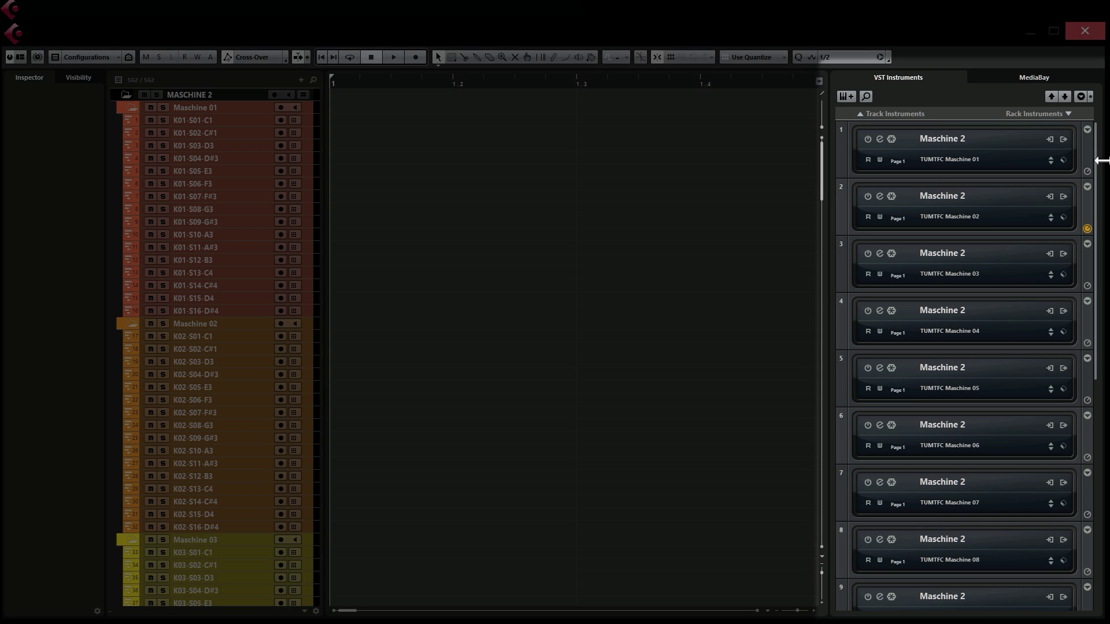
# - Review the list of activated audio outputs for the Maschine 01 rack instrument and dismiss it
pyautogui.moveTo(1097, 253); pyautogui.dragTo(1094, 158)
pyautogui.click(1066, 141)
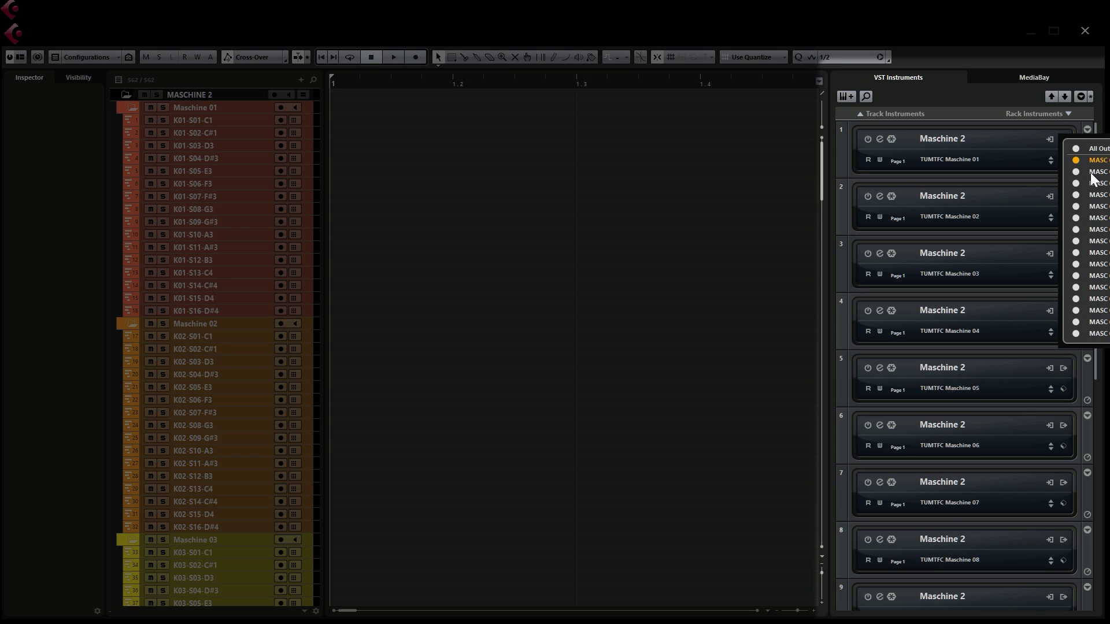
pyautogui.click(695, 266)
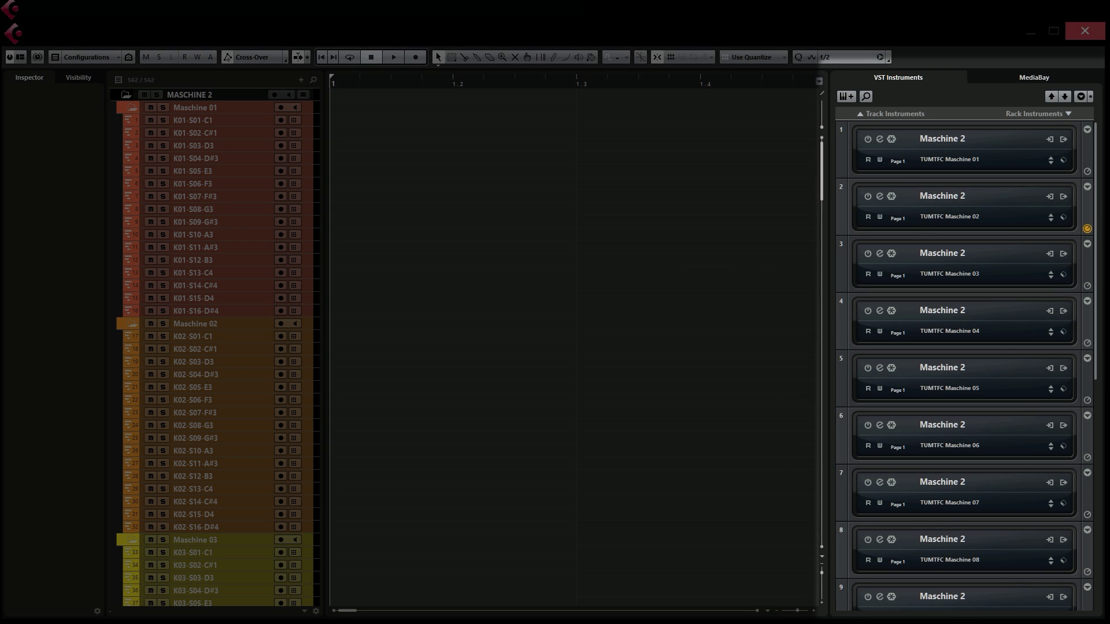
# - Narrow the MixConsole channels to review the full set from MASC 01 01 to MASC 01 16, and close the mixer
pyautogui.press('F3')
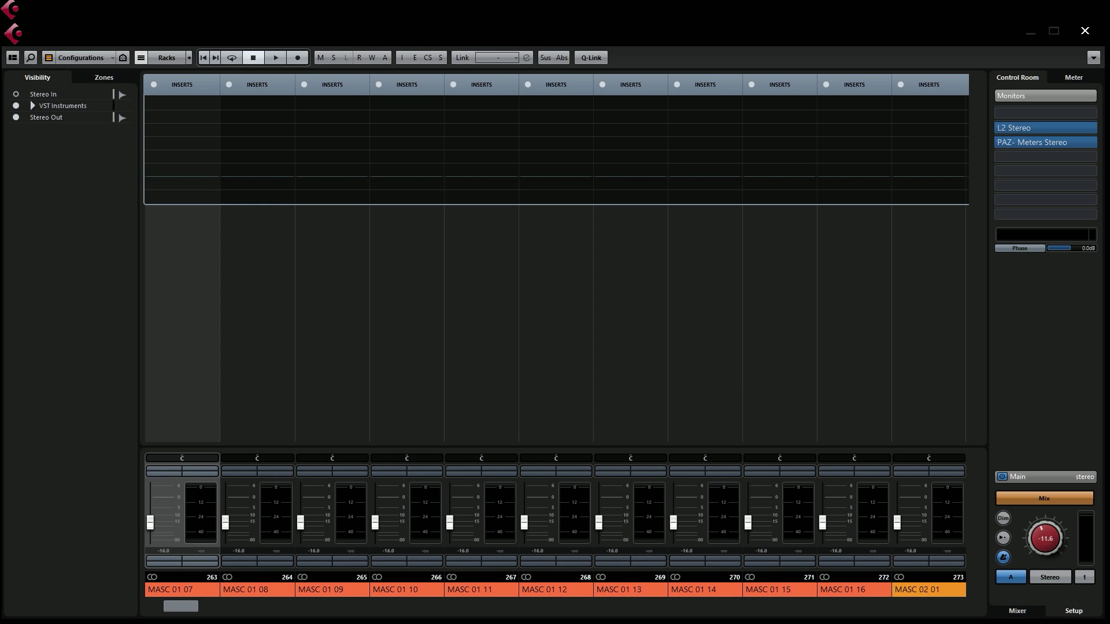
pyautogui.click(726, 372)
pyautogui.press('g')
pyautogui.press('g')
pyautogui.press('g')
pyautogui.press('g')
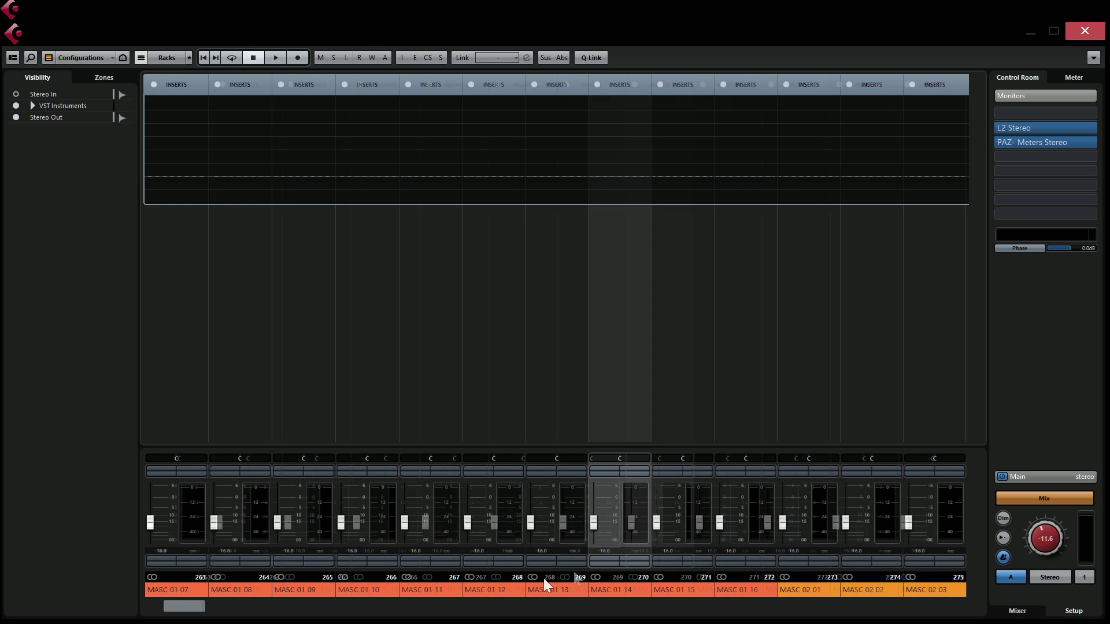
pyautogui.moveTo(230, 607); pyautogui.dragTo(207, 620)
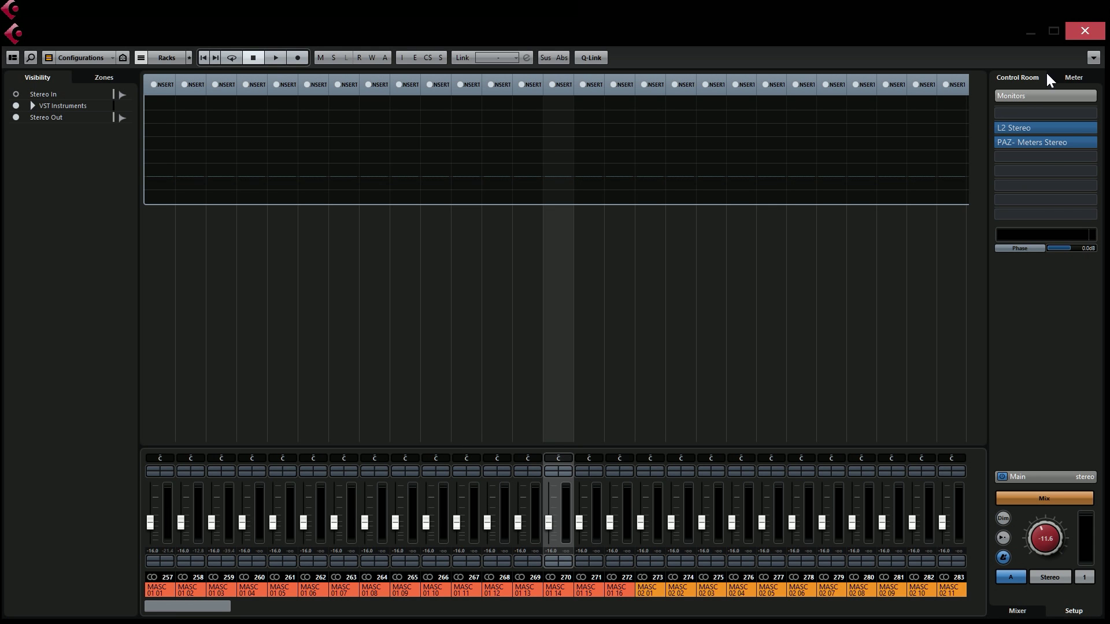
pyautogui.click(1079, 33)
# - Open the Maschine 01 instrument at Sound 1 beside the track list and select tracks K01-S01-C1 to K01-S16-D#4, ending on K01-S01-C1 alone
pyautogui.click(878, 139)
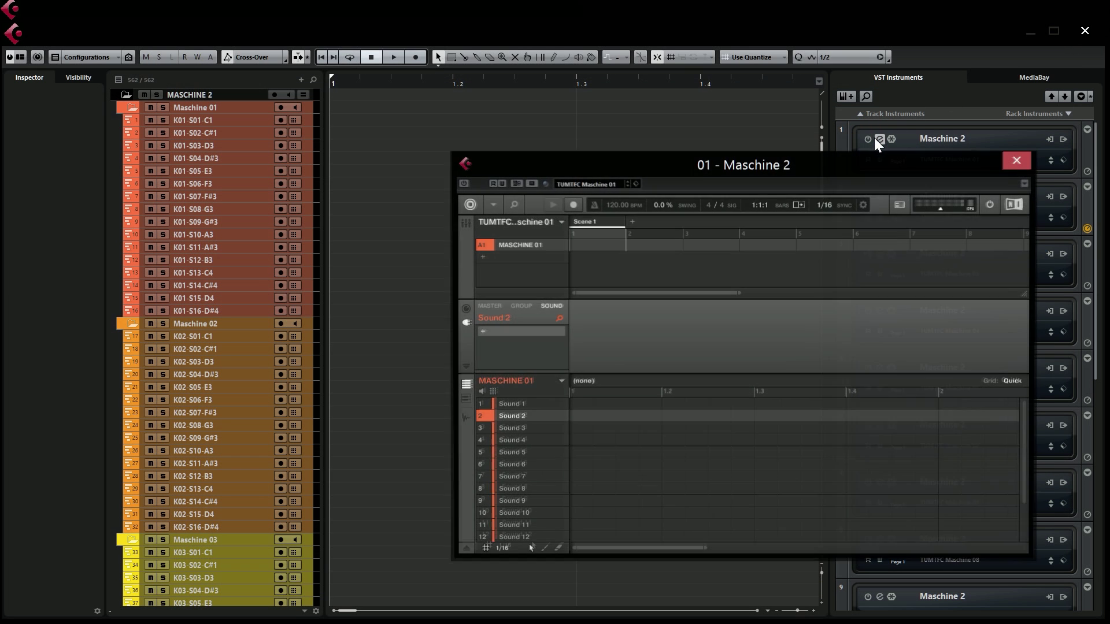
pyautogui.click(286, 399)
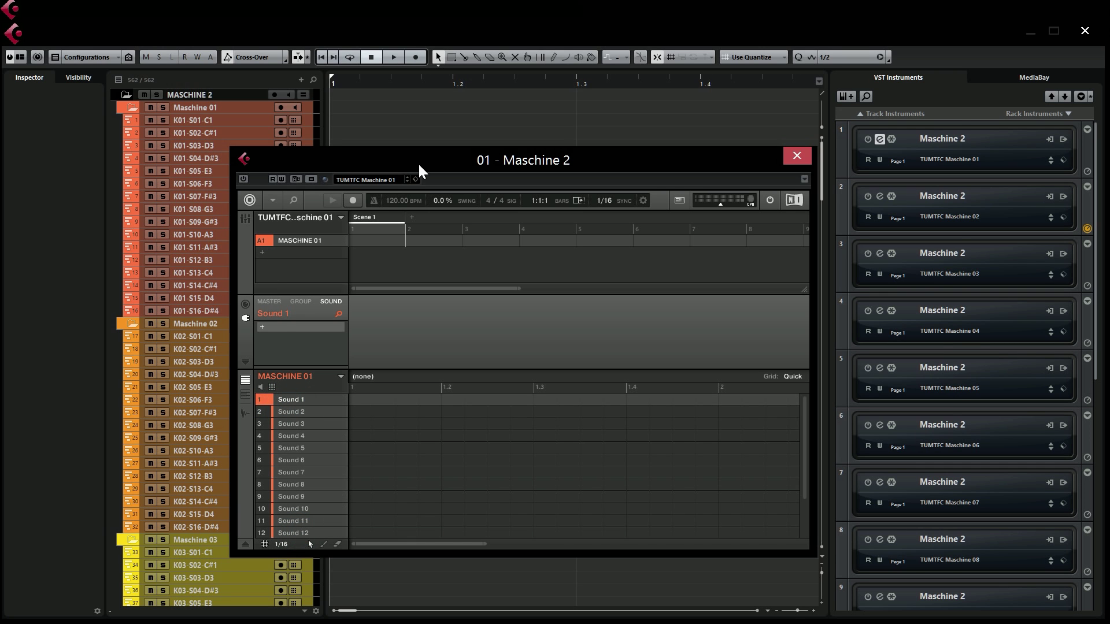
pyautogui.moveTo(418, 162); pyautogui.dragTo(559, 151)
pyautogui.click(223, 120)
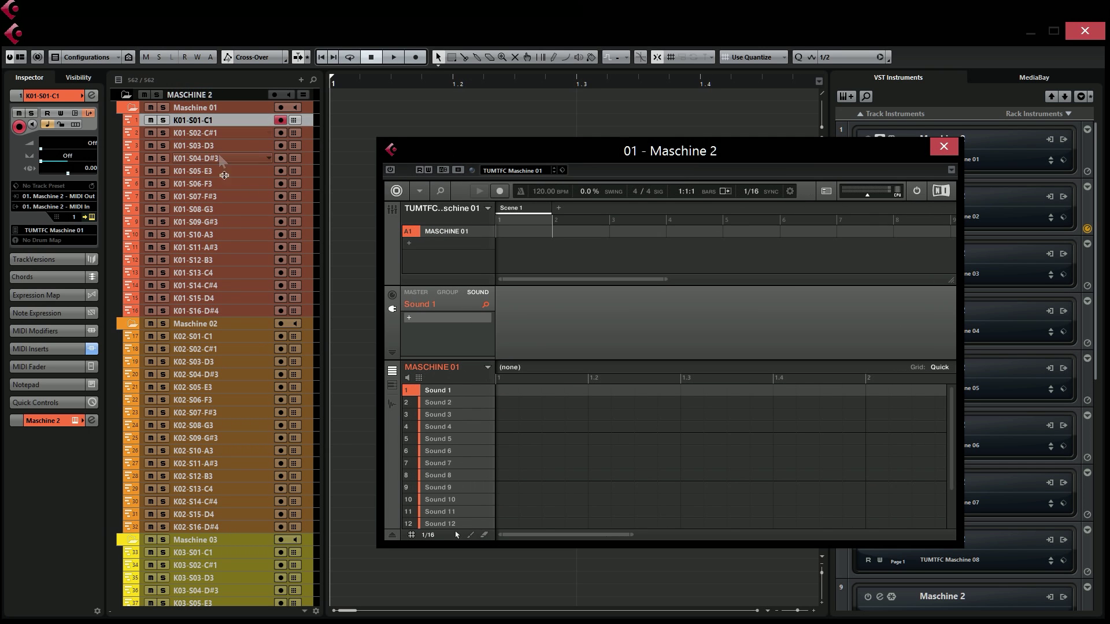
pyautogui.keyDown('shift'); pyautogui.click(235, 313); pyautogui.keyUp('shift')
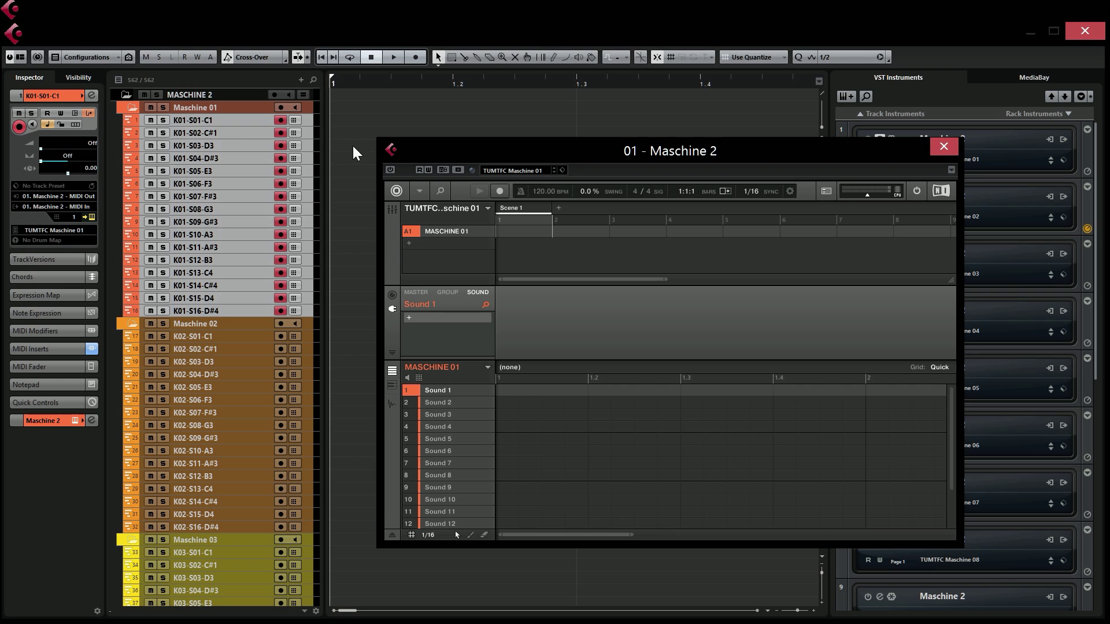
pyautogui.click(229, 120)
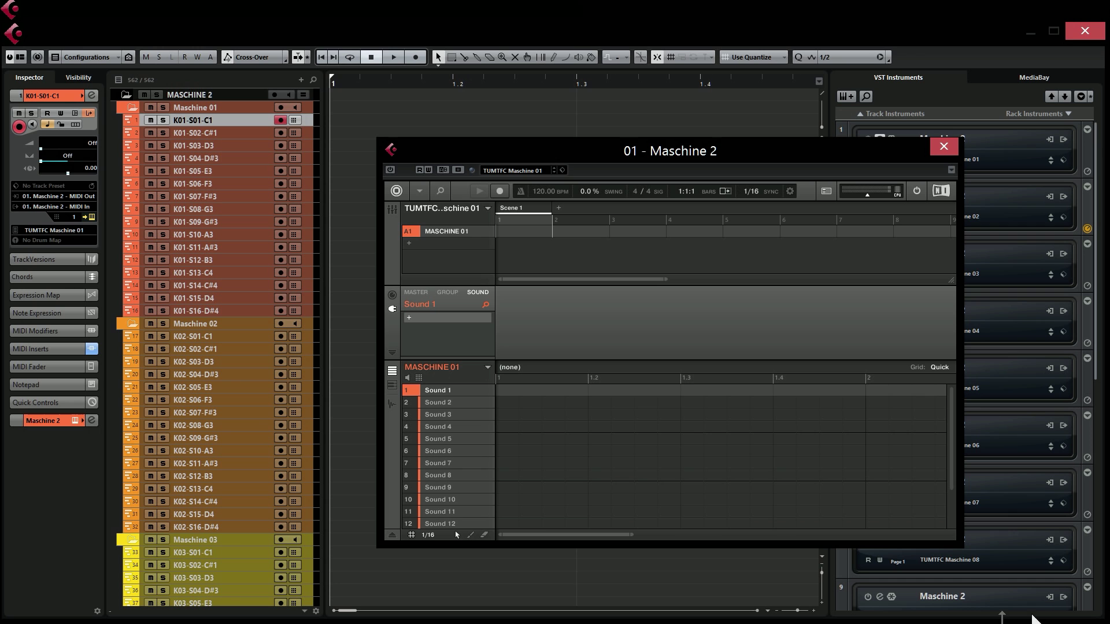
# - Select channel MASC 01 01 in the MixConsole with narrowed channels, and move the mixer down to uncover the project window
pyautogui.press('F3')
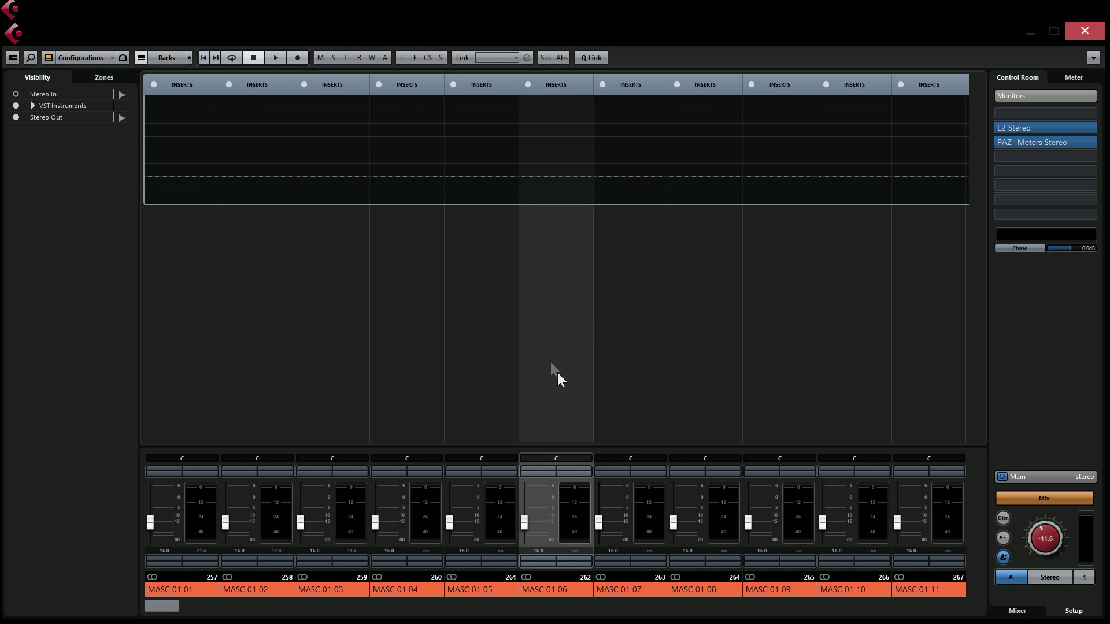
pyautogui.press('g')
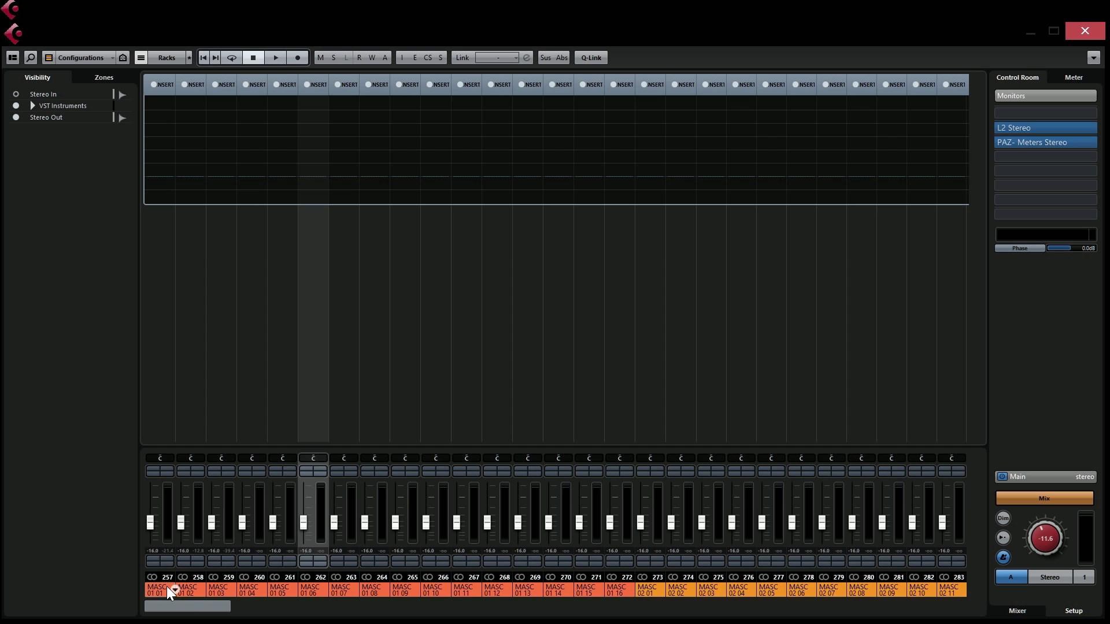
pyautogui.click(156, 590)
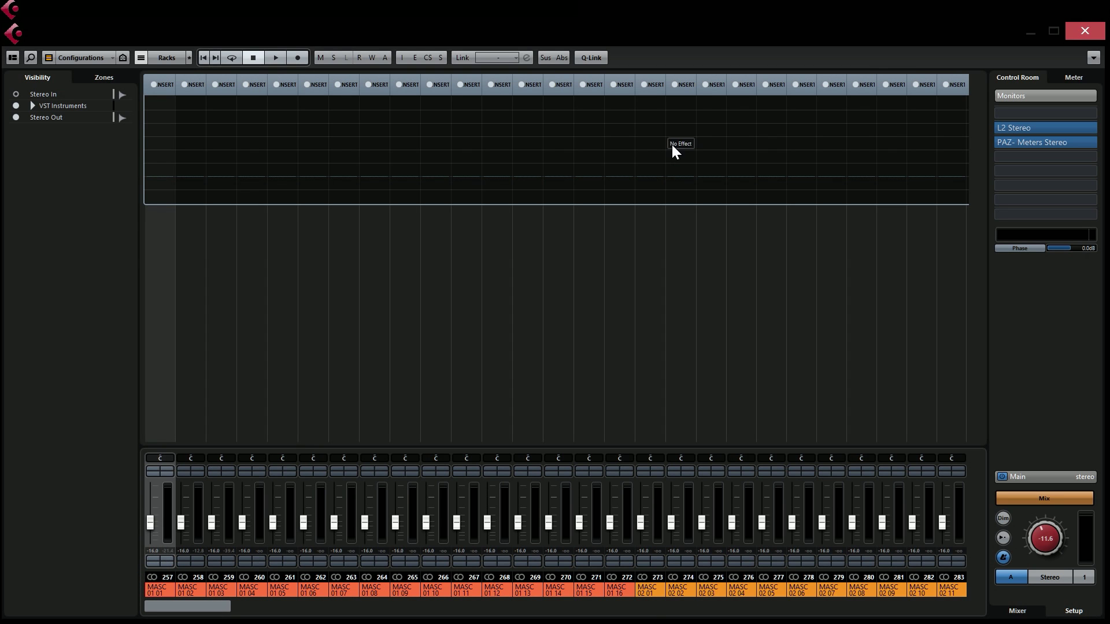
pyautogui.moveTo(1010, 37); pyautogui.dragTo(1031, 215)
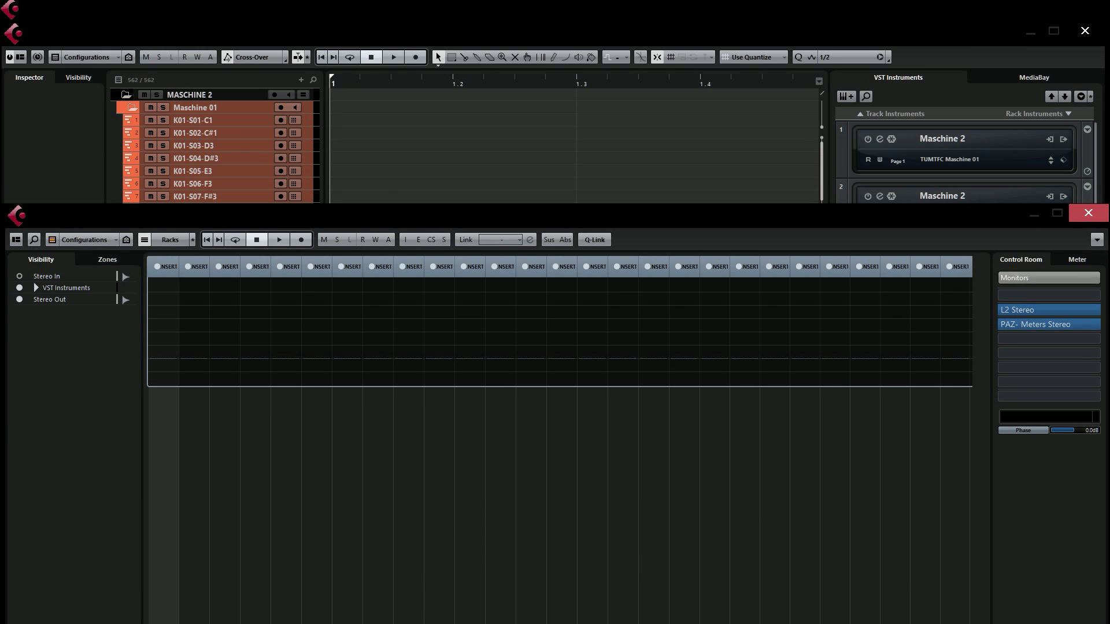
# - Close the Maschine 01 instrument window and open the Maschine 11 instrument with Sound 1 selected
pyautogui.click(878, 139)
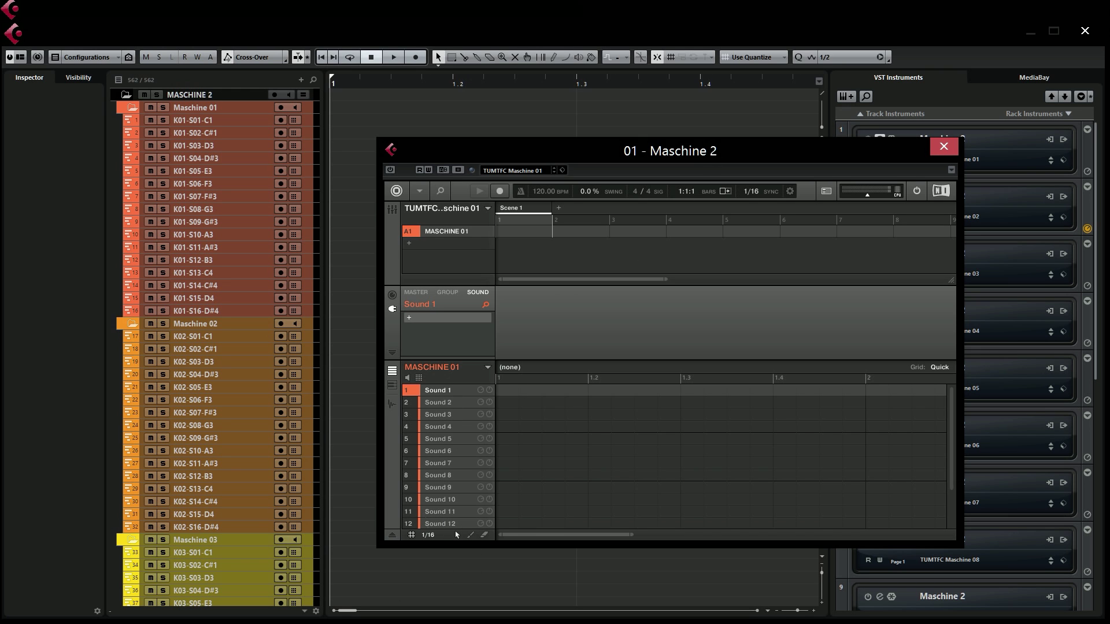
pyautogui.click(943, 146)
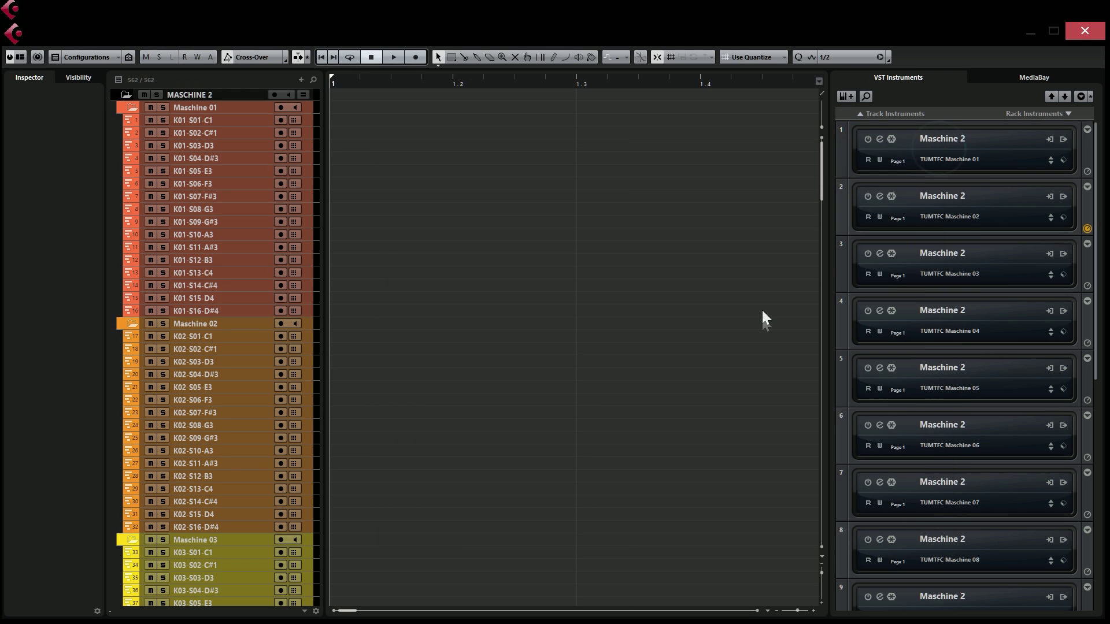
pyautogui.scroll(-5, 943, 408)
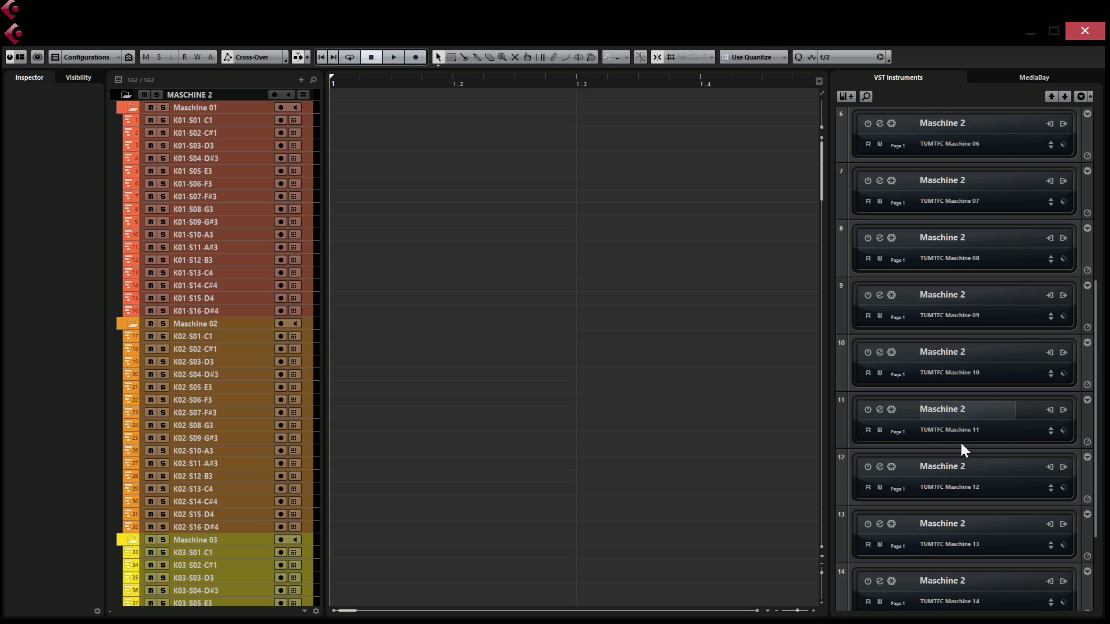
pyautogui.click(880, 410)
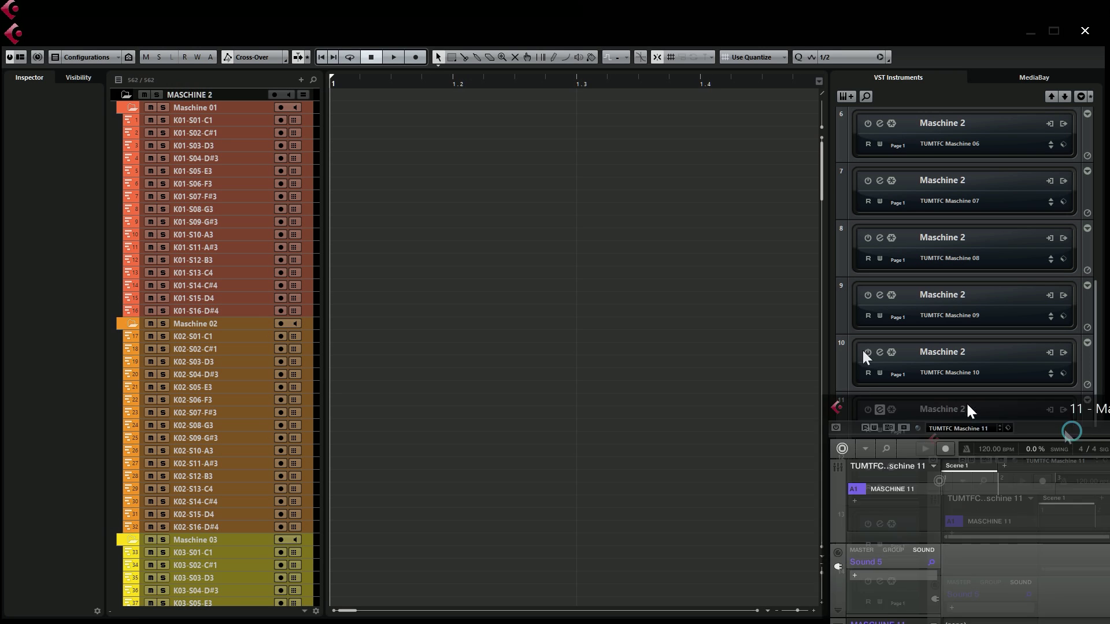
pyautogui.click(612, 376)
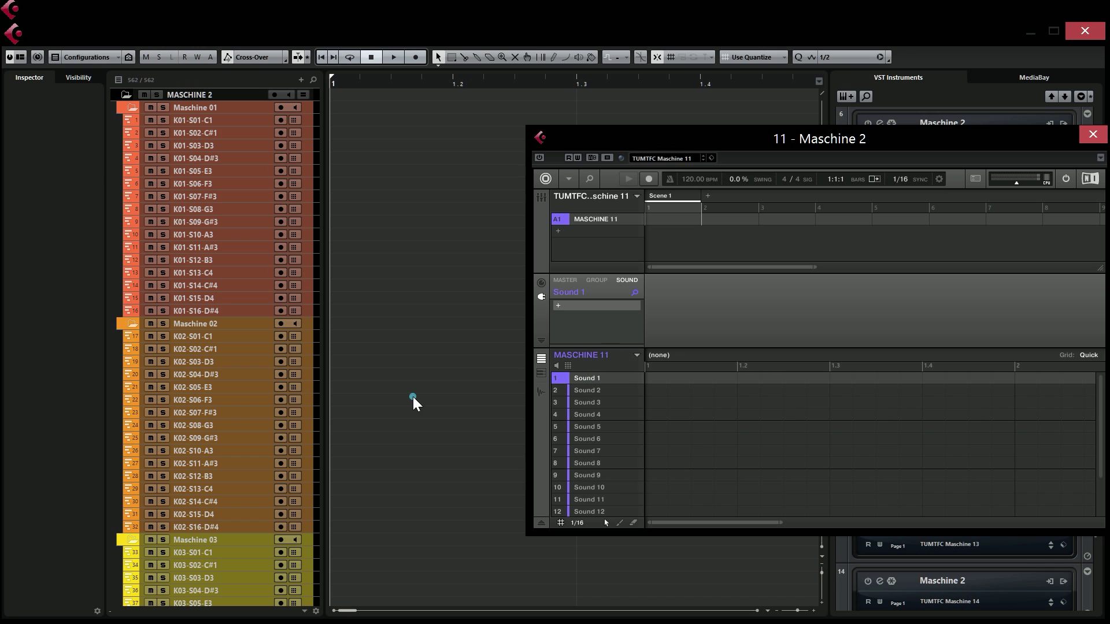
# - Select the Maschine 11 folder together with its tracks K11-S01-C1 to K11-S16-D#4 in the track list
pyautogui.scroll(-20, 414, 418)
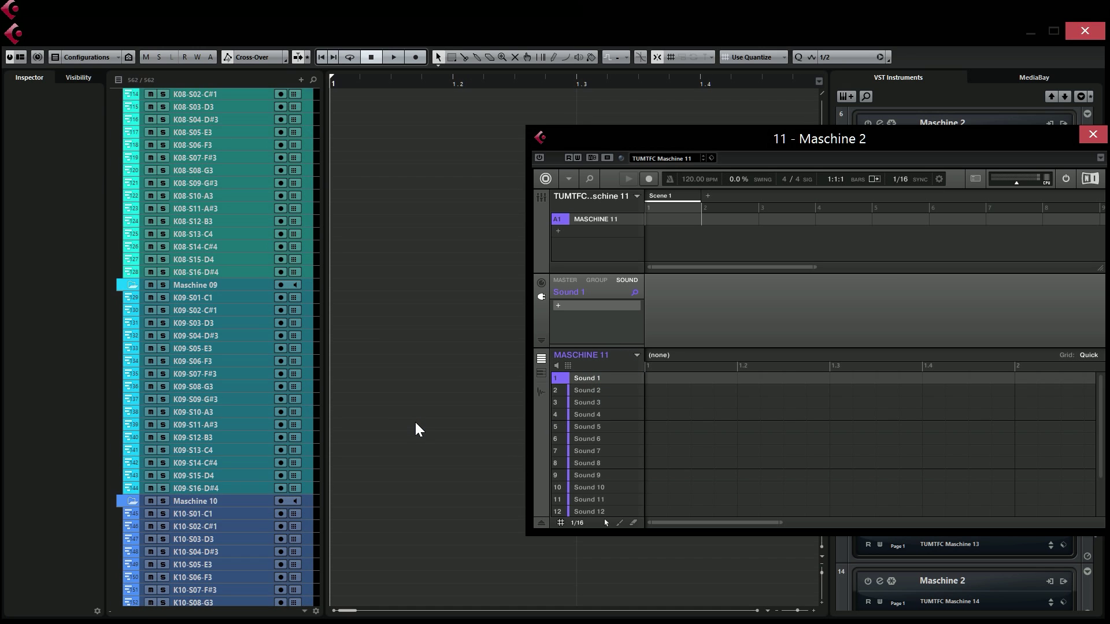
pyautogui.scroll(-10, 417, 426)
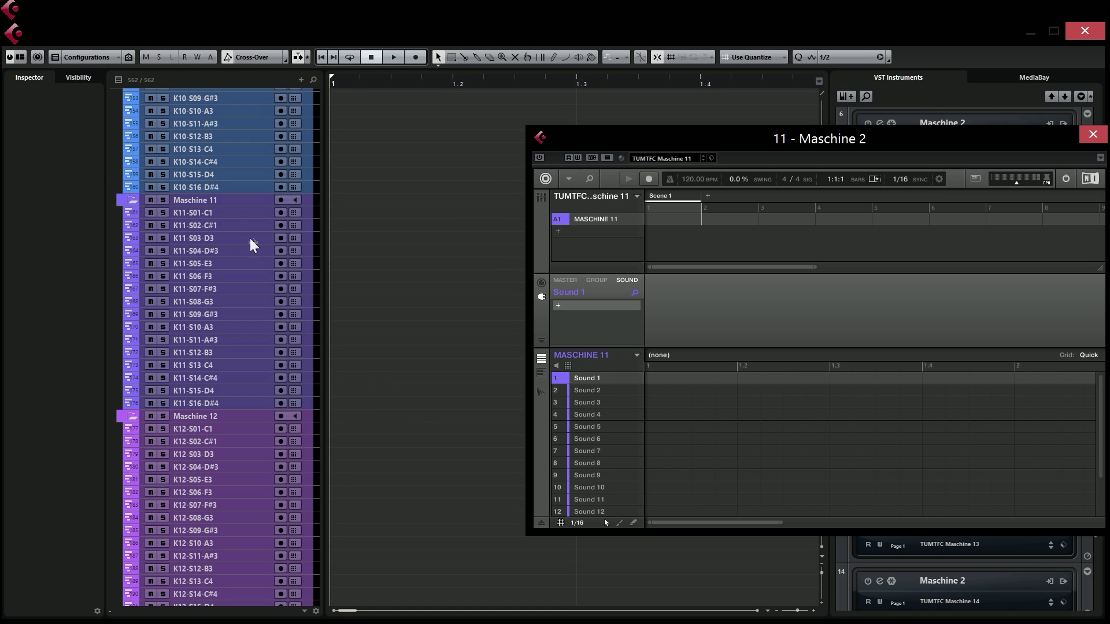
pyautogui.click(230, 201)
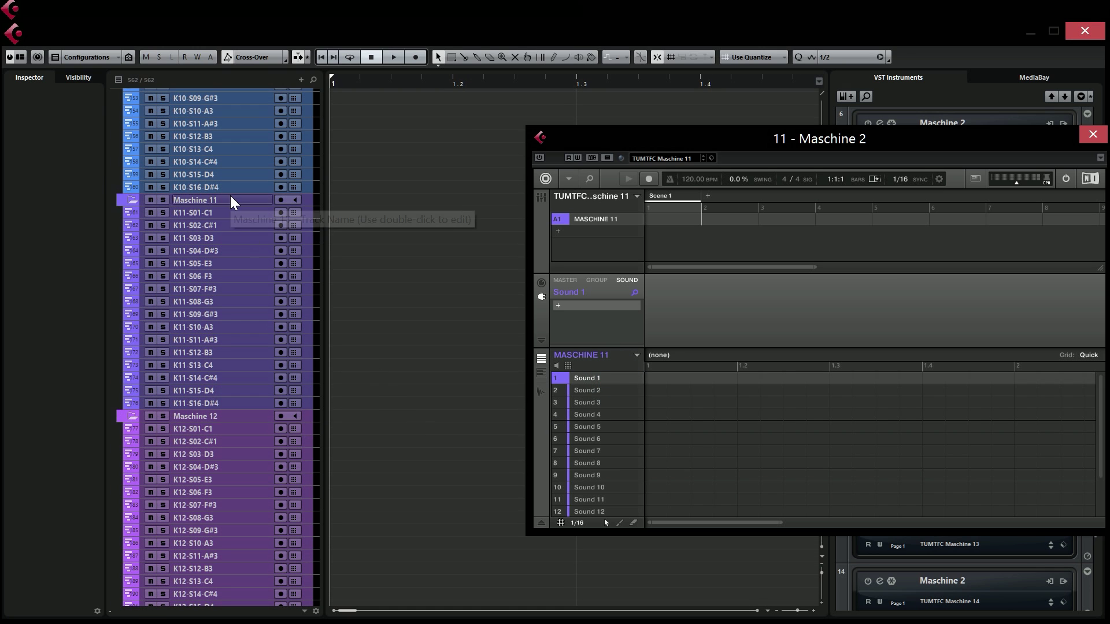
pyautogui.keyDown('shift'); pyautogui.click(259, 404); pyautogui.keyUp('shift')
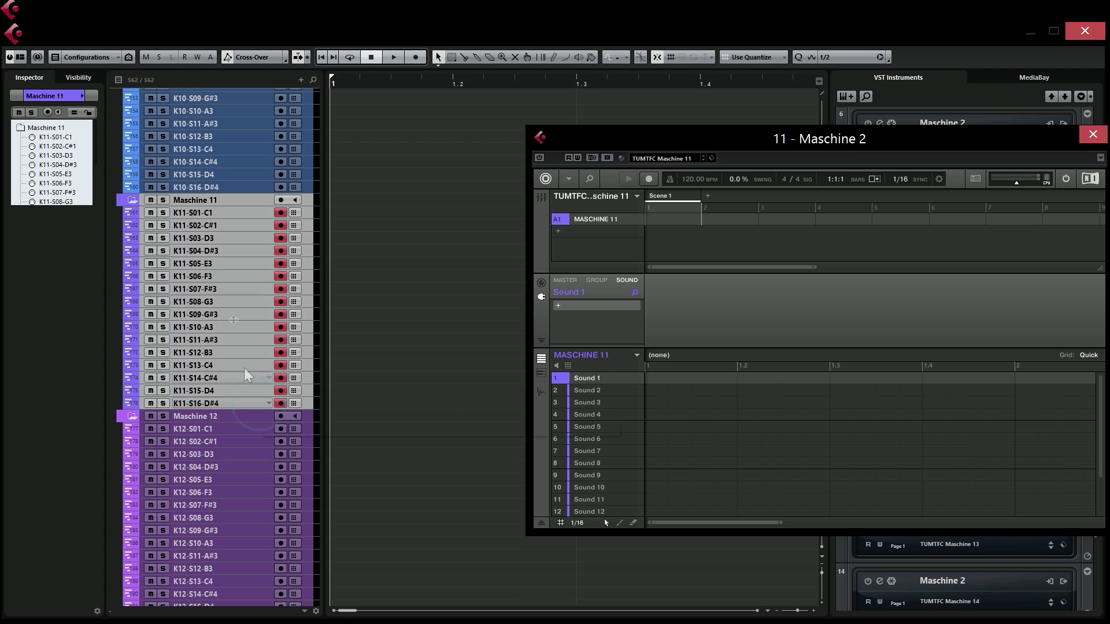
pyautogui.click(588, 392)
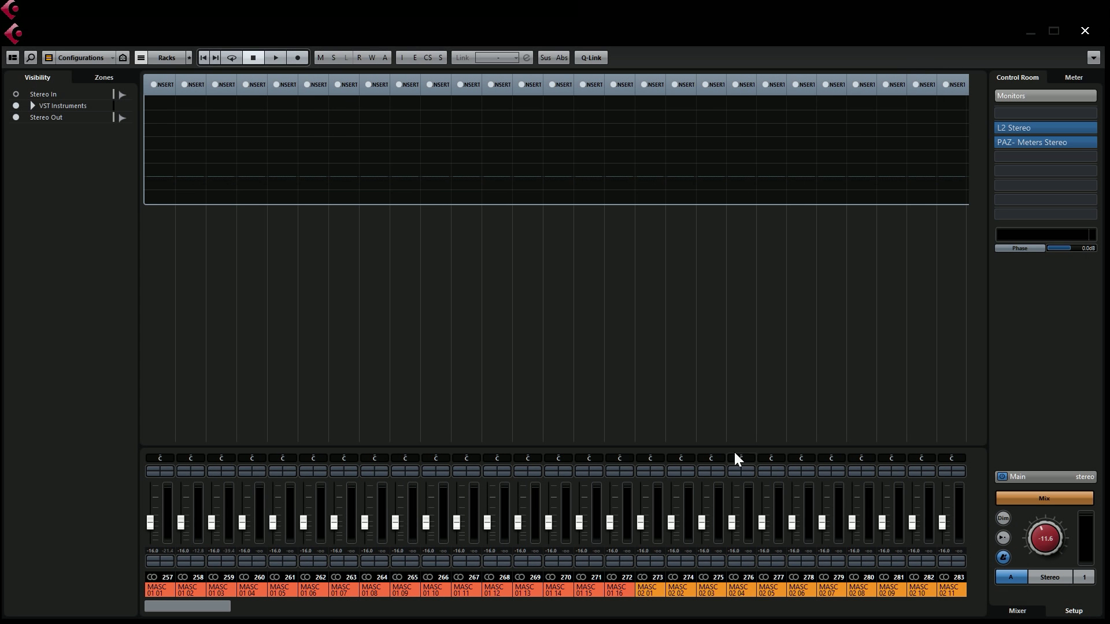
# - Select channels MASC 11 01 to MASC 11 16 in the MixConsole, close the mixer and return to Maschine 01 in the instrument rack
pyautogui.moveTo(210, 606); pyautogui.dragTo(726, 622)
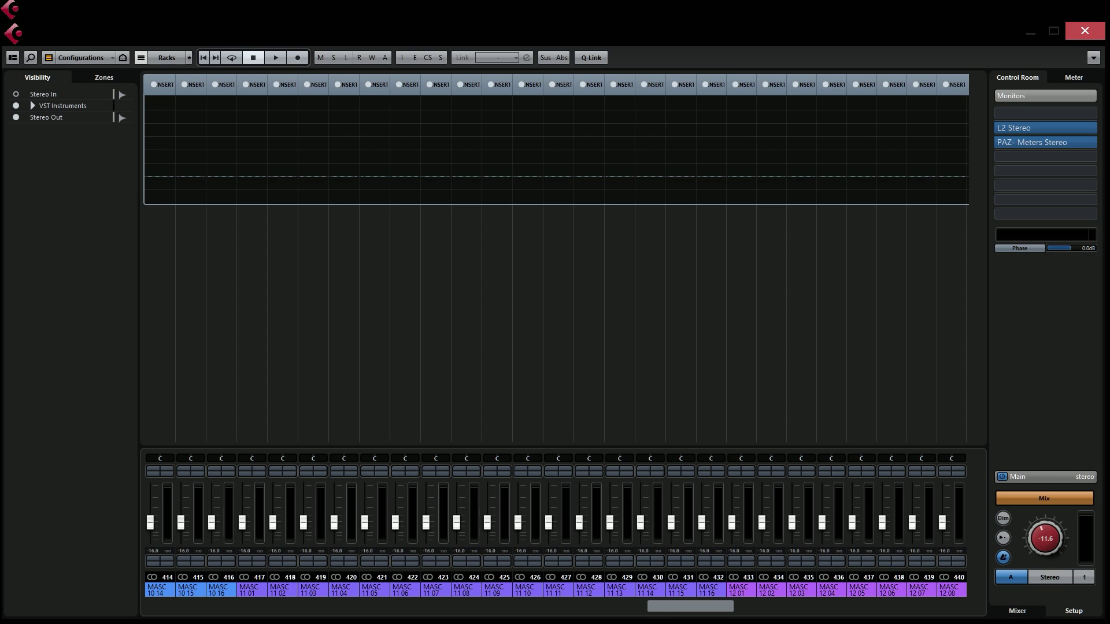
pyautogui.click(248, 593)
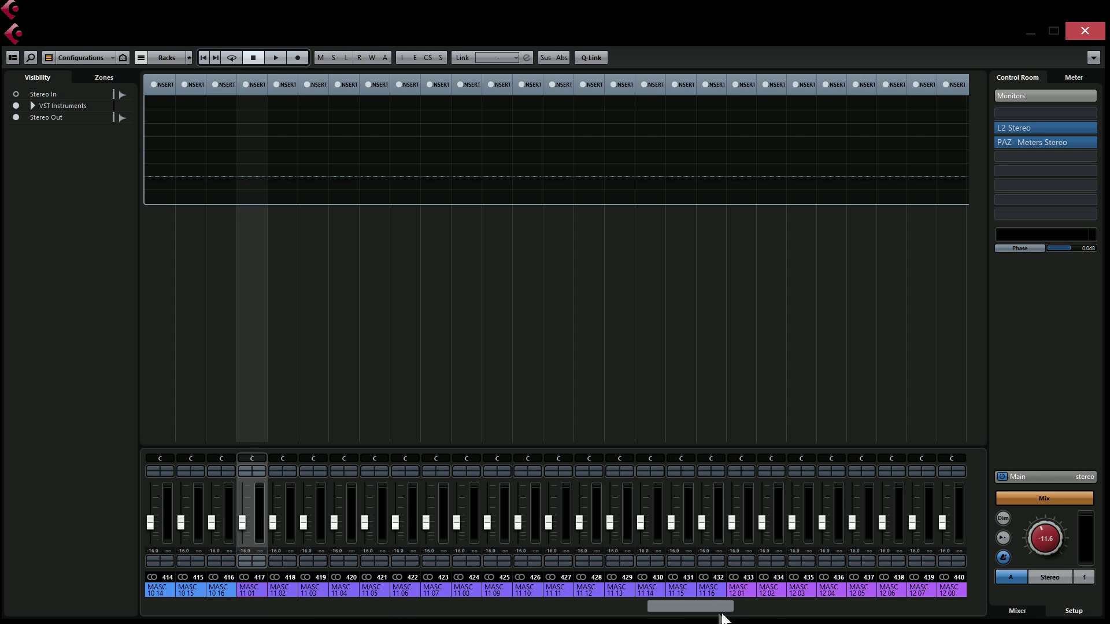
pyautogui.keyDown('shift'); pyautogui.click(704, 591); pyautogui.keyUp('shift')
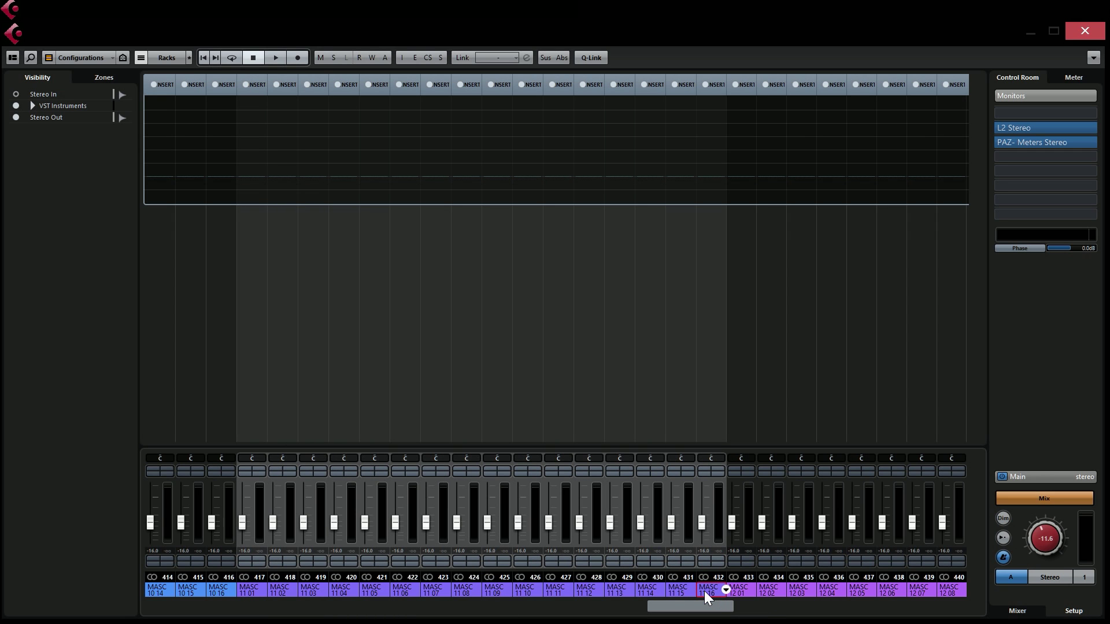
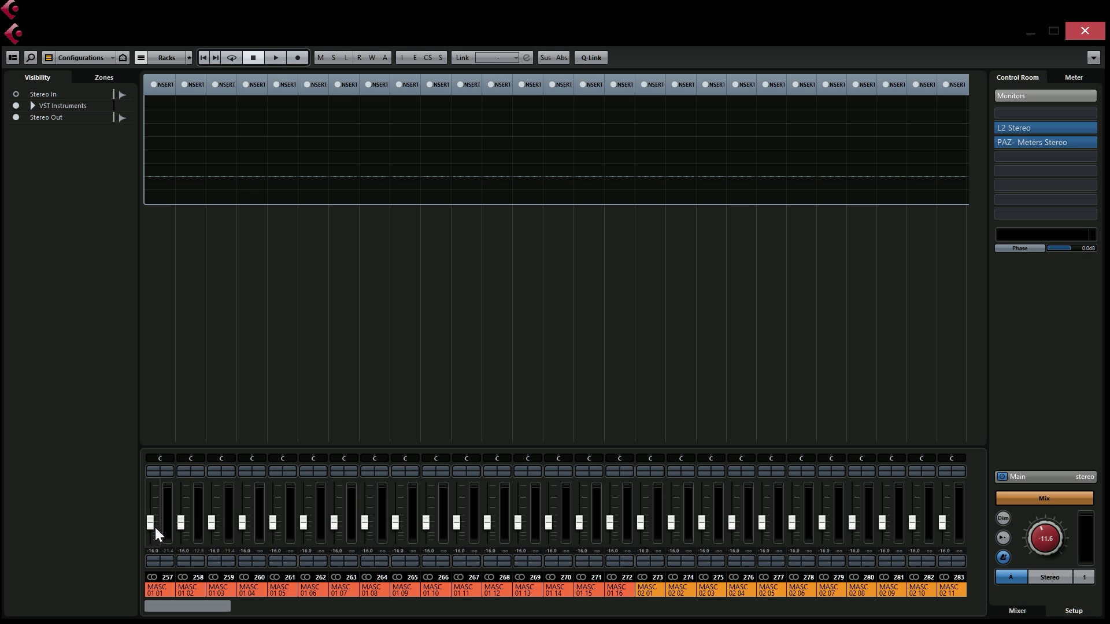
pyautogui.click(1082, 31)
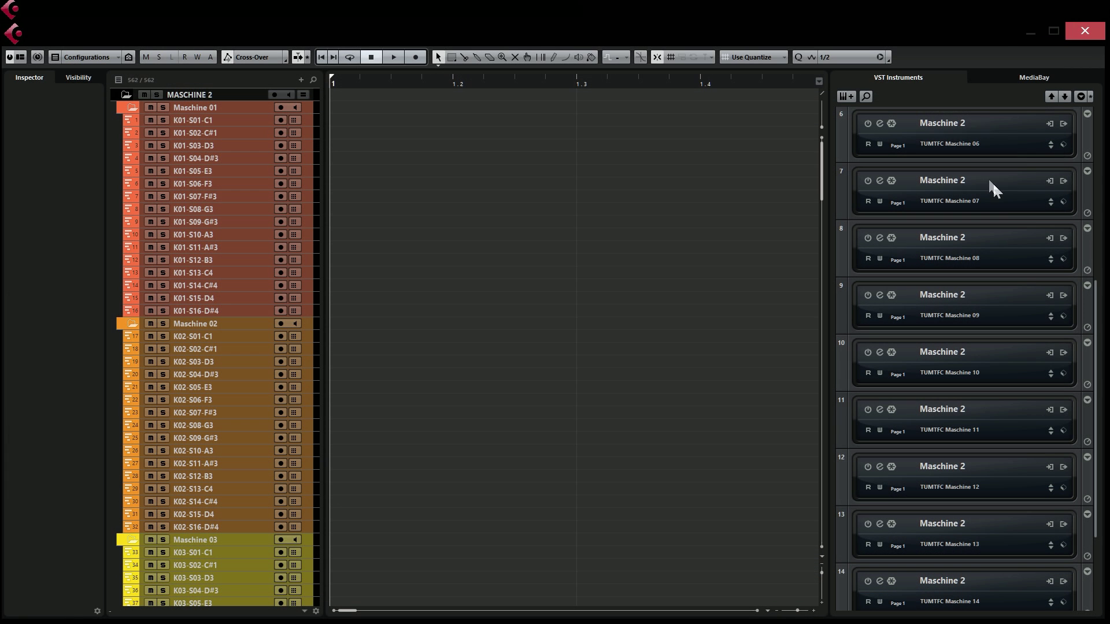
pyautogui.moveTo(1099, 322); pyautogui.dragTo(1040, 141)
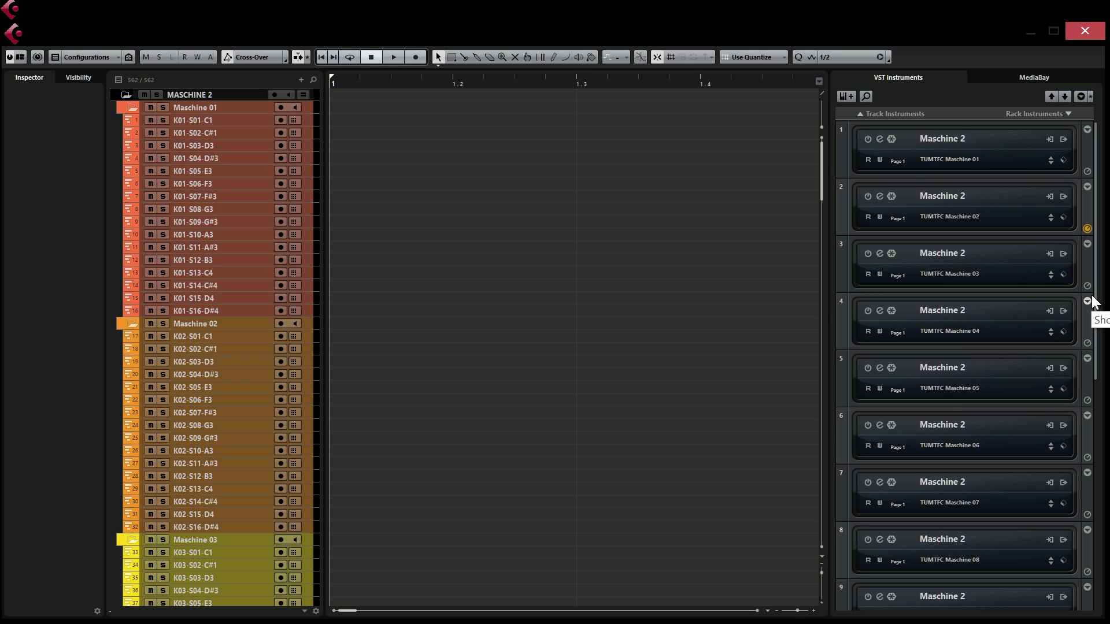
# - Activate the Maschine 01 rack instrument and record-enable the Maschine 01 folder's tracks, ending with K01-S01-C1 selected
pyautogui.moveTo(1093, 300); pyautogui.dragTo(1060, 234)
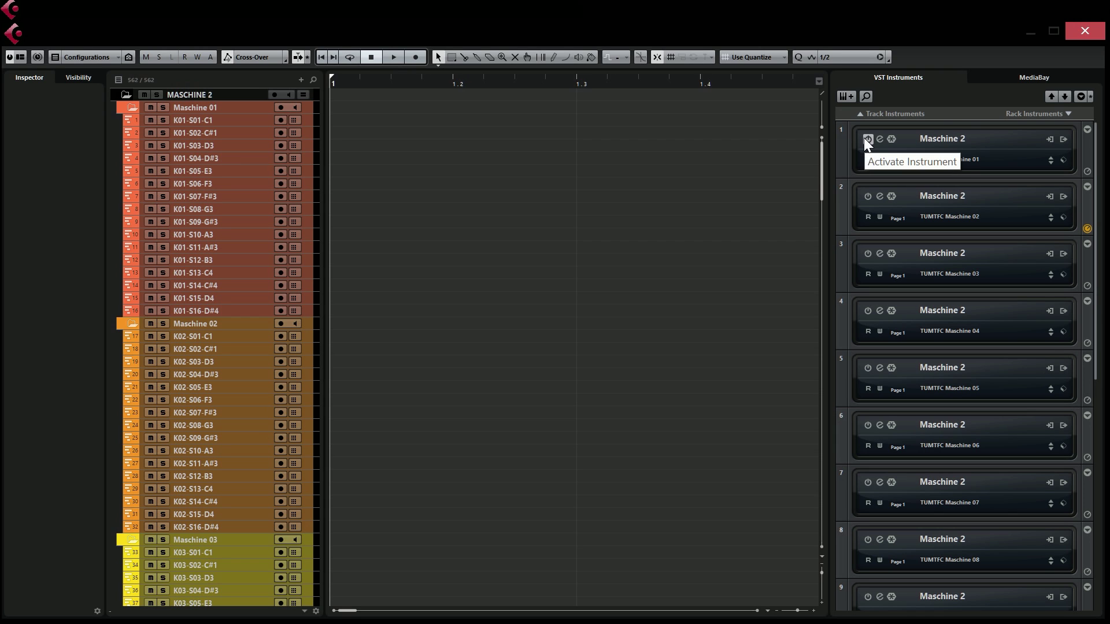
pyautogui.click(868, 139)
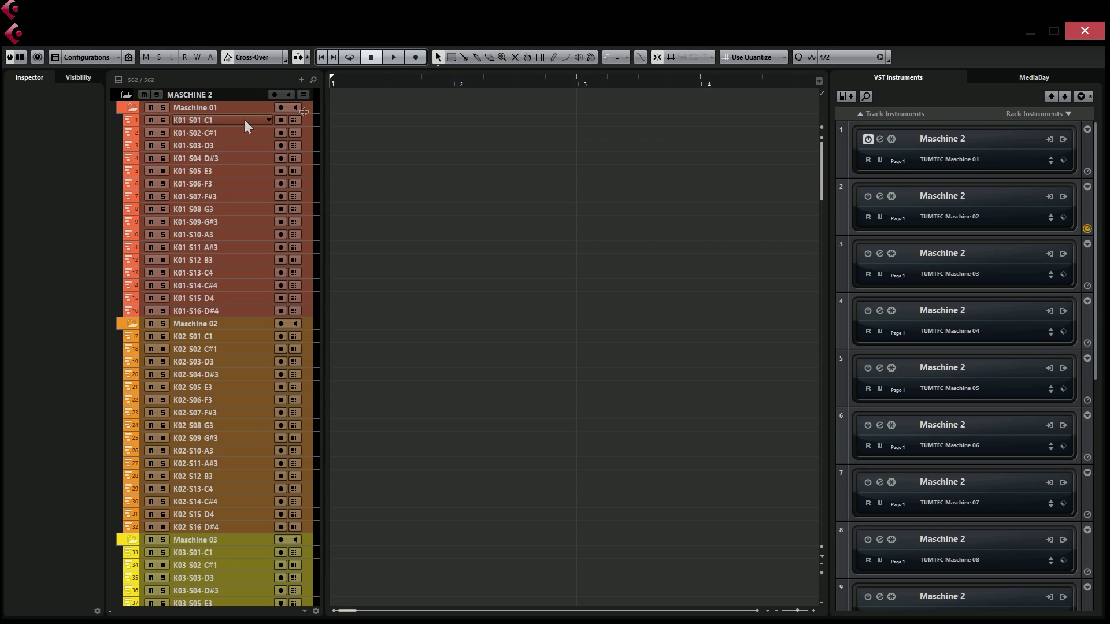
pyautogui.click(232, 104)
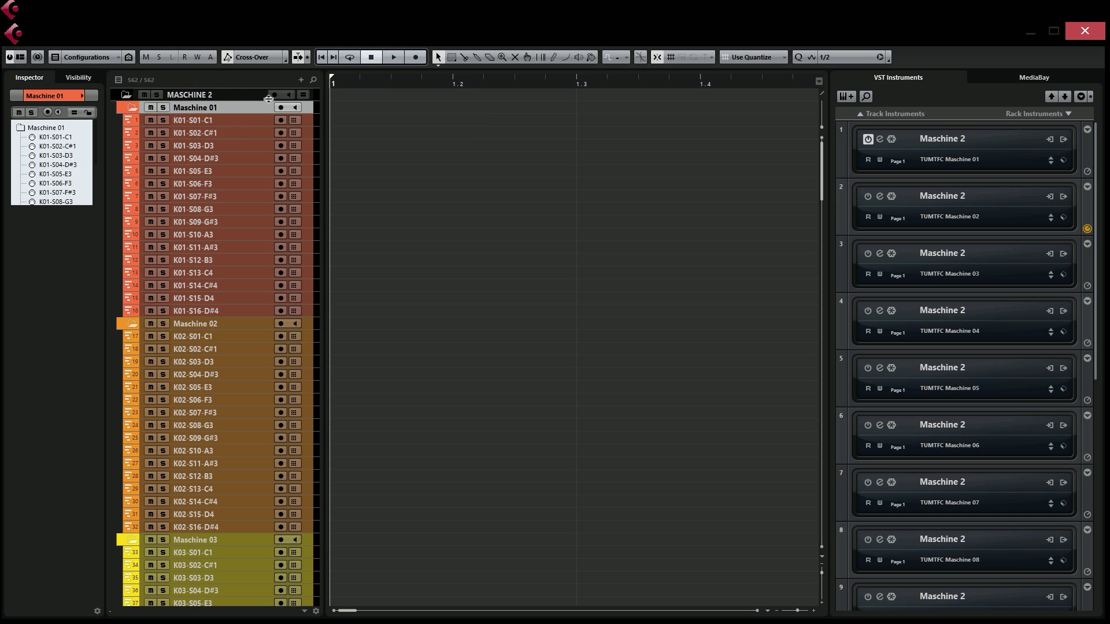
pyautogui.click(279, 107)
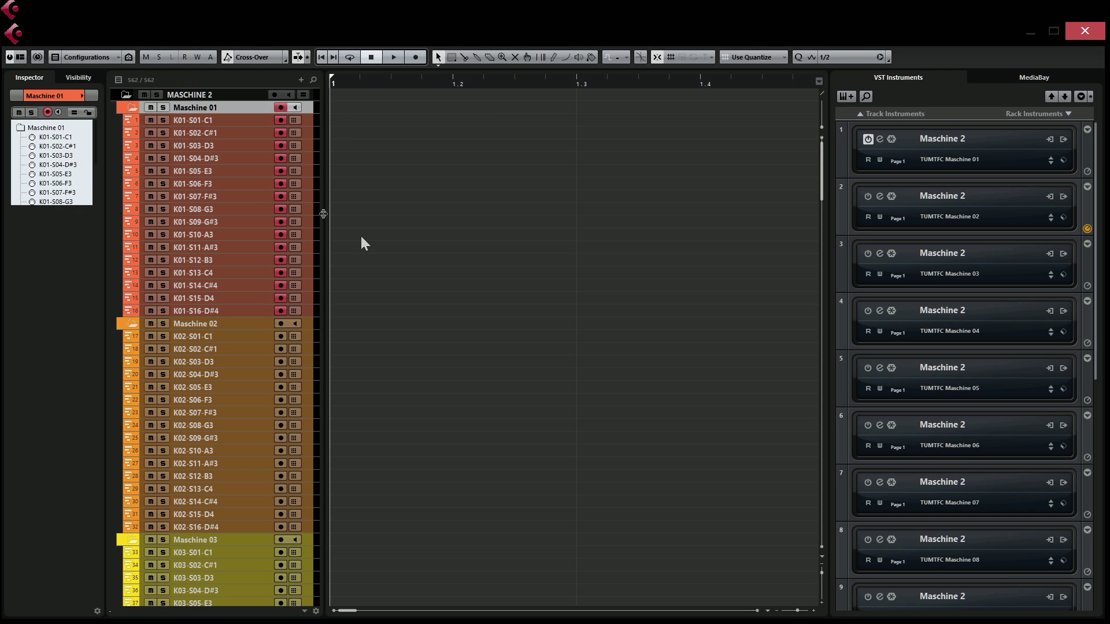
pyautogui.click(245, 119)
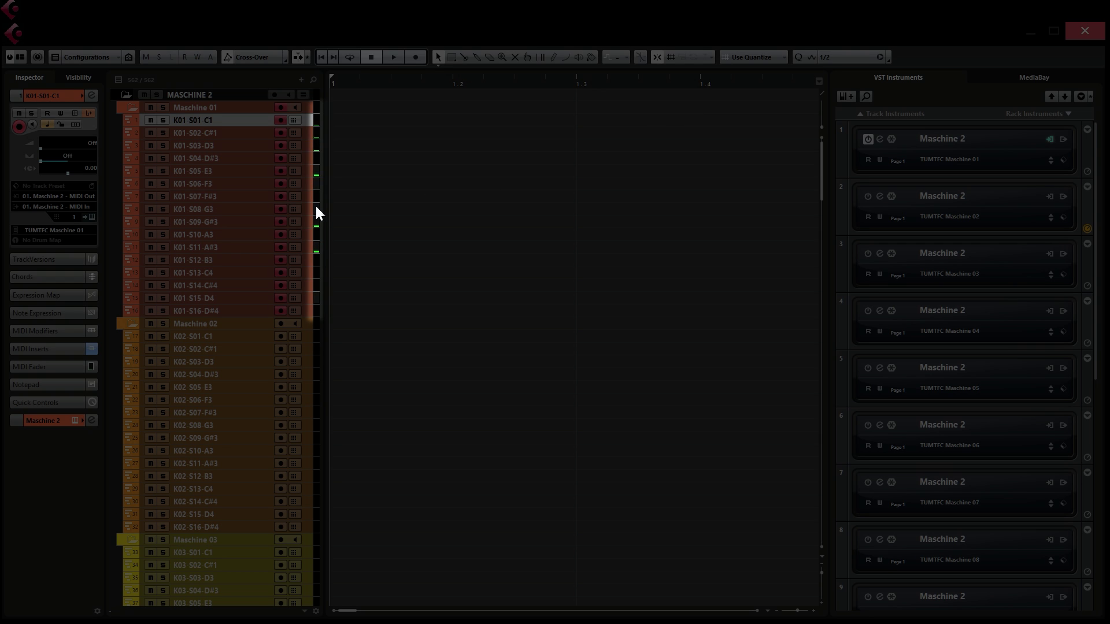
pyautogui.click(430, 257)
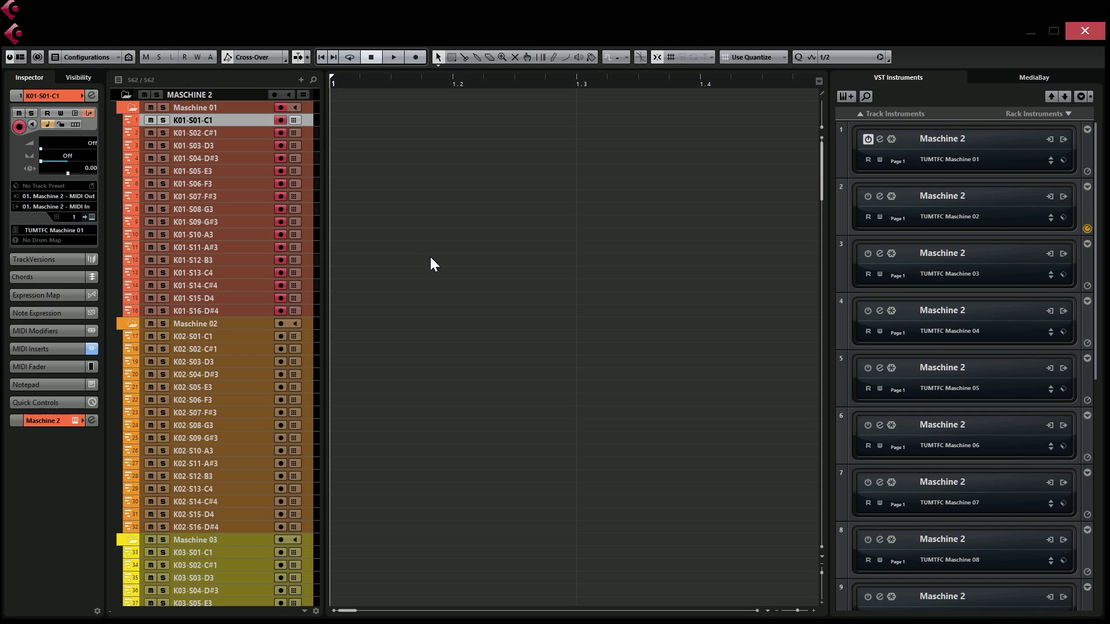
pyautogui.click(315, 9)
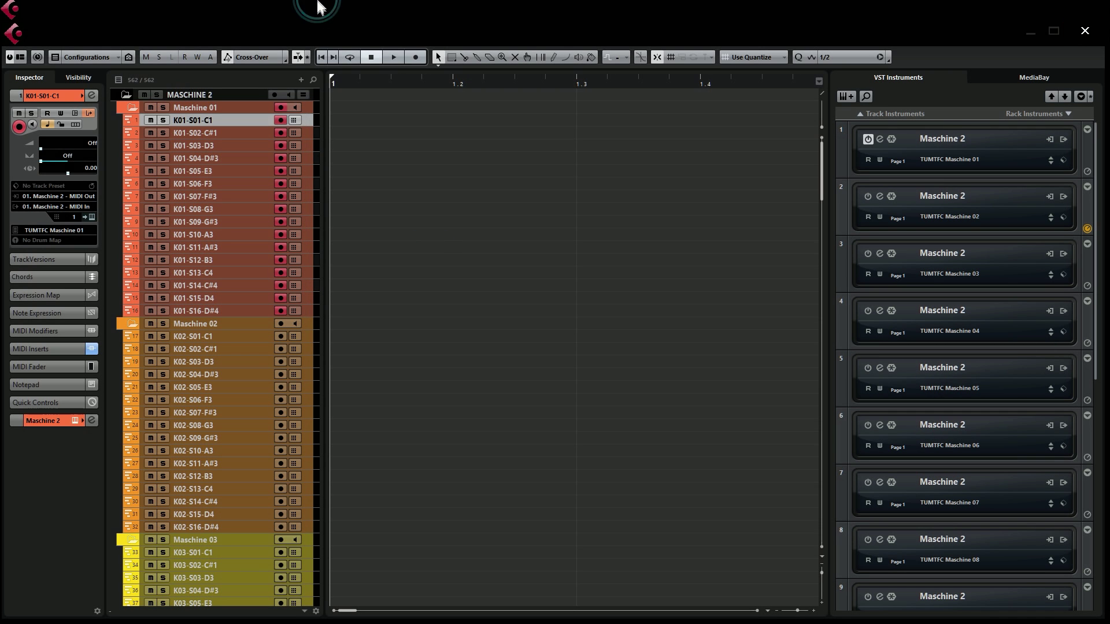
pyautogui.click(443, 173)
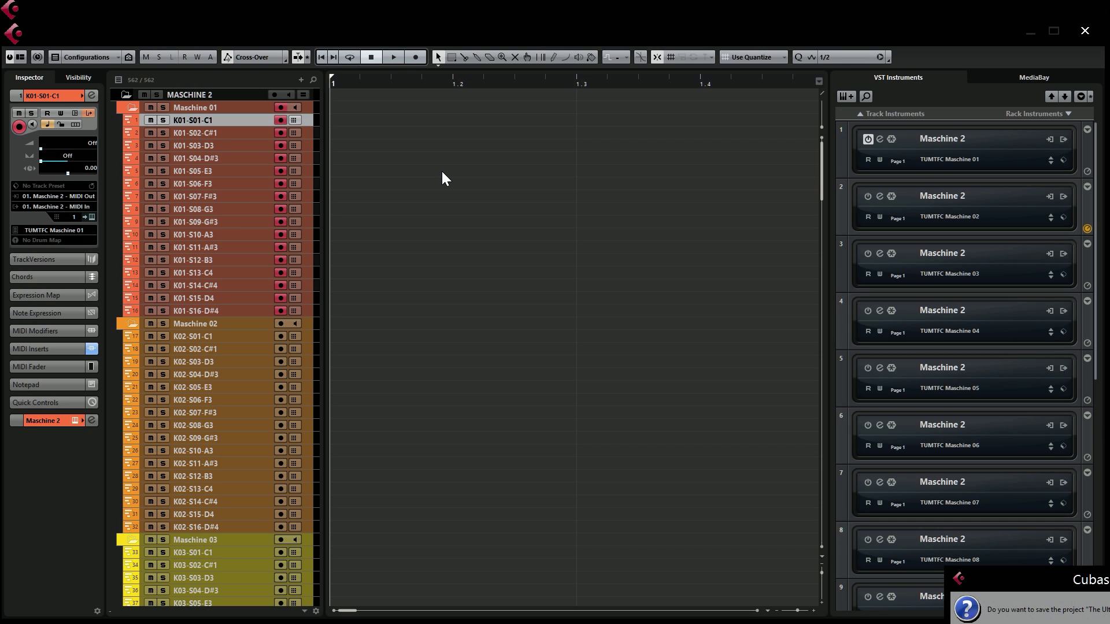
pyautogui.press('Escape')
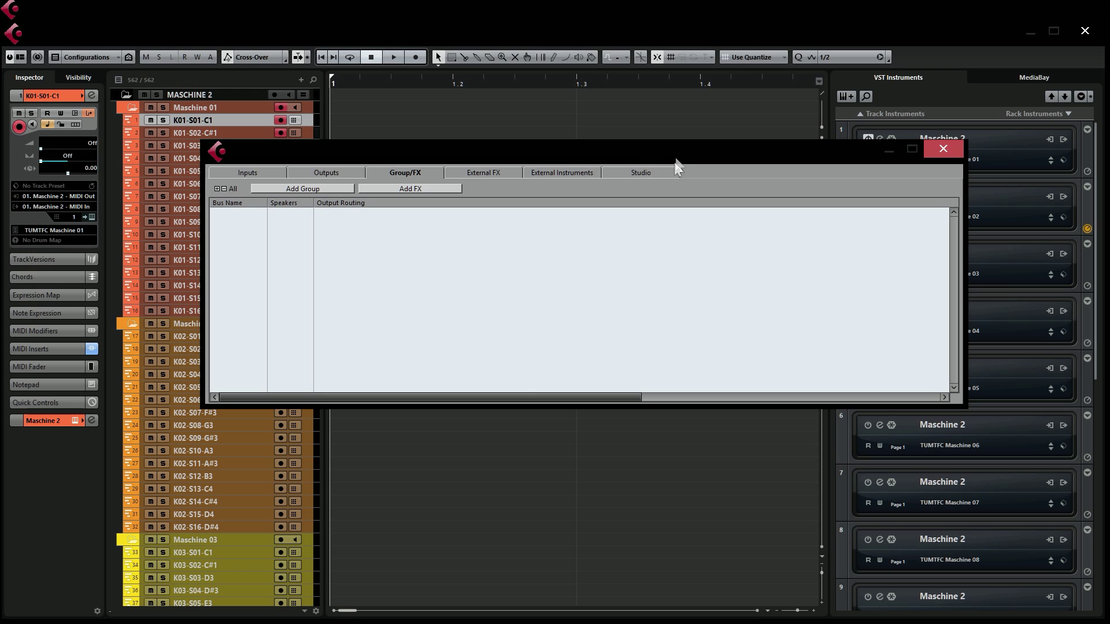
# - Review the Inputs and Studio pages of VST Connections, widen the Bus Name column and move the window down
pyautogui.click(245, 172)
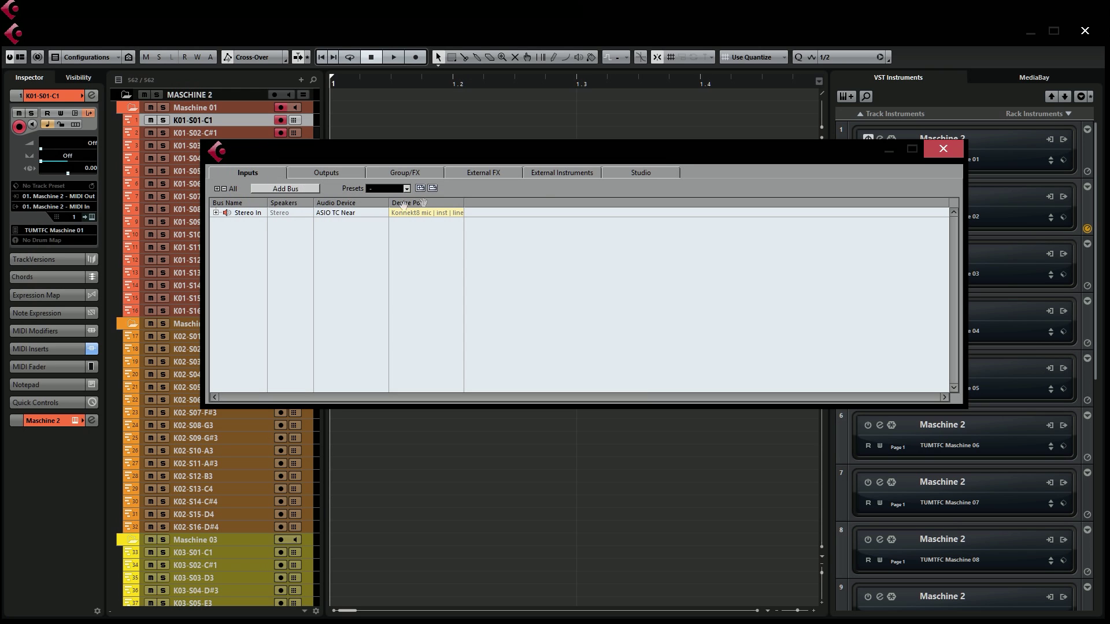
pyautogui.click(633, 172)
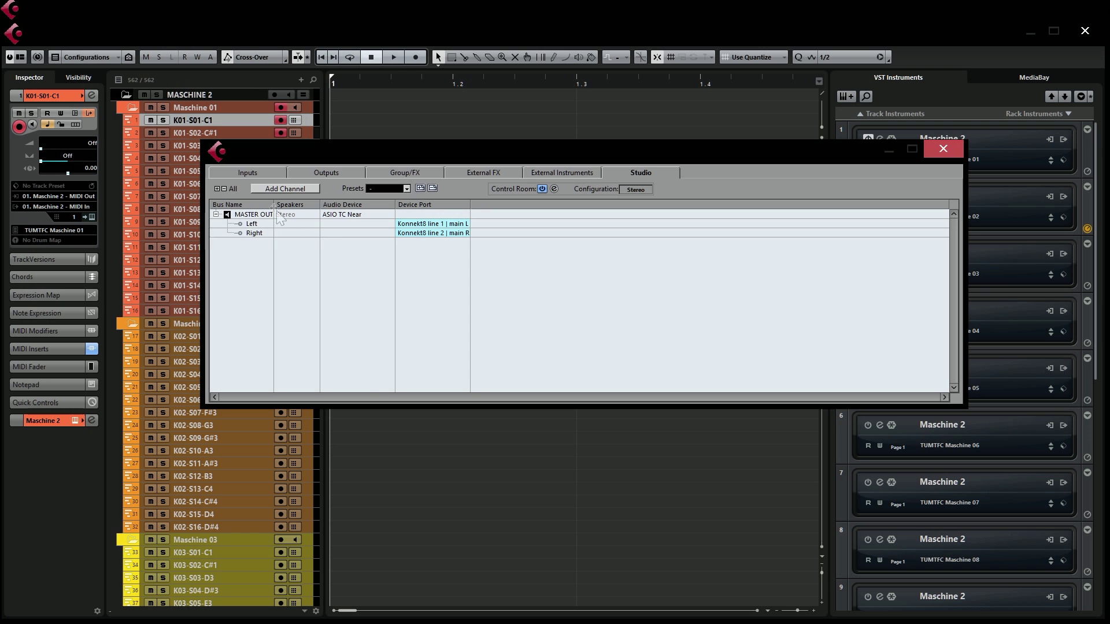
pyautogui.moveTo(273, 204); pyautogui.dragTo(323, 204)
pyautogui.moveTo(486, 155); pyautogui.dragTo(448, 381)
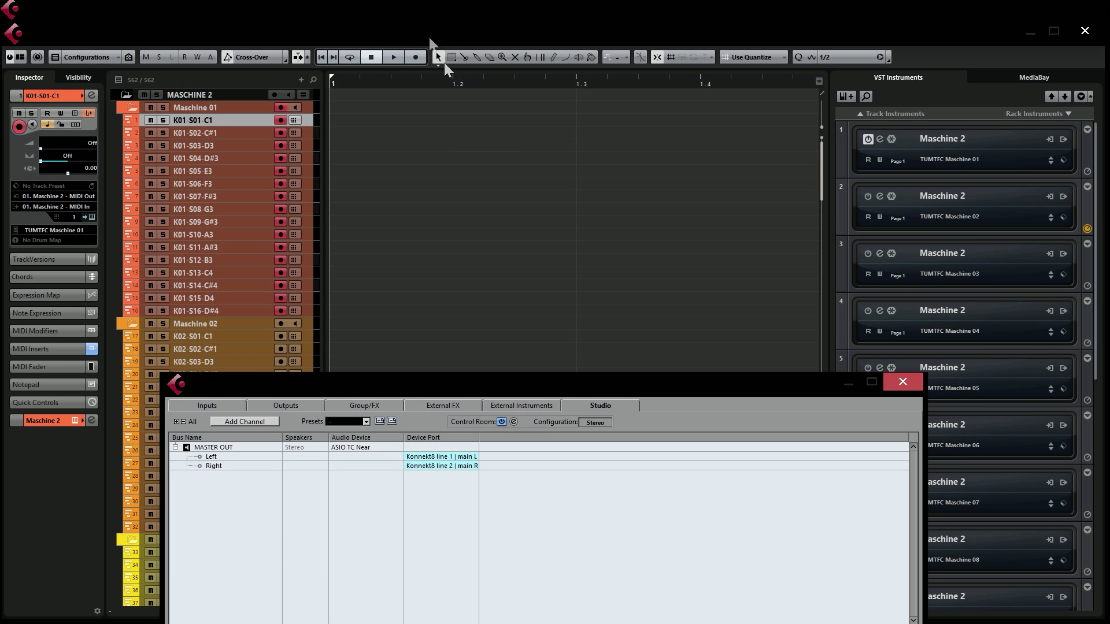
pyautogui.click(399, 8)
pyautogui.moveTo(347, 9)
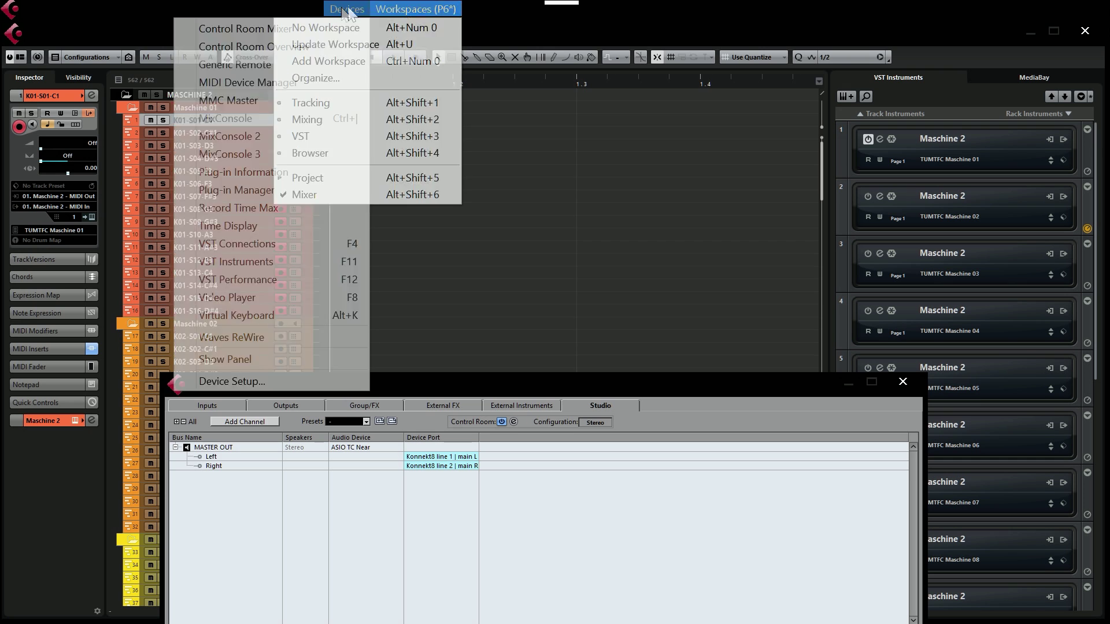
pyautogui.click(334, 243)
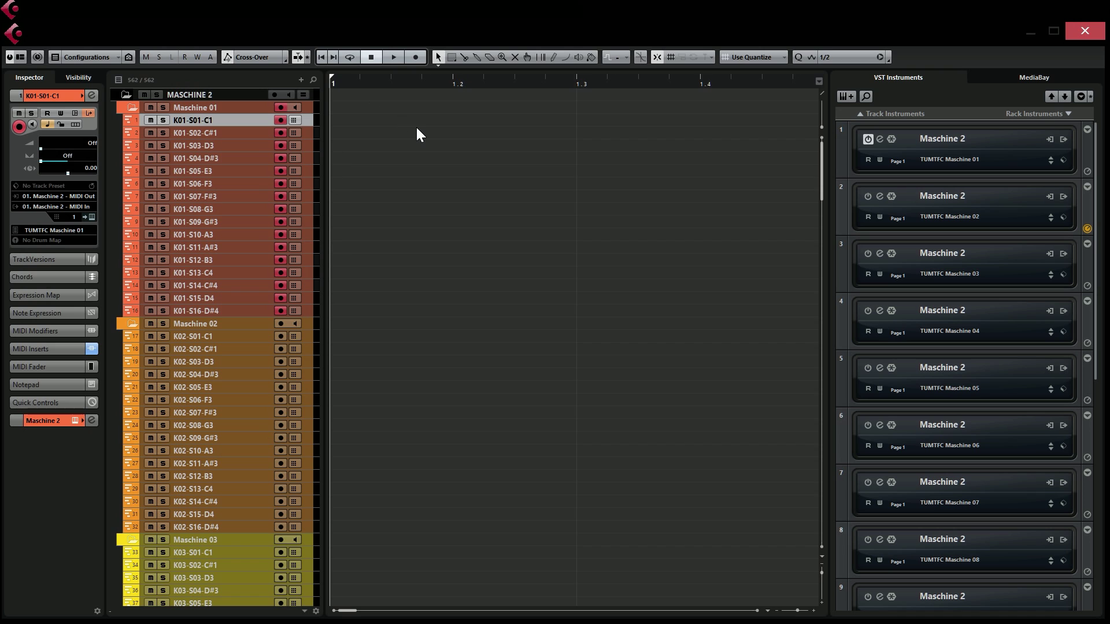
pyautogui.hotkey('alt', 'F4')
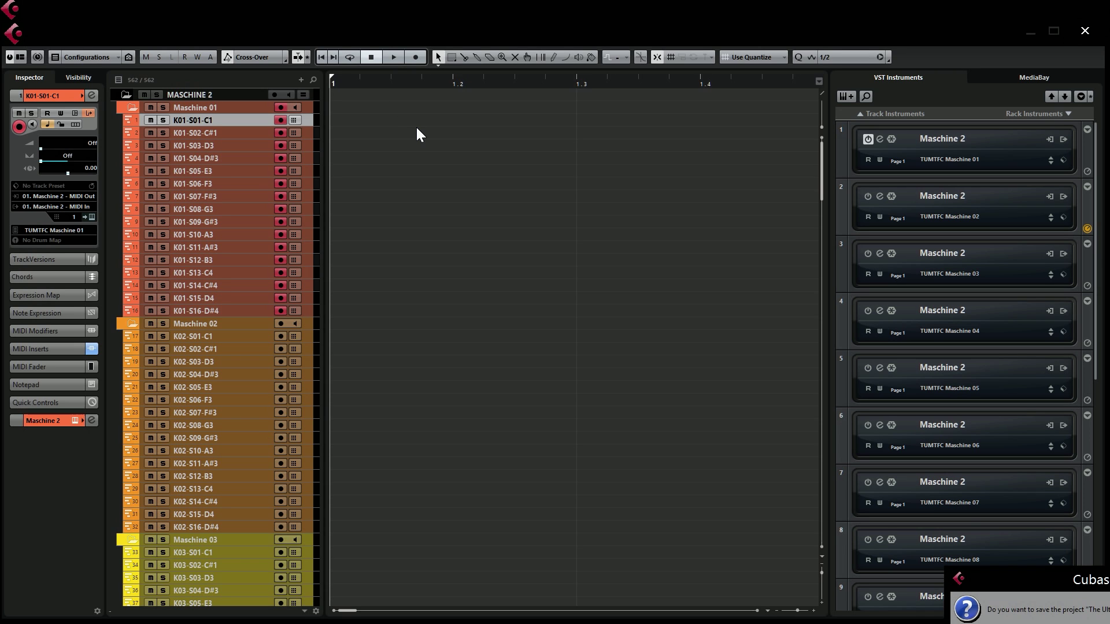
pyautogui.press('Escape')
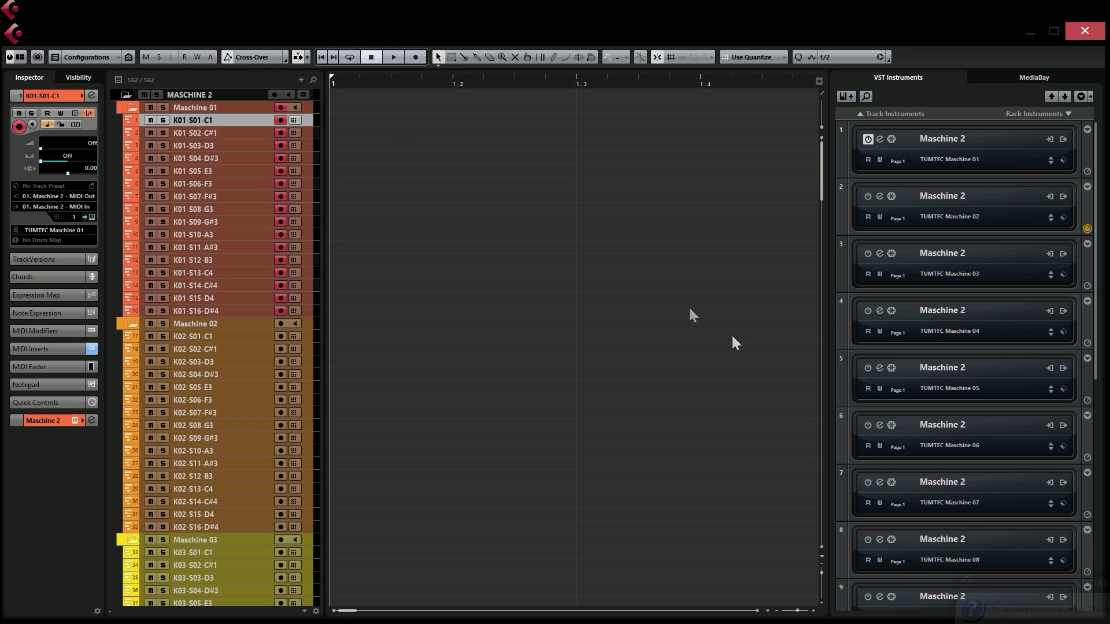
# - Reopen VST Connections beside the instrument rack, examine the MASTER OUT bus of the Studio page, and close the window
pyautogui.press('F4')
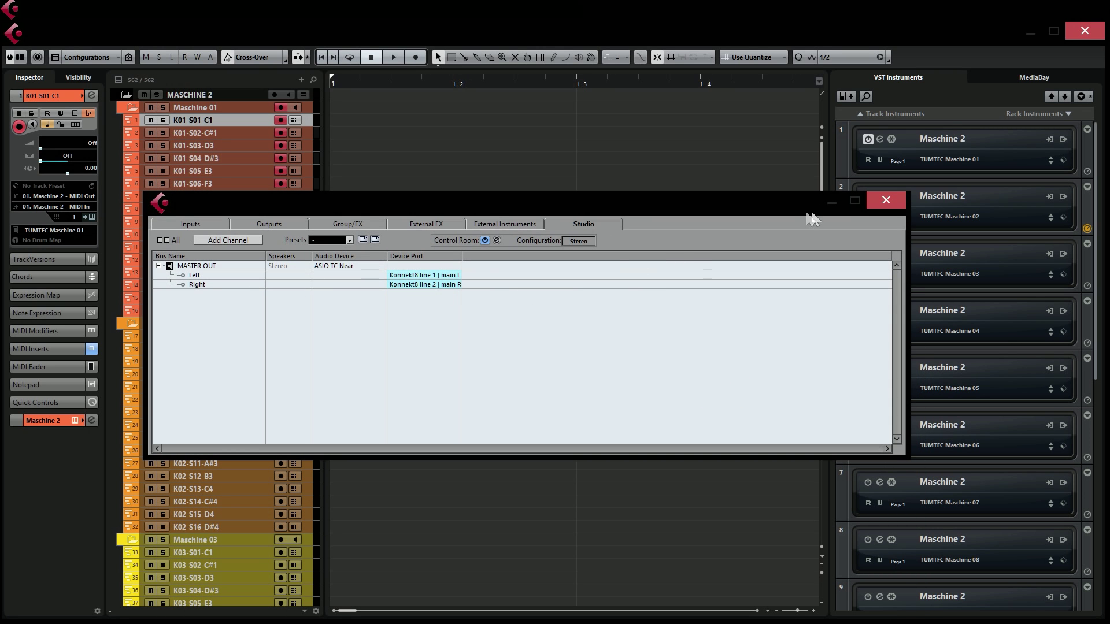
pyautogui.moveTo(798, 194); pyautogui.dragTo(806, 209)
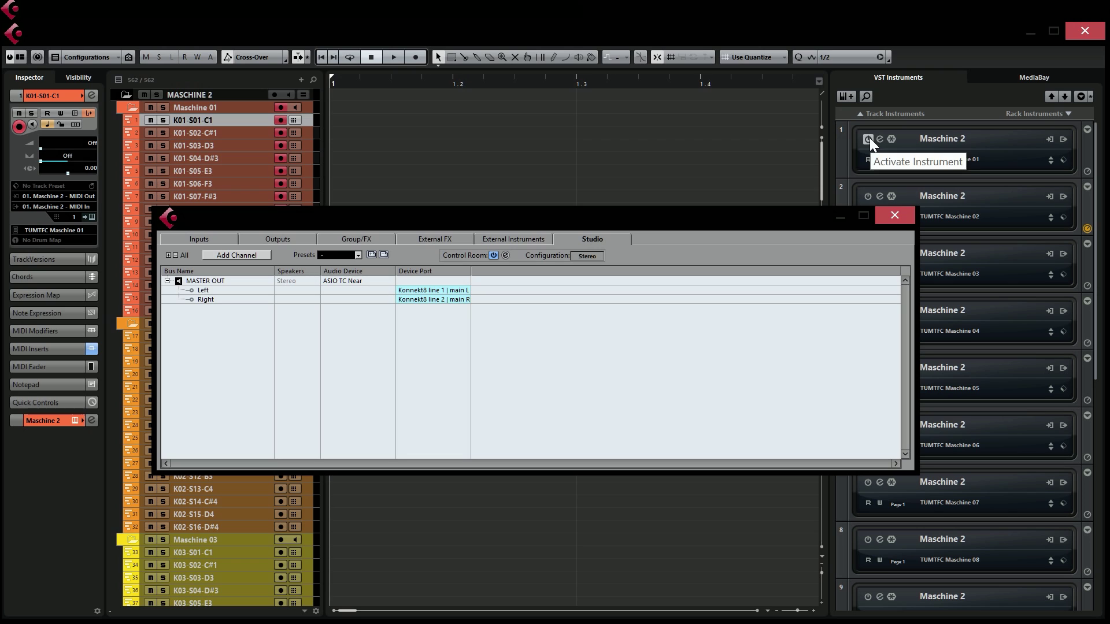
pyautogui.click(867, 138)
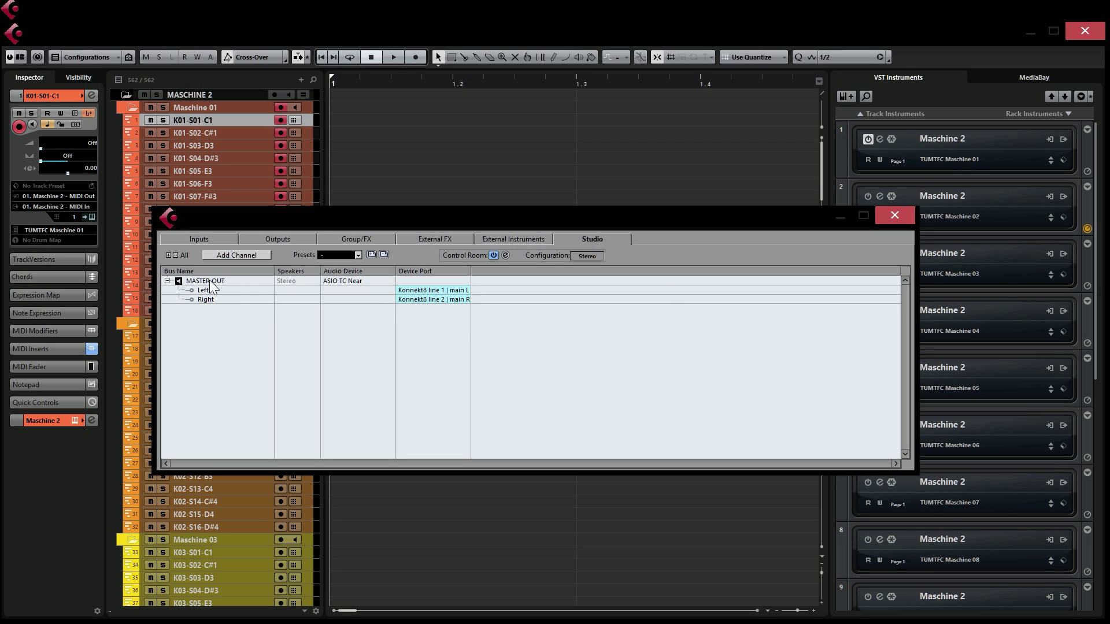
pyautogui.click(894, 215)
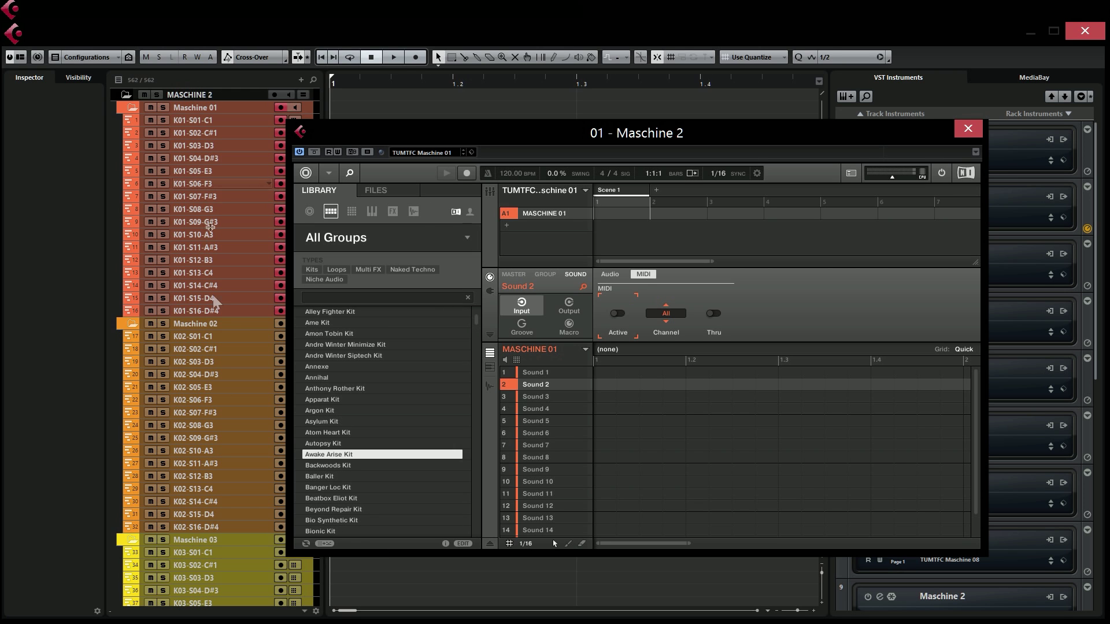
# - Browse the group library of the Maschine 01 instrument and load Aeki Kit into group A1
pyautogui.click(376, 476)
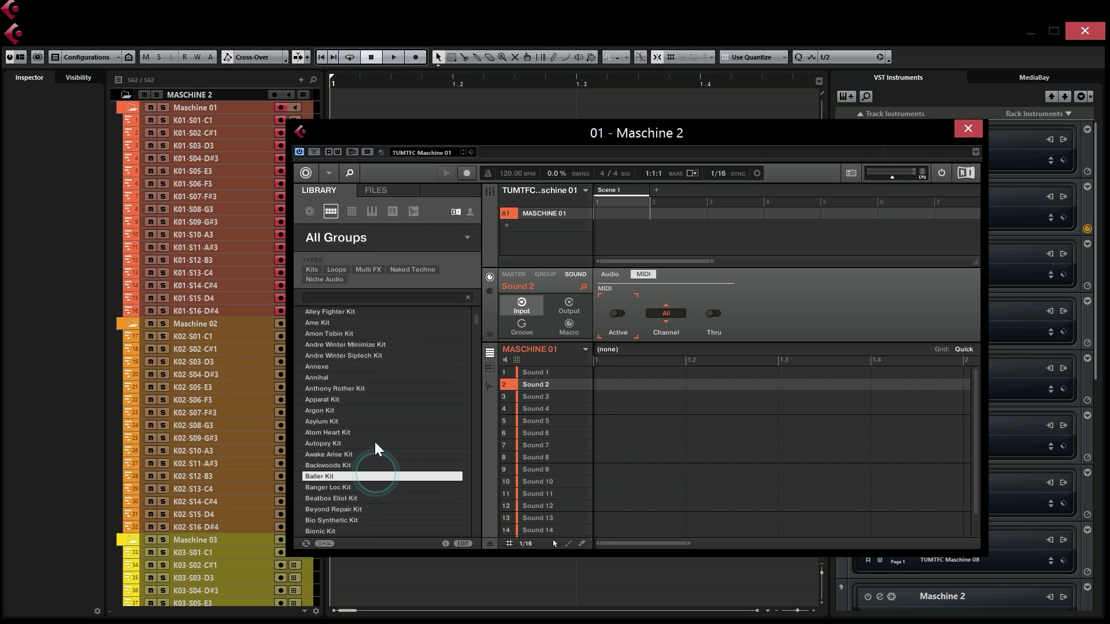
pyautogui.scroll(-2, 378, 436)
pyautogui.scroll(10, 377, 439)
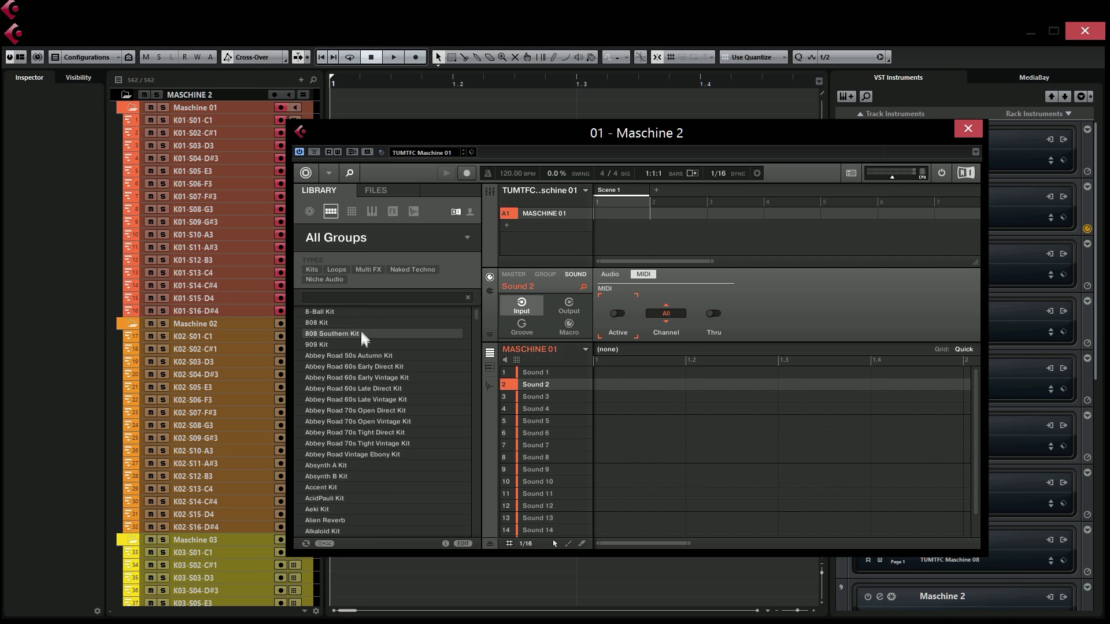
pyautogui.click(357, 508)
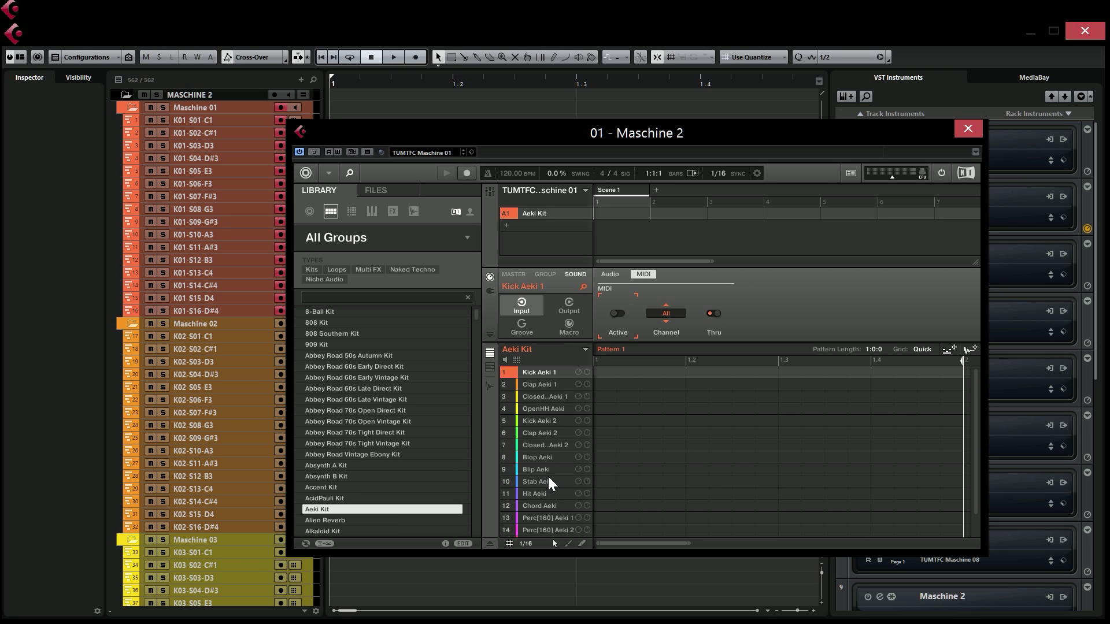
# - Compare the MIDI input and output settings of Kick Aeki 1, leaving Output shown, and move the instrument window off the track list
pyautogui.click(569, 306)
pyautogui.click(523, 308)
pyautogui.click(566, 304)
pyautogui.click(529, 304)
pyautogui.click(557, 304)
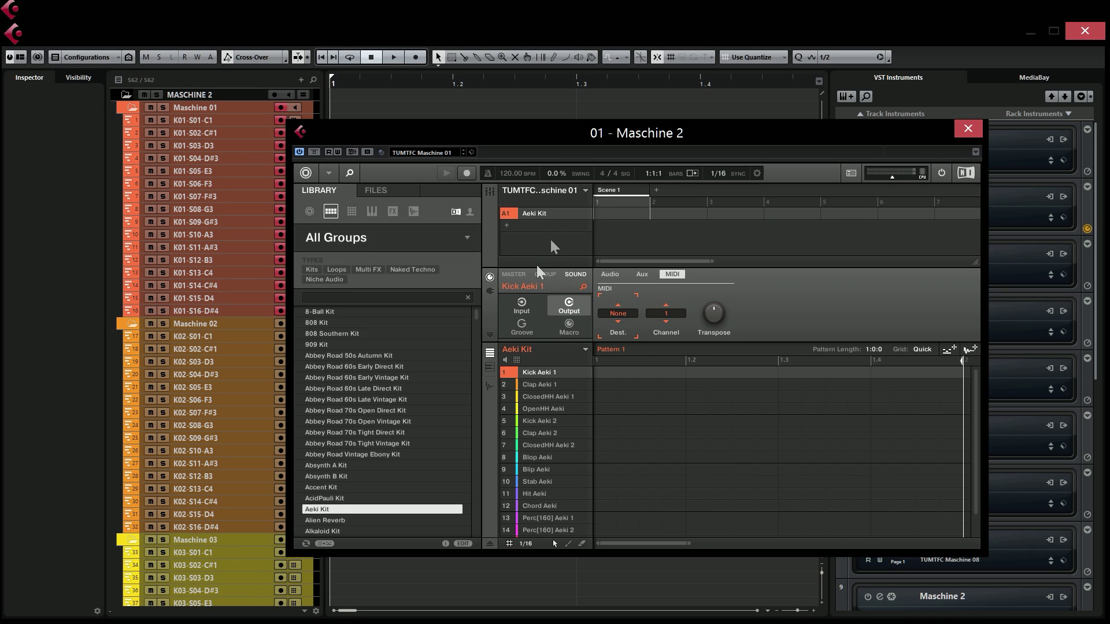
pyautogui.moveTo(574, 144); pyautogui.dragTo(644, 149)
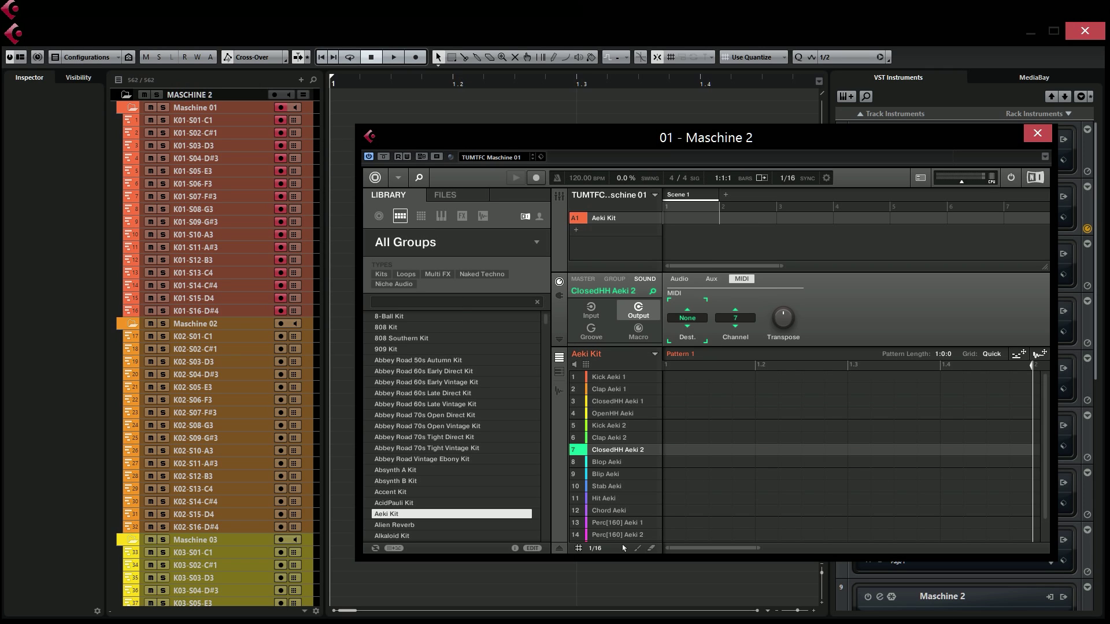
# - Open the MixConsole to examine the Maschine 01 output channels, select MASC 01 01 and close the mixer
pyautogui.press('F3')
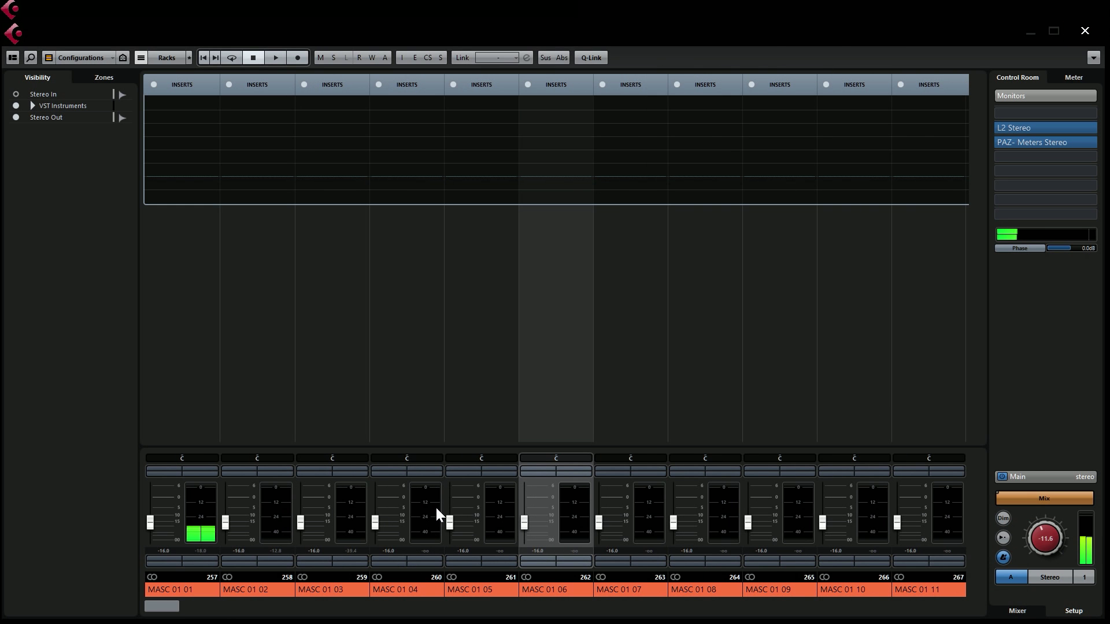
pyautogui.click(179, 394)
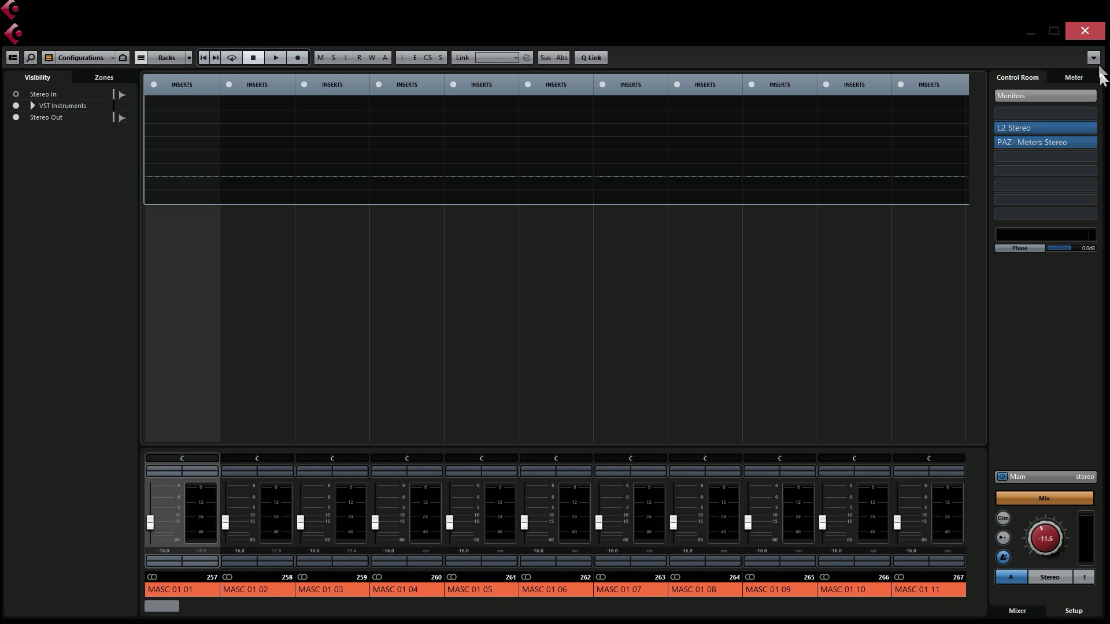
pyautogui.click(1084, 30)
# - Select track K01-S01-C1, open its Maschine 01 instrument and position the window clear of the track list
pyautogui.click(258, 122)
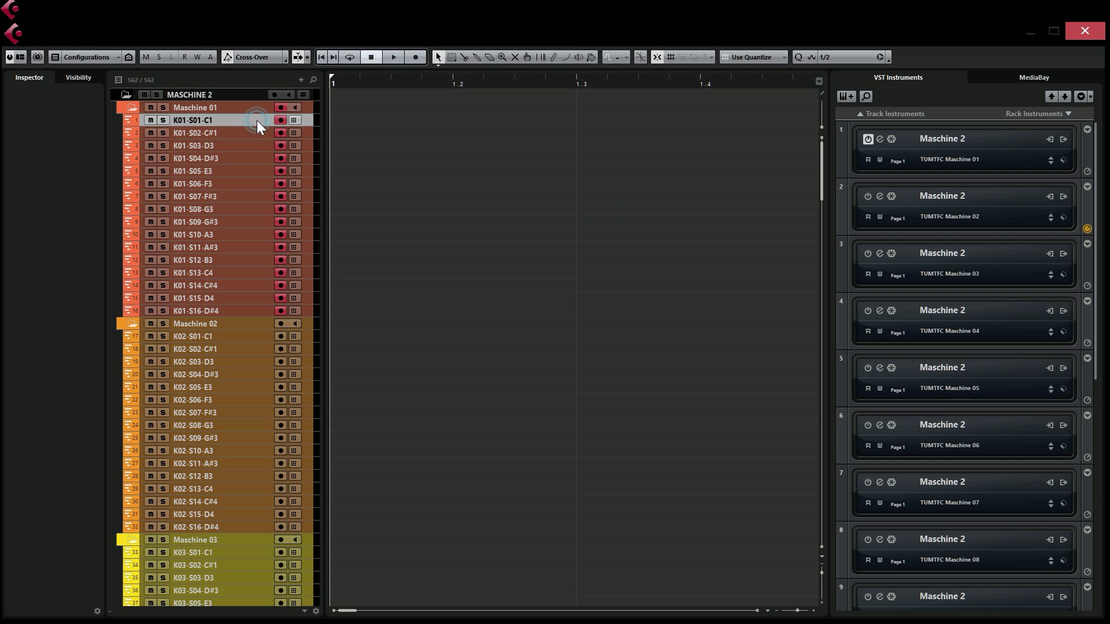
pyautogui.press('e')
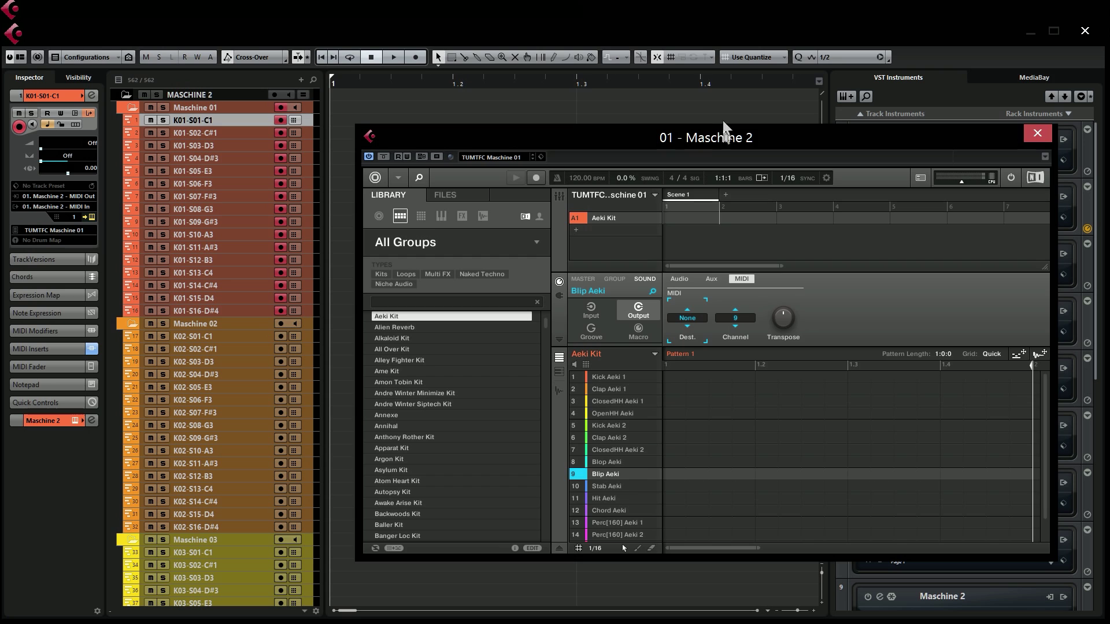
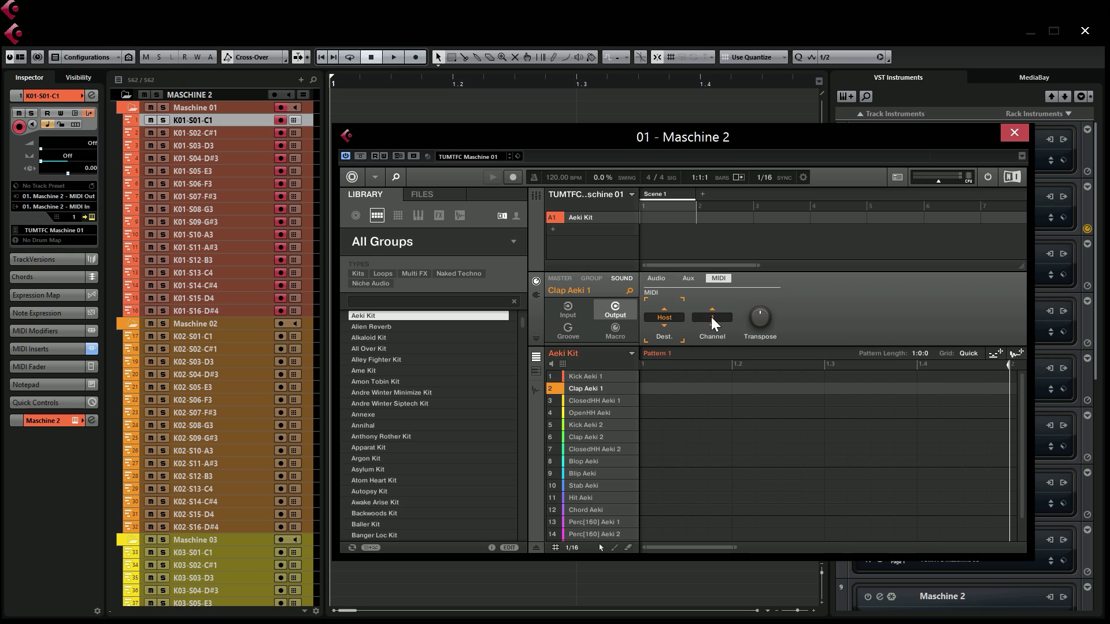
pyautogui.moveTo(837, 130); pyautogui.dragTo(687, 139)
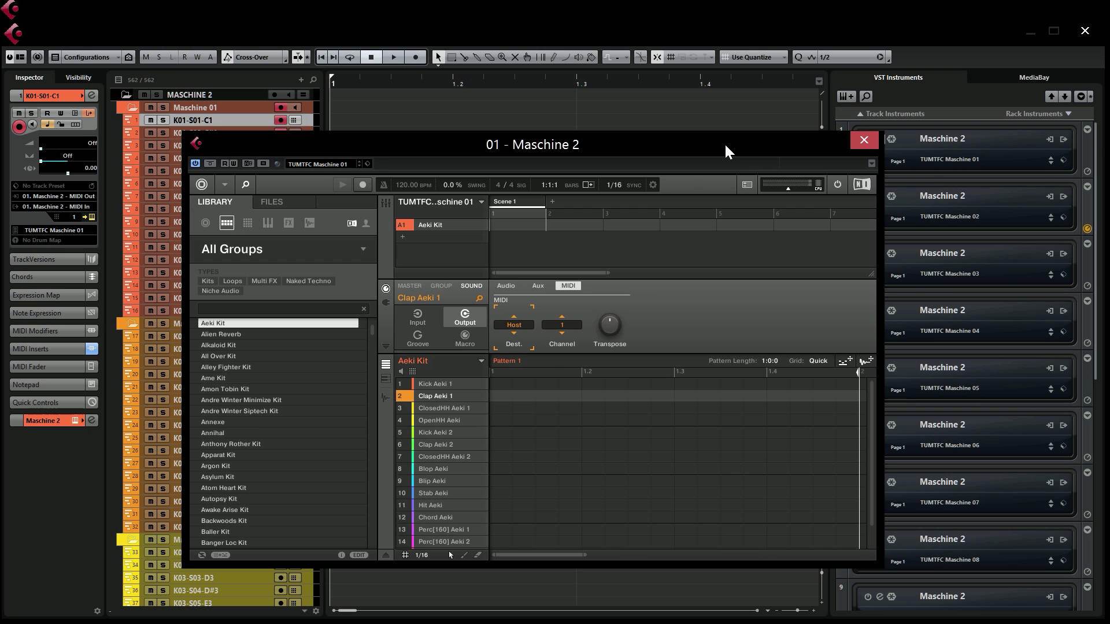
pyautogui.moveTo(724, 142); pyautogui.dragTo(873, 108)
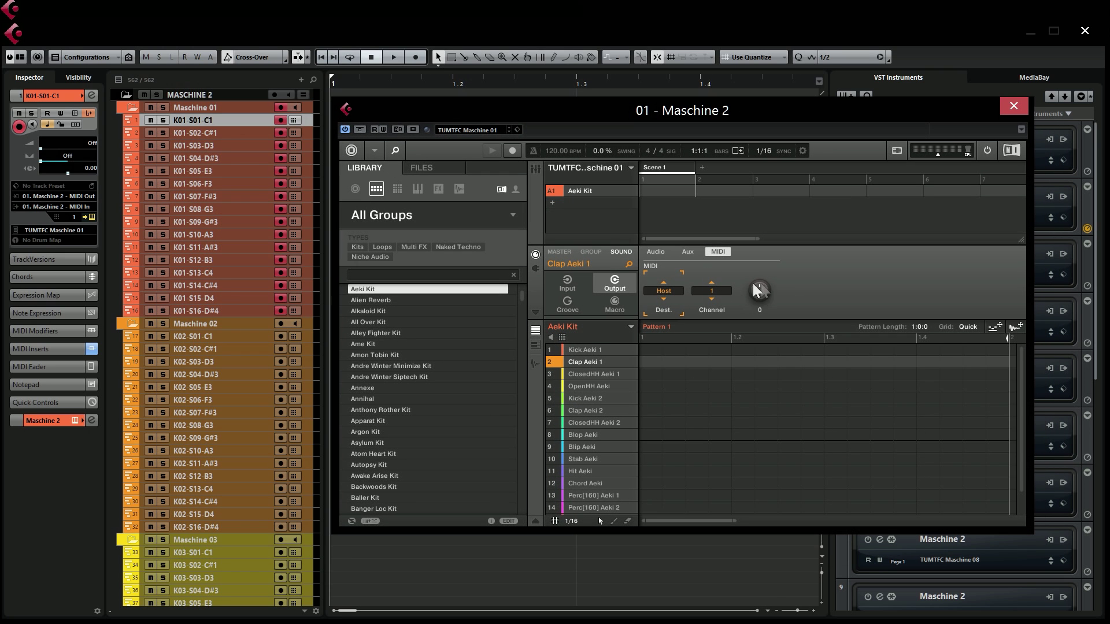
# - Apply the Sounds to MIDI Notes batch setup to the Aeki Kit group and show Clap Aeki 1's MIDI input settings
pyautogui.rightClick(599, 191)
pyautogui.moveTo(673, 275)
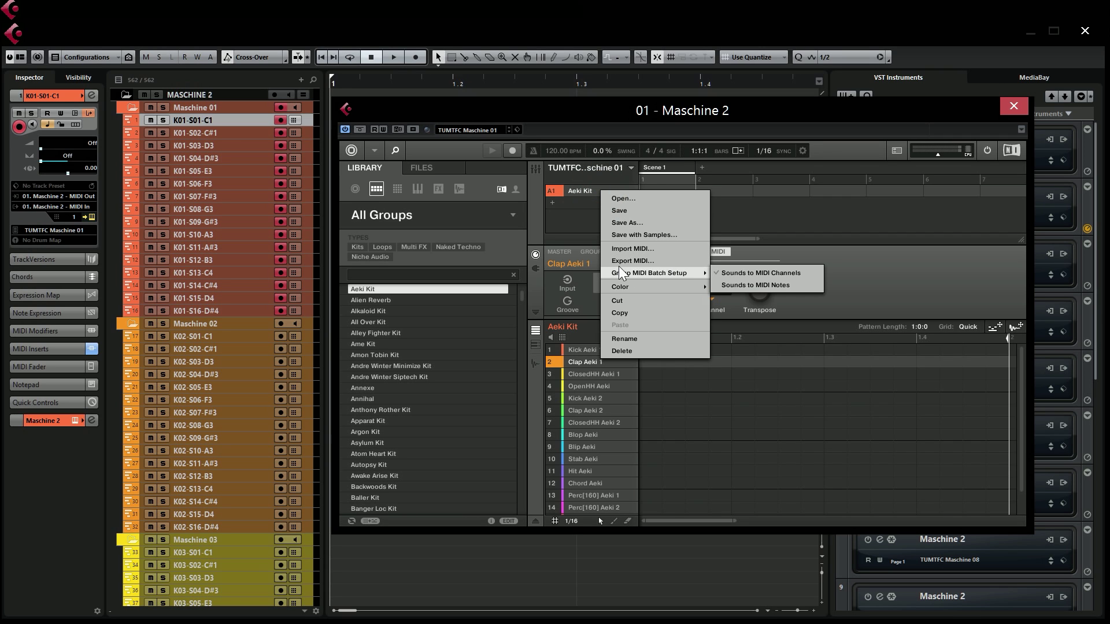
pyautogui.click(737, 284)
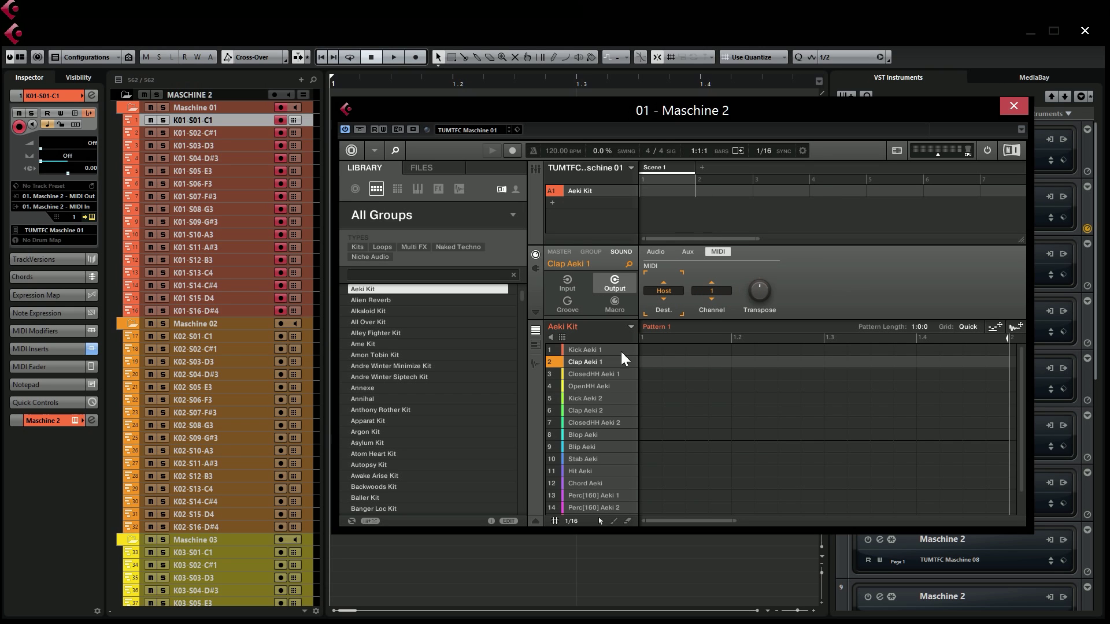
pyautogui.click(566, 281)
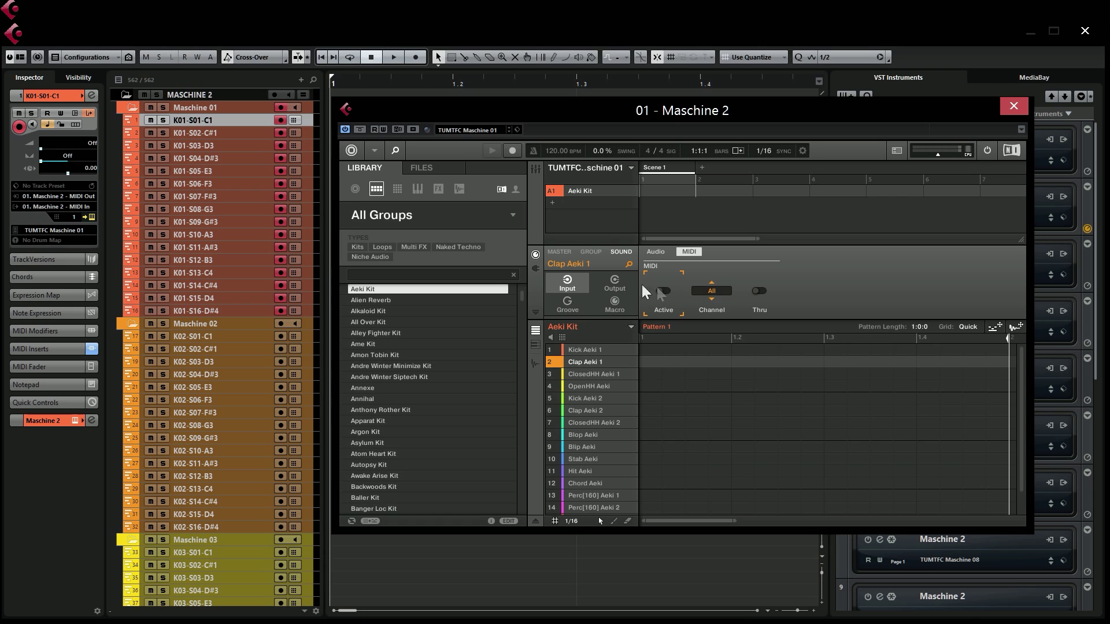
# - Show the audio output settings of the Aeki Kit sounds and route Kick Aeki 1 to Ext. 1
pyautogui.click(613, 285)
pyautogui.click(656, 252)
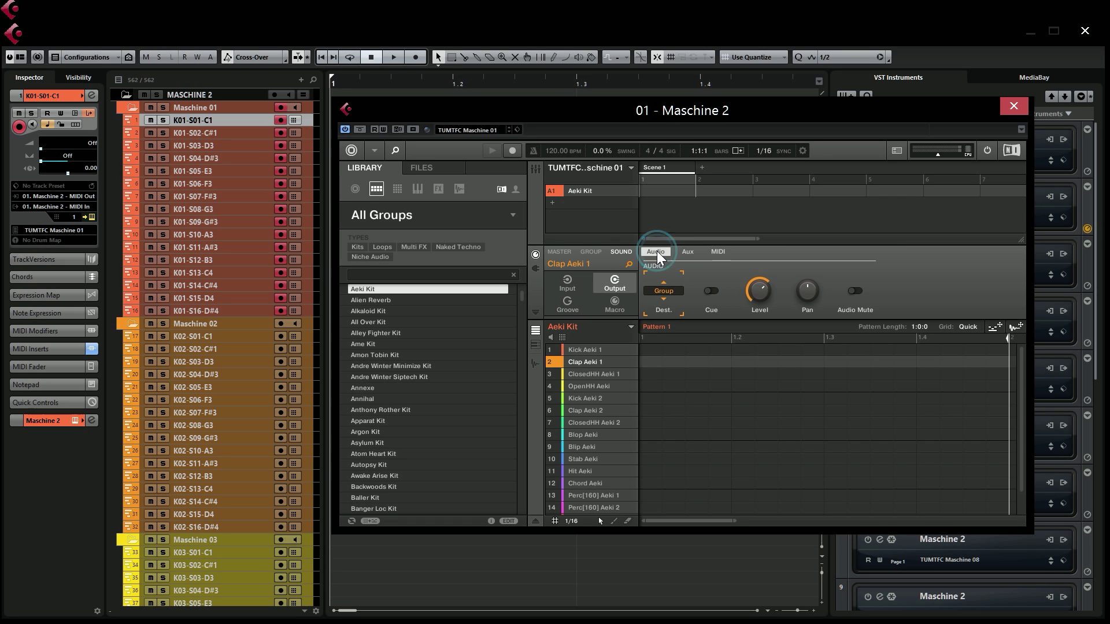
pyautogui.click(606, 367)
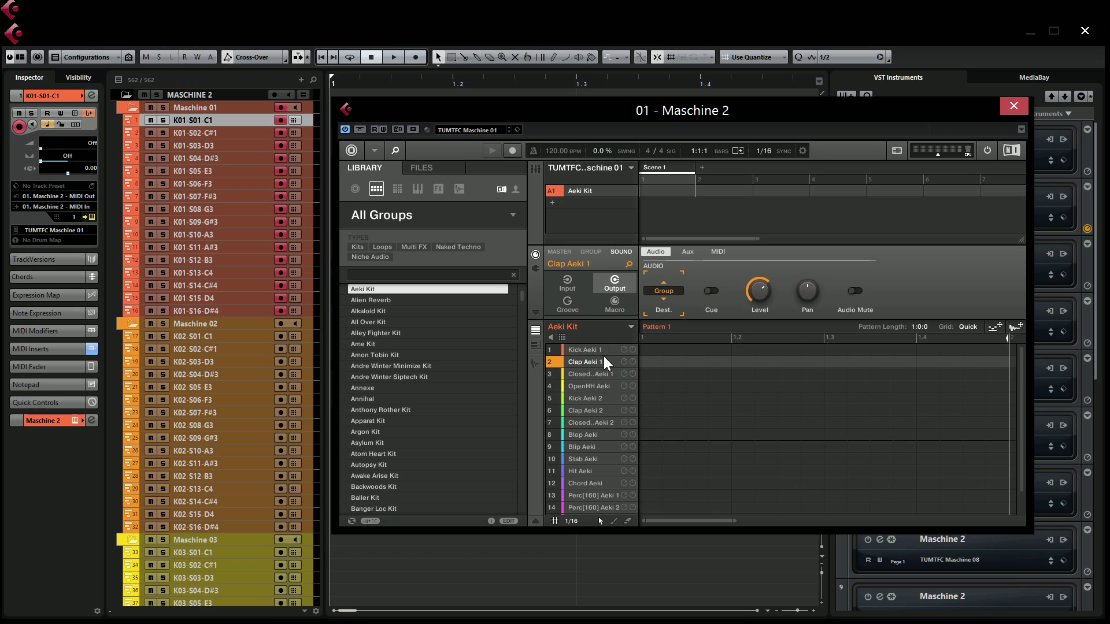
pyautogui.click(600, 351)
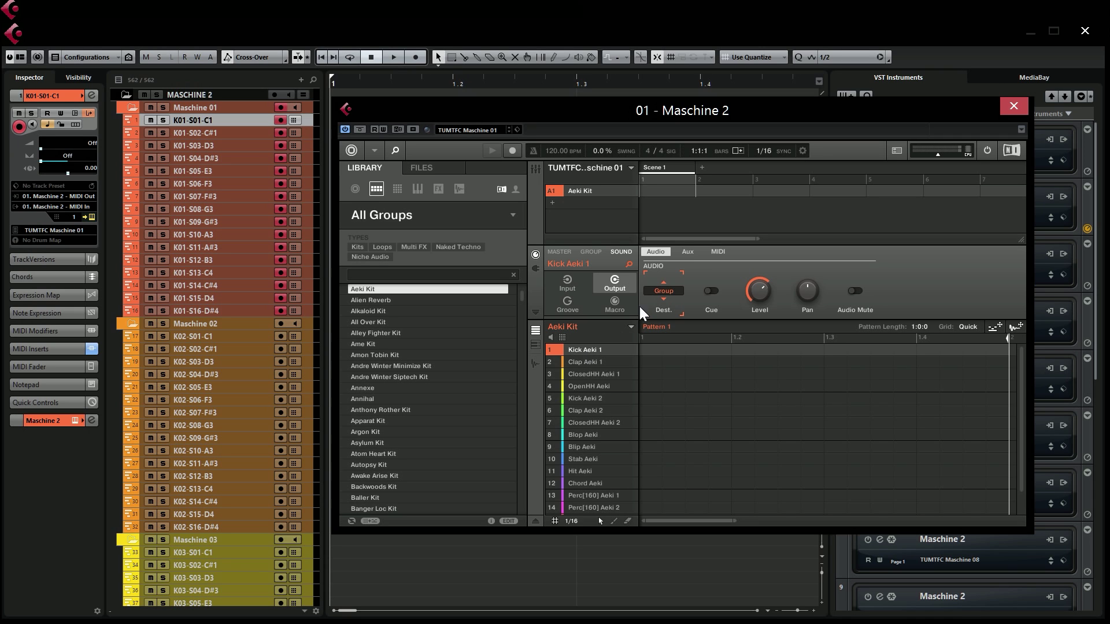
pyautogui.click(664, 291)
pyautogui.click(721, 333)
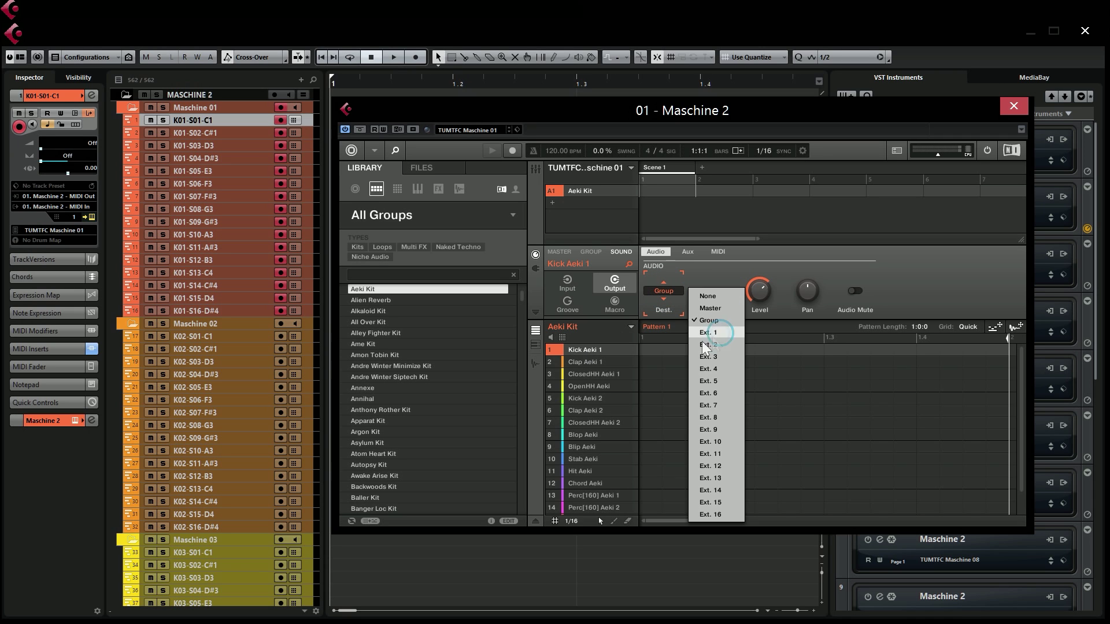
# - Route Clap Aeki 1 to Ext. 2, ClosedHH Aeki 1 to Ext. 3 and OpenHH Aeki to Ext. 4
pyautogui.click(605, 360)
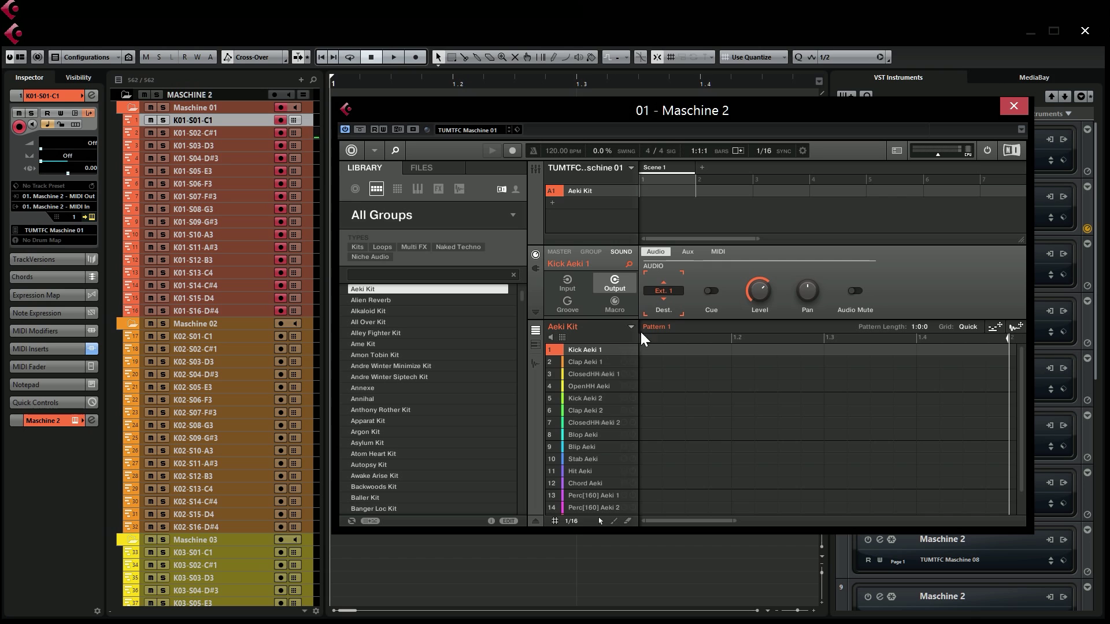
pyautogui.click(663, 290)
pyautogui.click(720, 345)
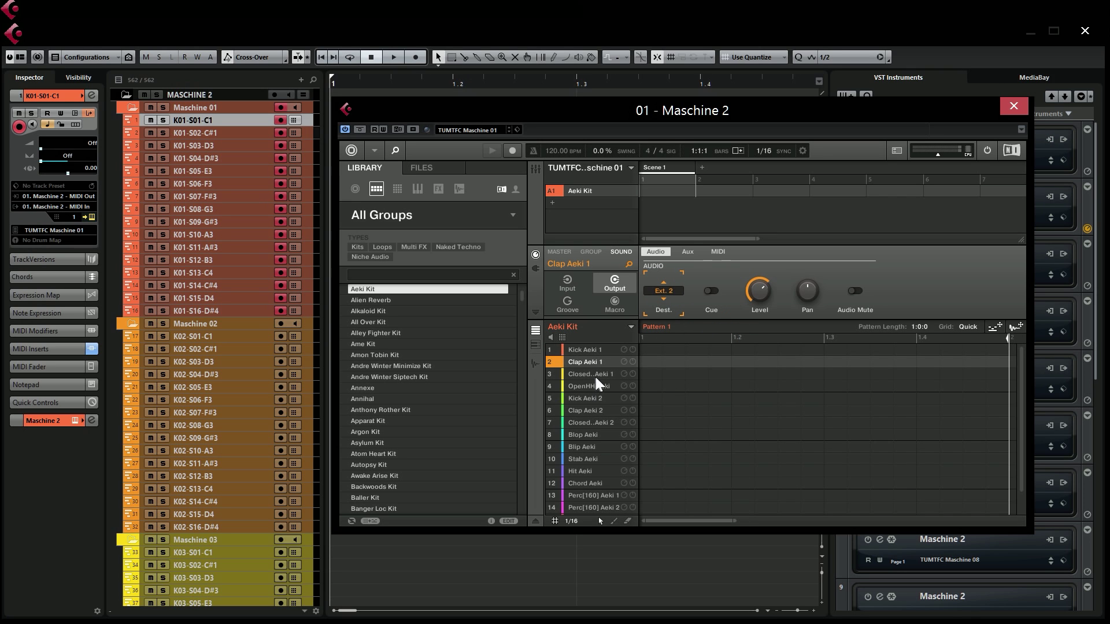
pyautogui.click(598, 373)
pyautogui.click(664, 291)
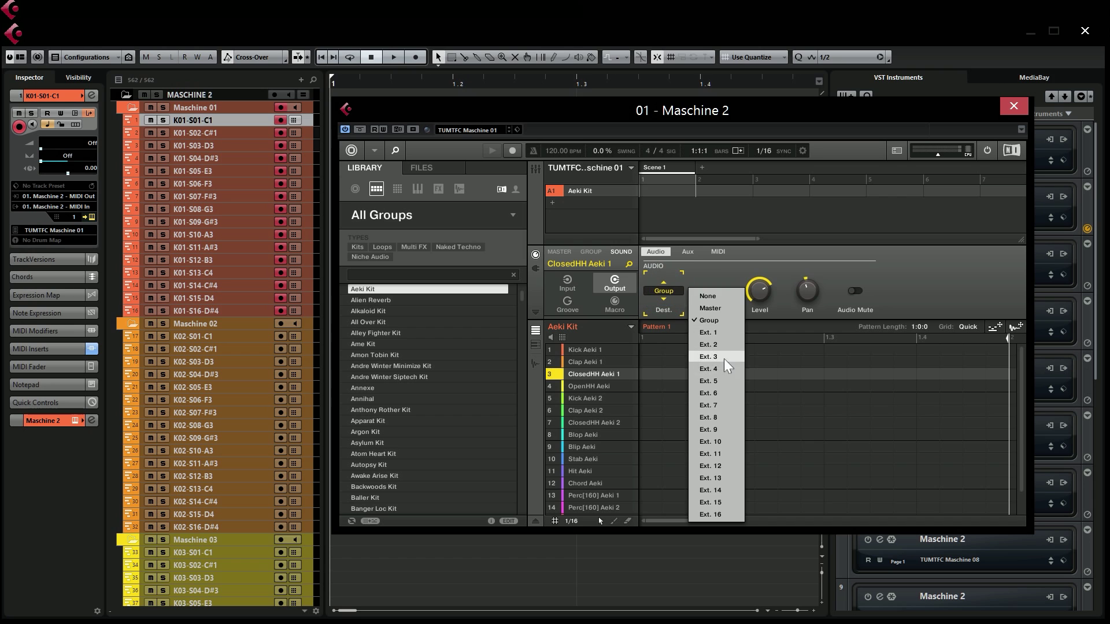
pyautogui.click(724, 358)
pyautogui.click(607, 386)
pyautogui.click(663, 291)
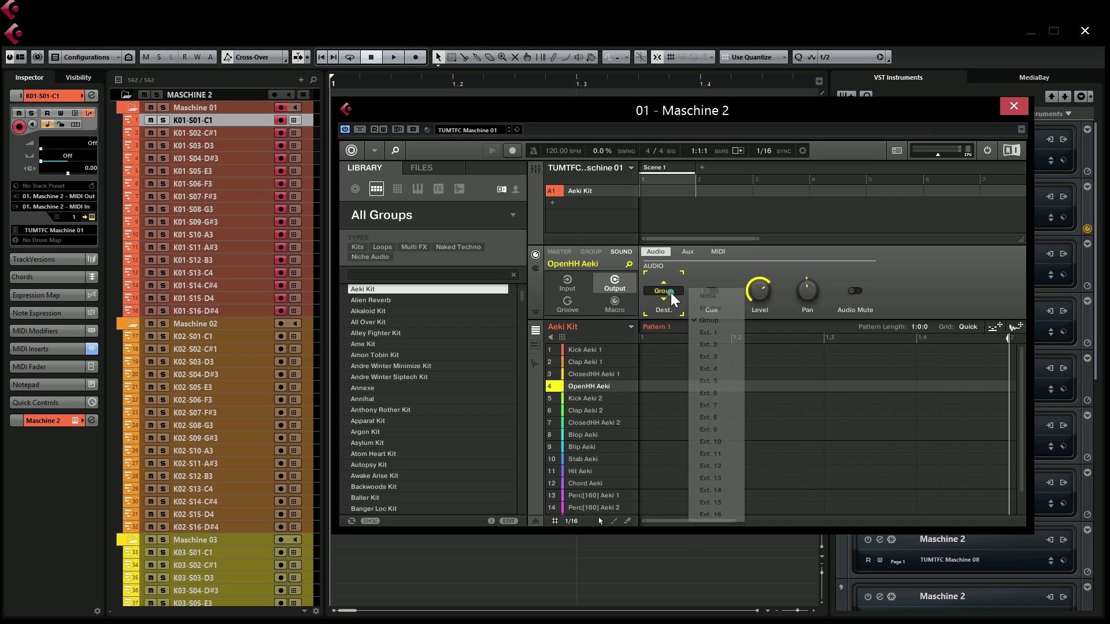
pyautogui.click(712, 371)
# - Route Kick Aeki 2 to Ext. 5, Clap Aeki 2 to Ext. 6 and ClosedHH Aeki 2 to Ext. 7
pyautogui.click(607, 398)
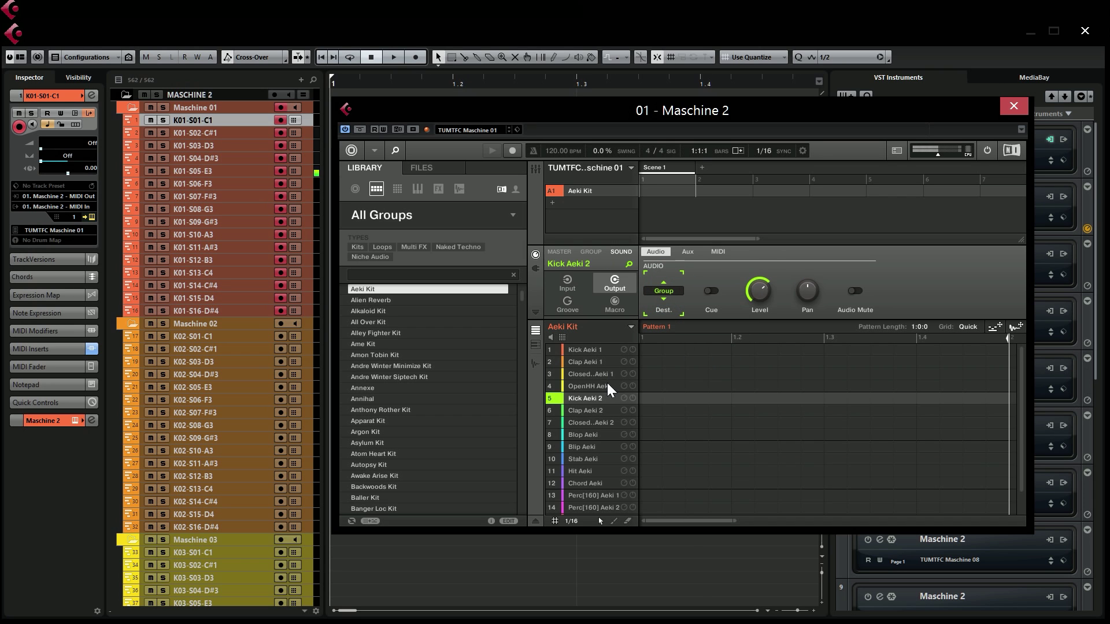
pyautogui.click(664, 290)
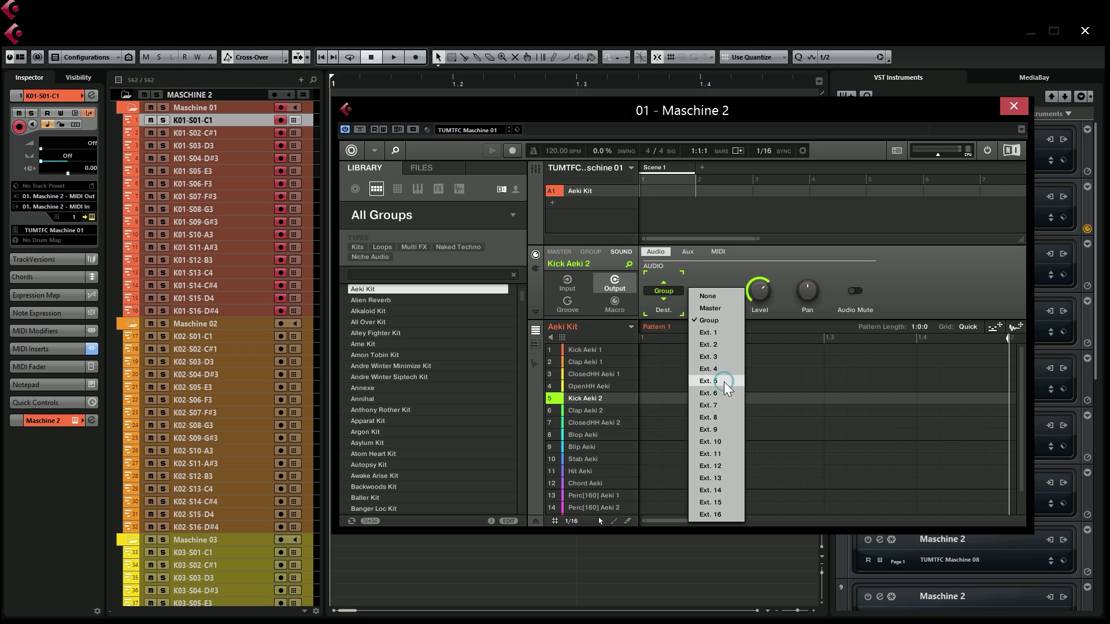
pyautogui.click(724, 381)
pyautogui.click(595, 409)
pyautogui.click(664, 291)
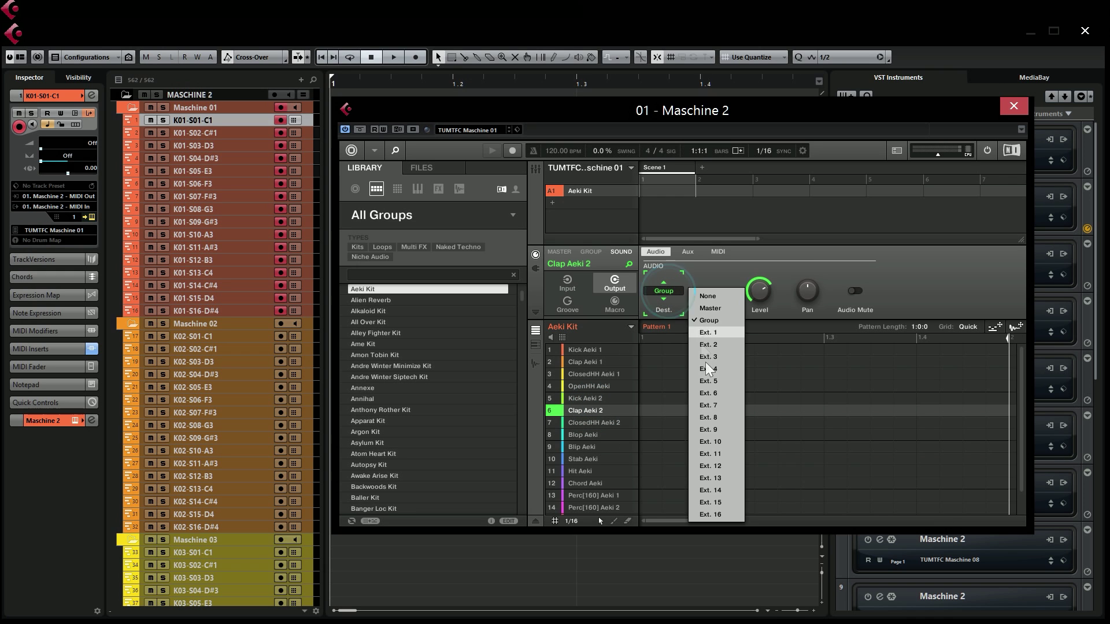
pyautogui.click(717, 397)
pyautogui.click(596, 422)
pyautogui.click(664, 291)
# - Route the Blop, Blip, Stab and Hit Aeki sounds to Ext. 8 through Ext. 11 in order
pyautogui.click(604, 435)
pyautogui.click(663, 290)
pyautogui.click(716, 440)
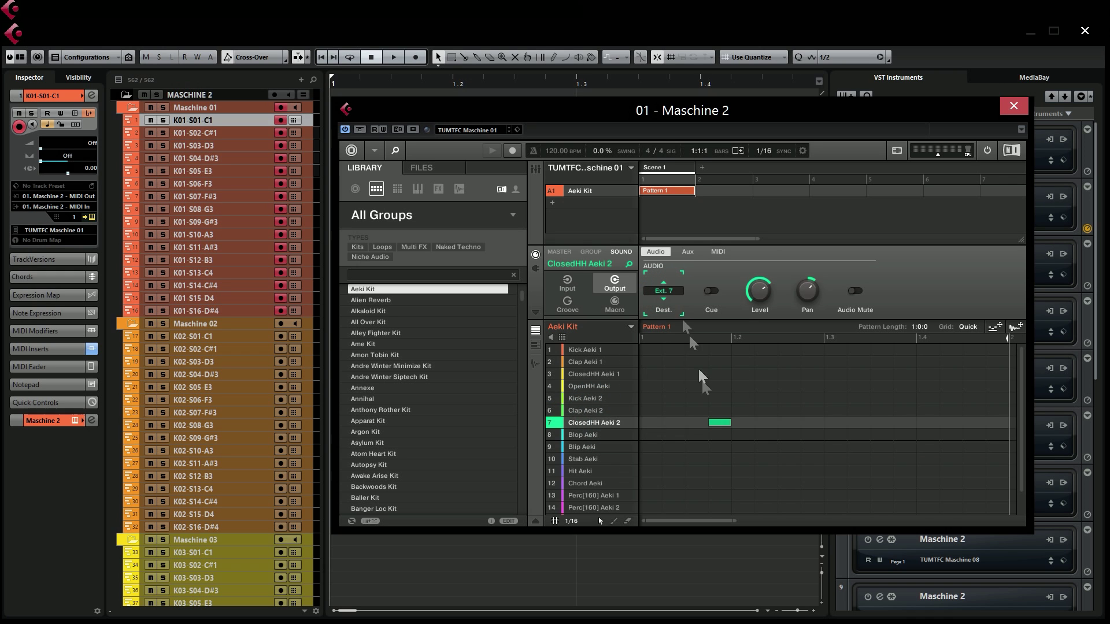
pyautogui.click(602, 445)
pyautogui.click(602, 459)
pyautogui.click(596, 471)
pyautogui.click(663, 291)
pyautogui.click(724, 453)
# - Route Chord Aeki to Ext. 12, Perc[160] Aeki 1 to Ext. 13 and Perc[160] Aeki 2 to Ext. 14
pyautogui.click(585, 483)
pyautogui.click(664, 291)
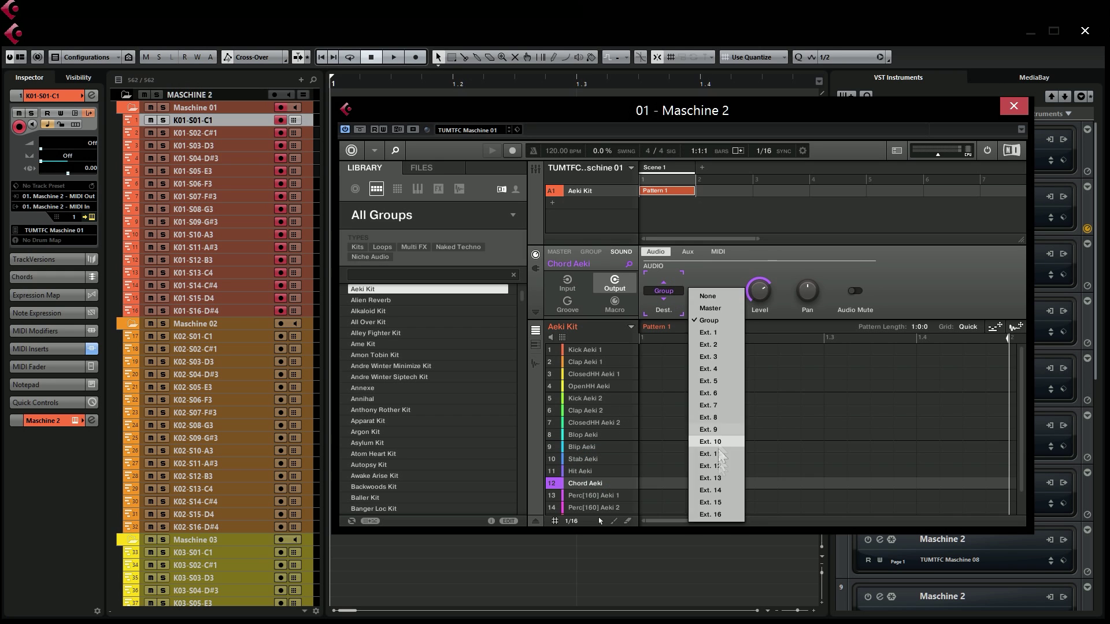
pyautogui.click(717, 466)
pyautogui.click(595, 496)
pyautogui.click(663, 291)
pyautogui.click(596, 508)
pyautogui.click(664, 291)
pyautogui.click(728, 490)
# - Route Perc[160] Aeki 3 to Ext. 15 and Perc[160] Aeki 4 to Ext. 16
pyautogui.click(595, 509)
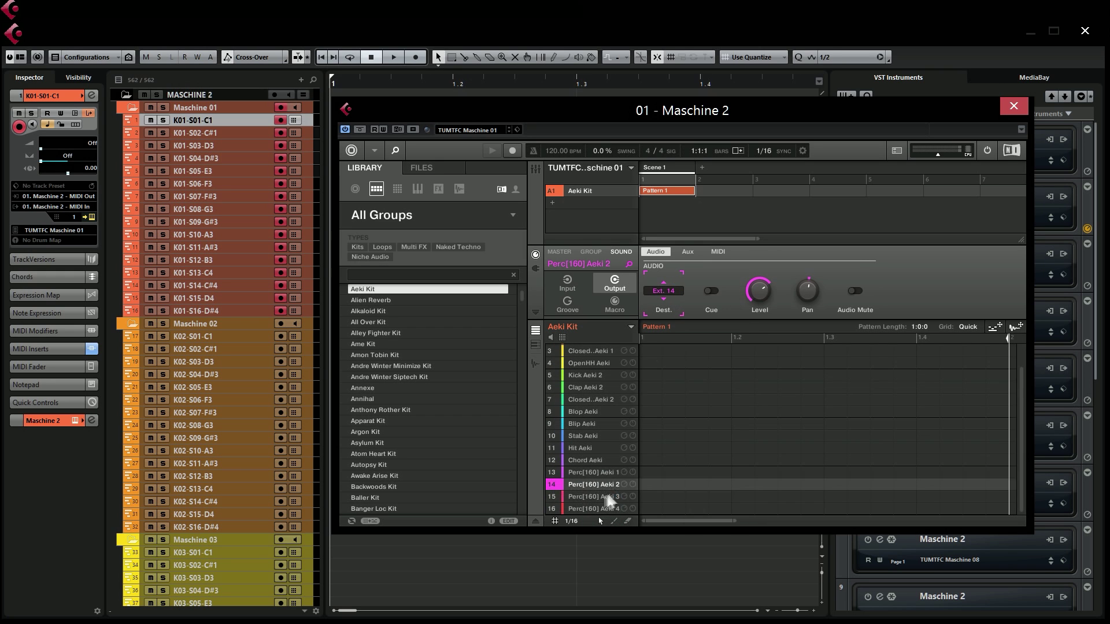
pyautogui.click(664, 291)
pyautogui.click(727, 503)
pyautogui.click(596, 509)
pyautogui.click(664, 291)
pyautogui.click(717, 514)
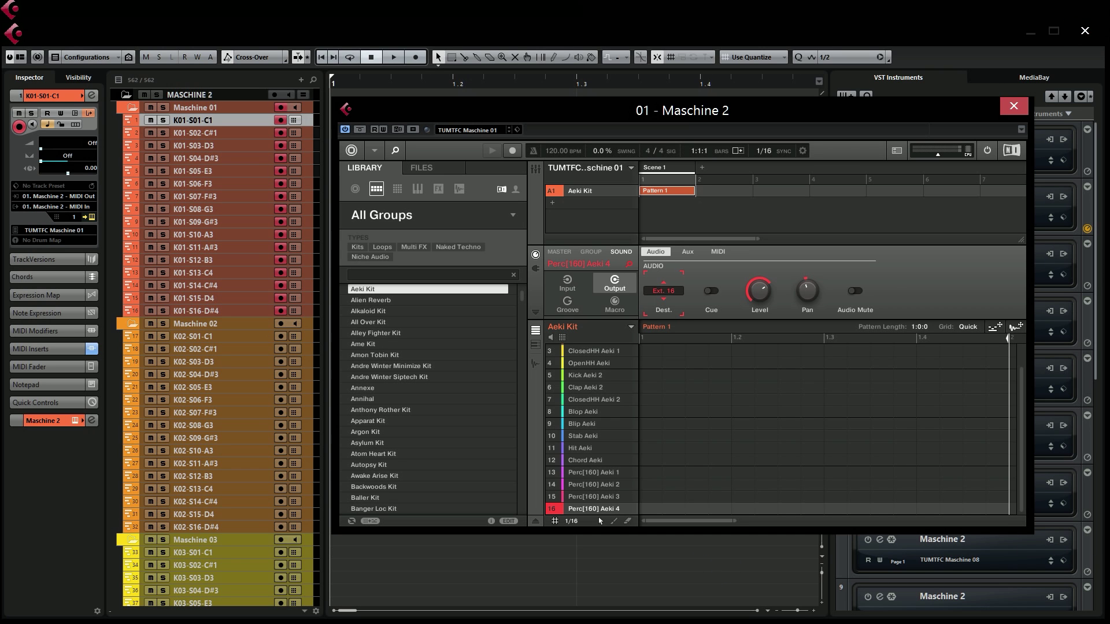
# - Open the MixConsole and examine the separate MASC 01 output channels of the Maschine 01 instrument
pyautogui.press('F3')
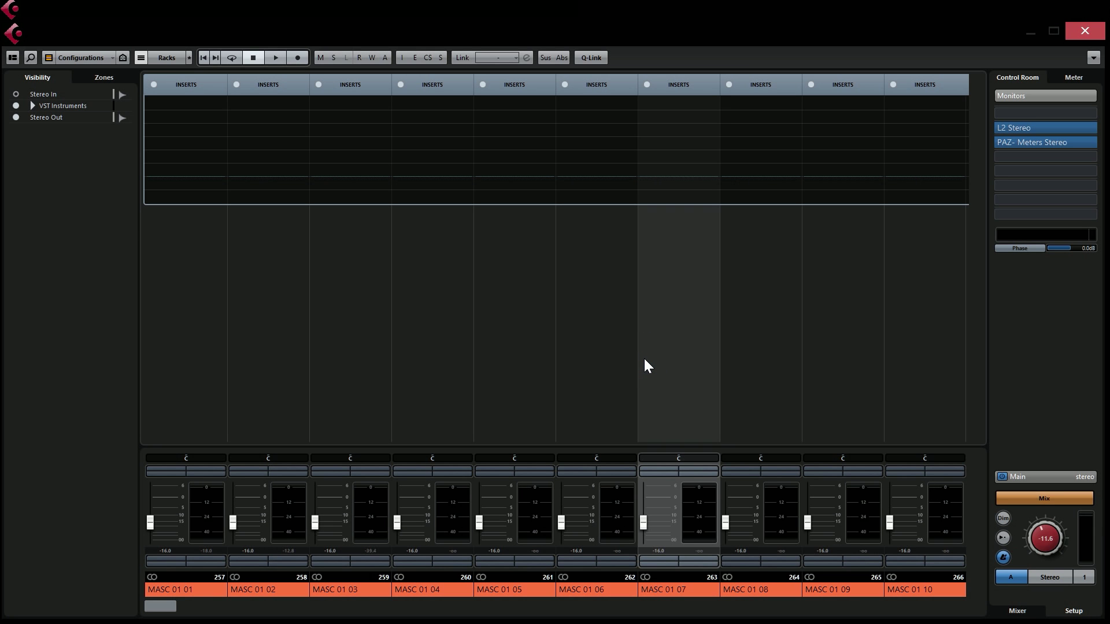
pyautogui.press('g')
pyautogui.press('g')
pyautogui.press('g')
pyautogui.press('g')
pyautogui.press('g')
pyautogui.press('g')
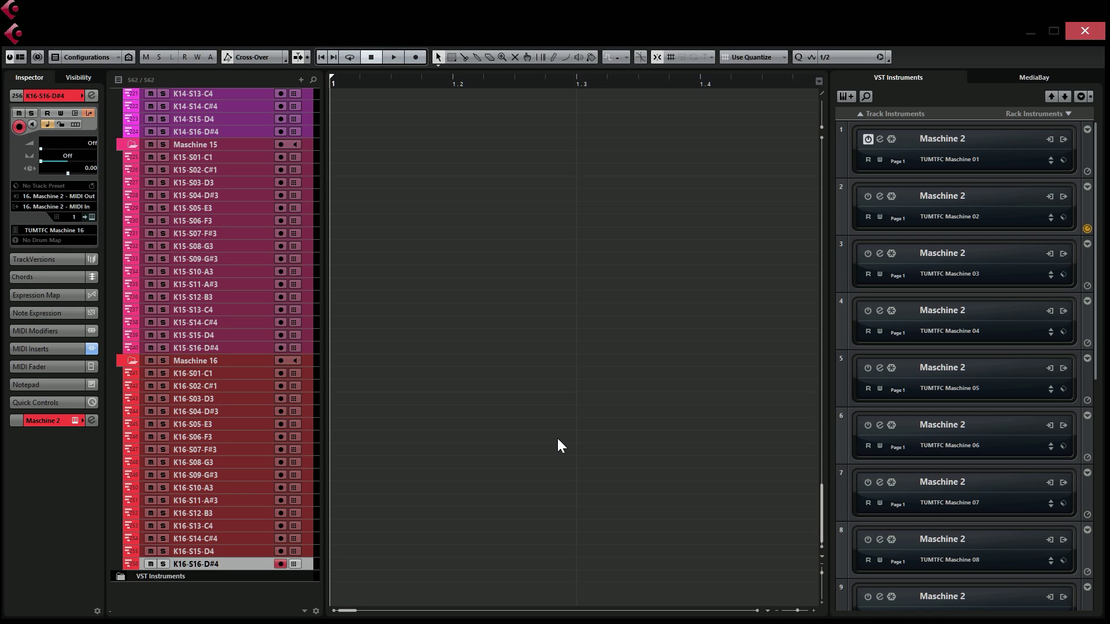
# - Add one Massive instrument track below K16-S16-D#4 and reposition its instrument window
pyautogui.rightClick(261, 594)
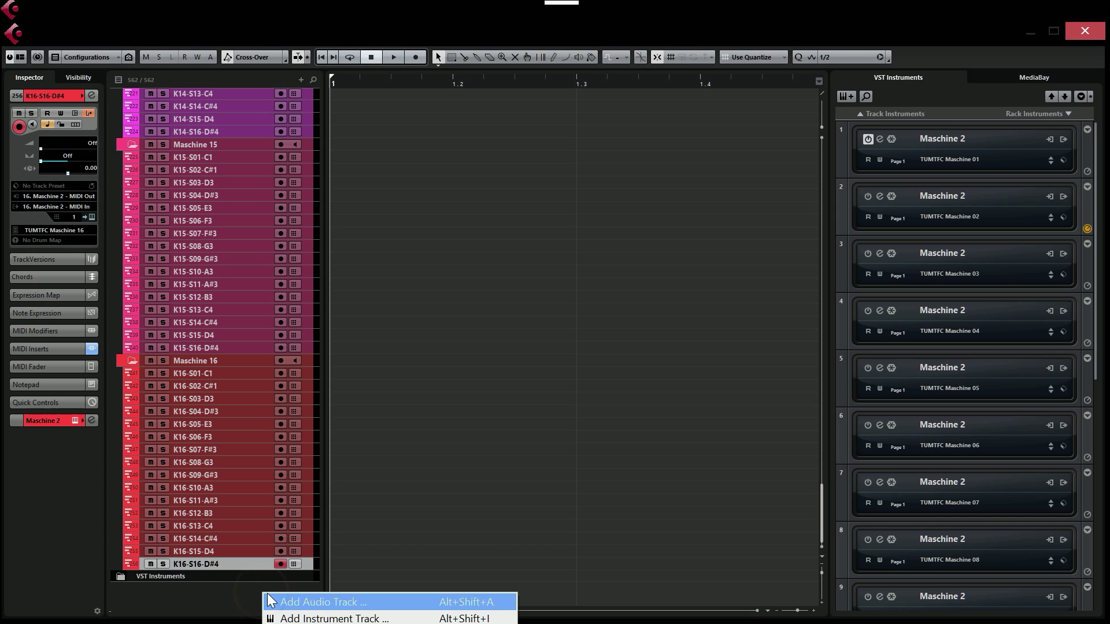
pyautogui.click(297, 617)
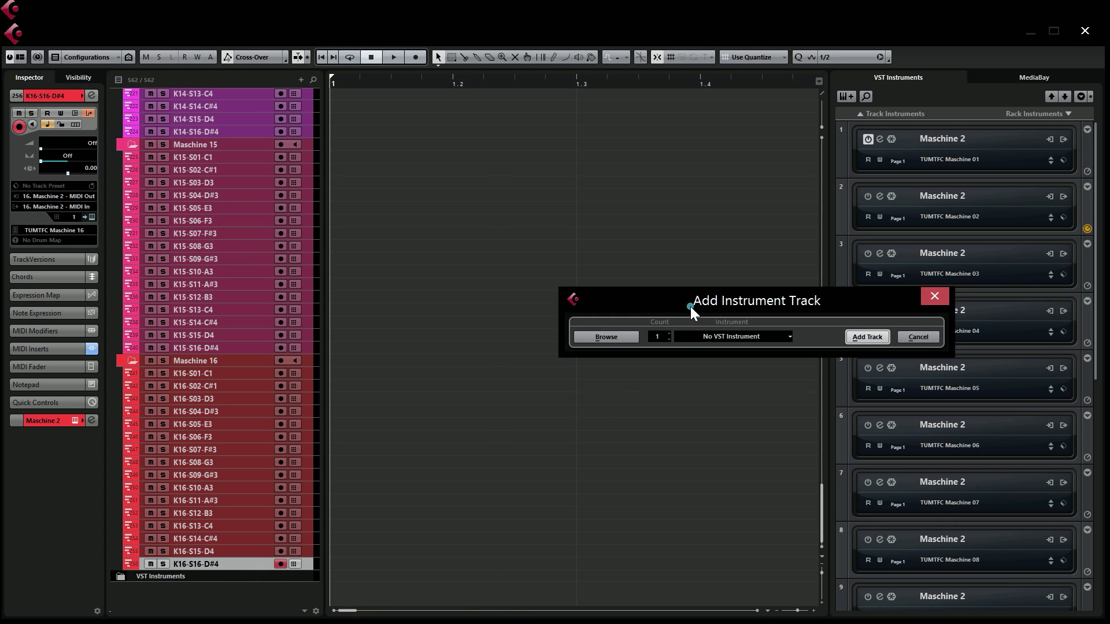
pyautogui.moveTo(690, 306); pyautogui.dragTo(549, 309)
pyautogui.click(572, 342)
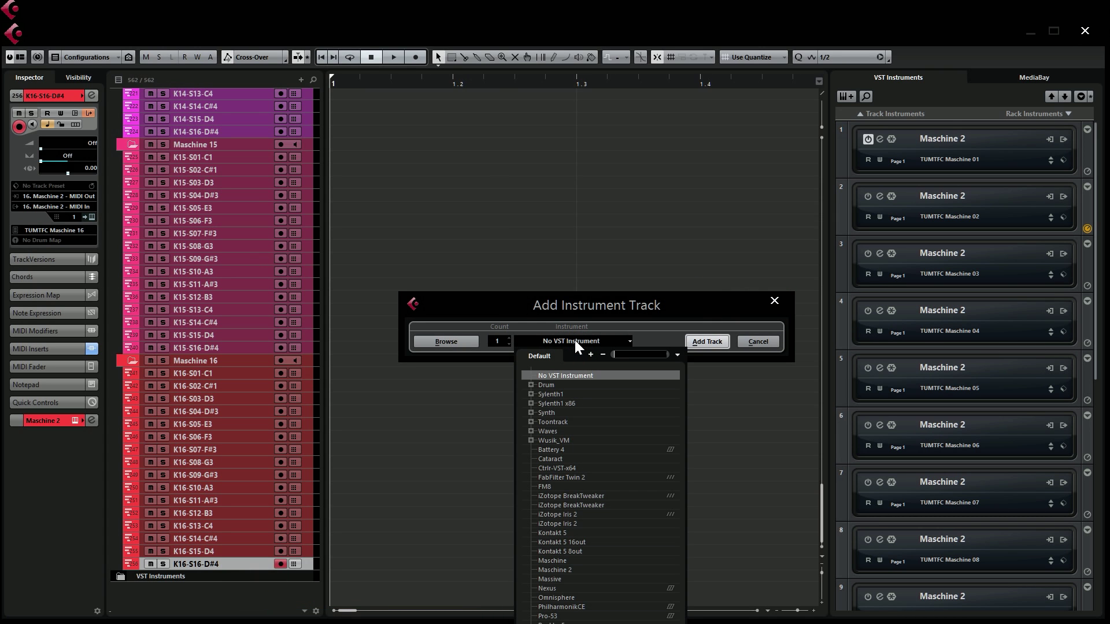
pyautogui.write('mass')
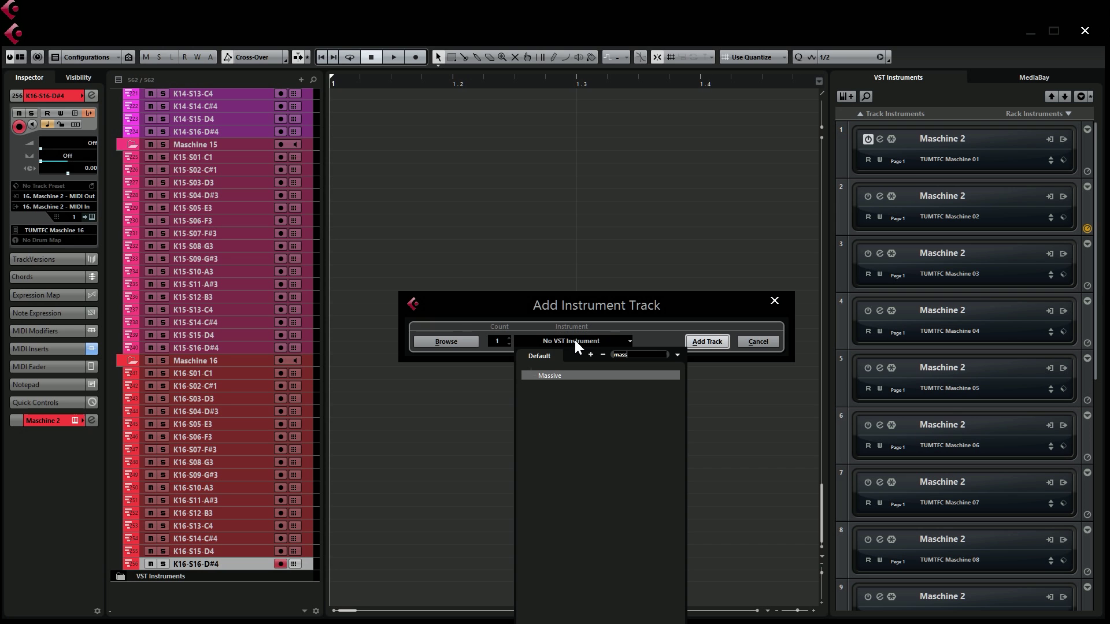
pyautogui.click(600, 376)
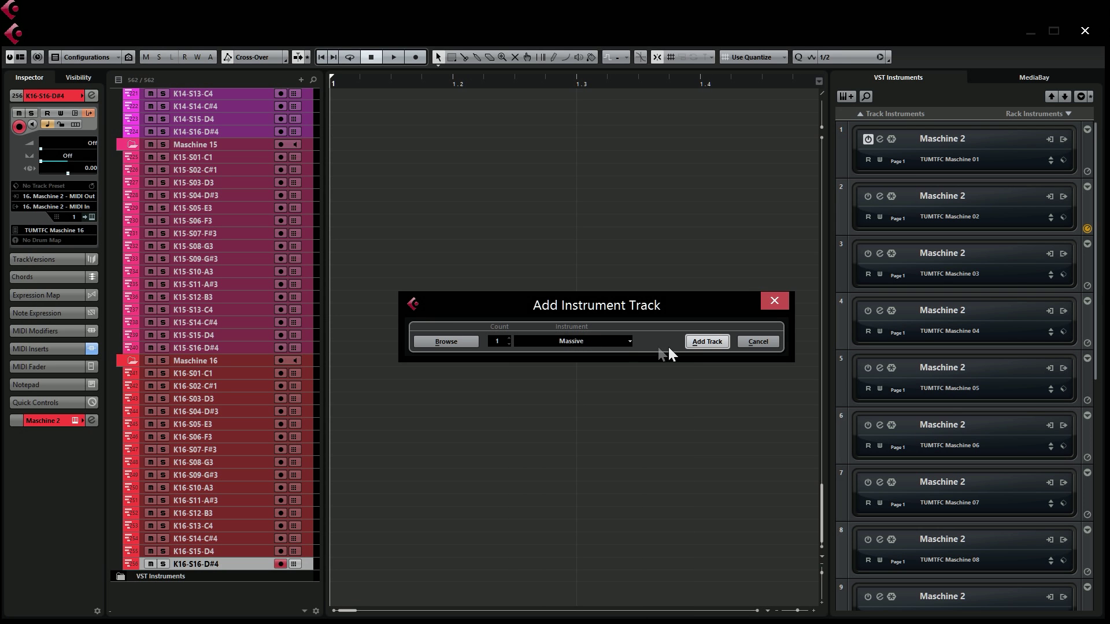
pyautogui.click(722, 341)
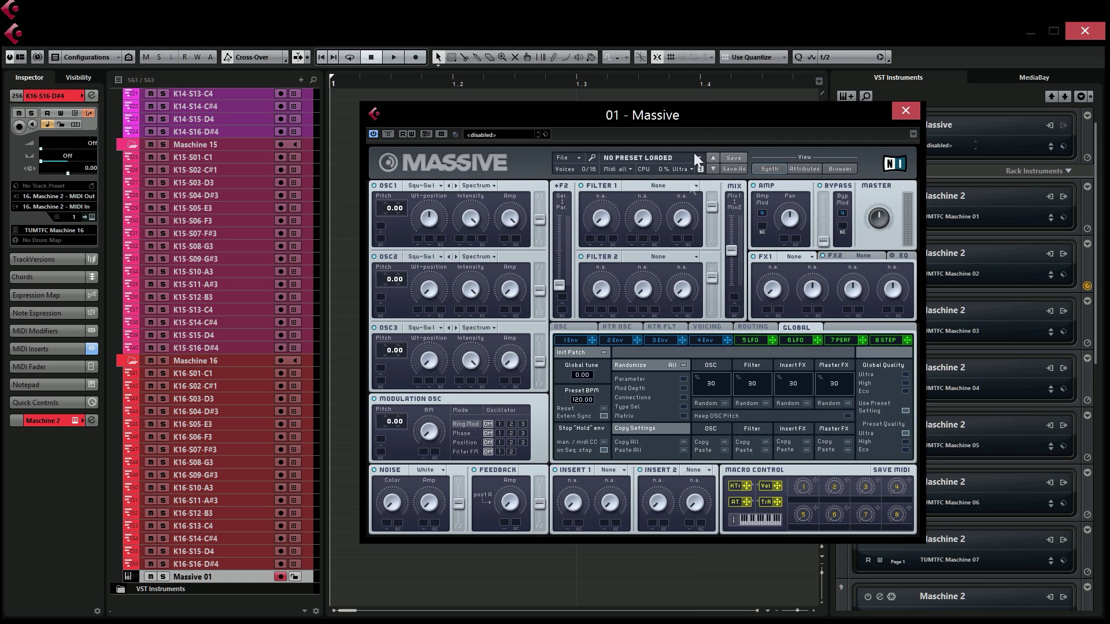
pyautogui.moveTo(660, 120); pyautogui.dragTo(608, 132)
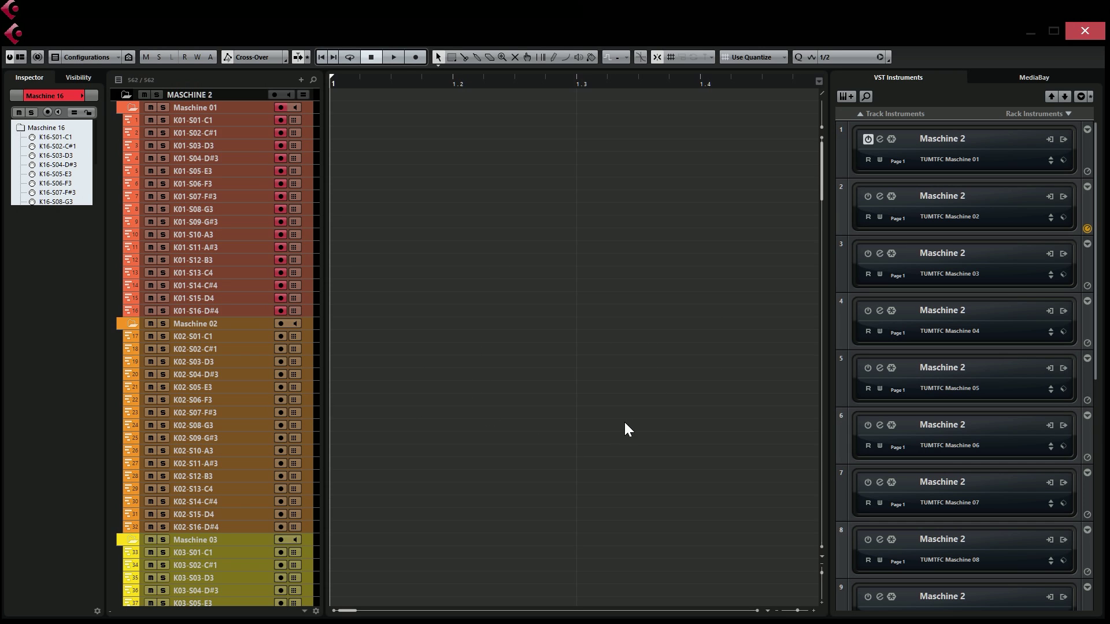
# - Open the Maschine 01 rack instrument and inspect the Clap Aeki 1, Clap Aeki 2 and Kick Aeki 1 sounds
pyautogui.click(880, 139)
pyautogui.click(590, 414)
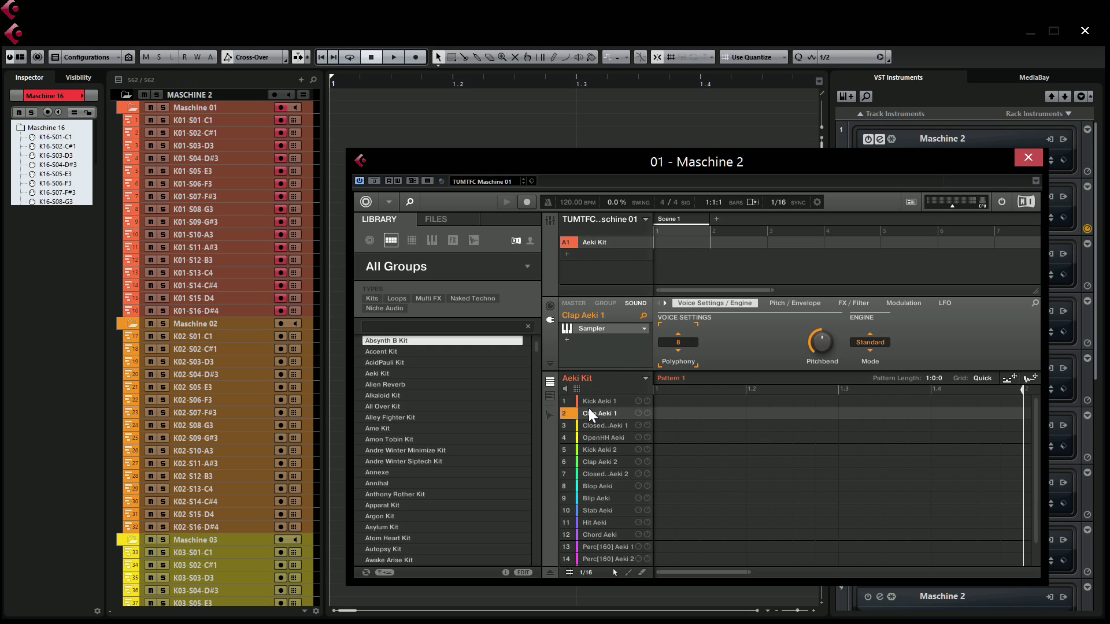
pyautogui.click(604, 462)
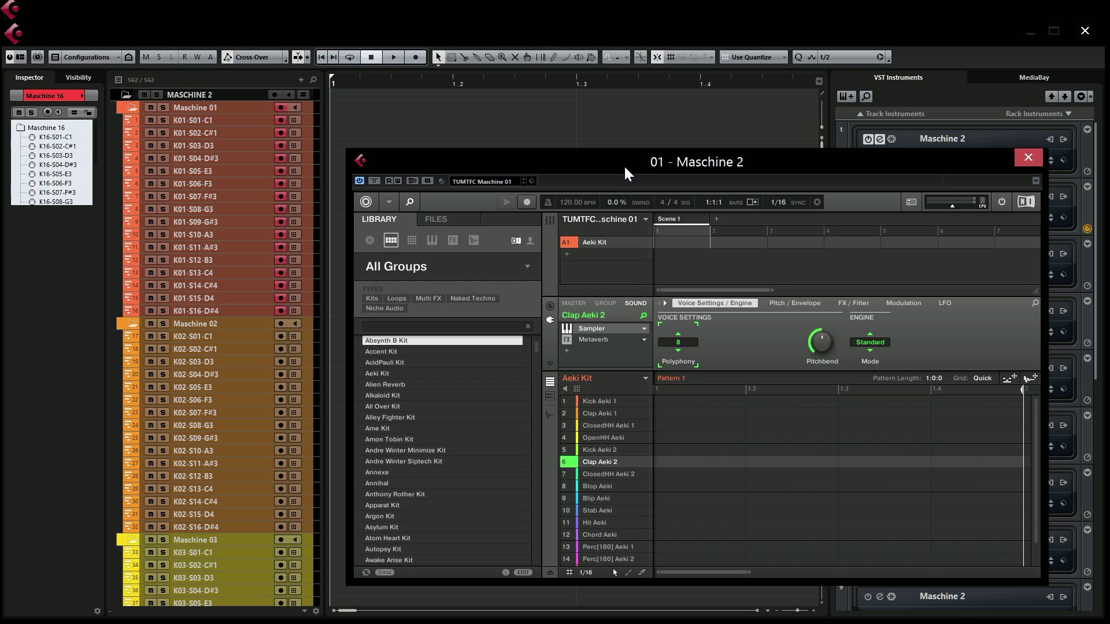
pyautogui.moveTo(625, 167); pyautogui.dragTo(622, 155)
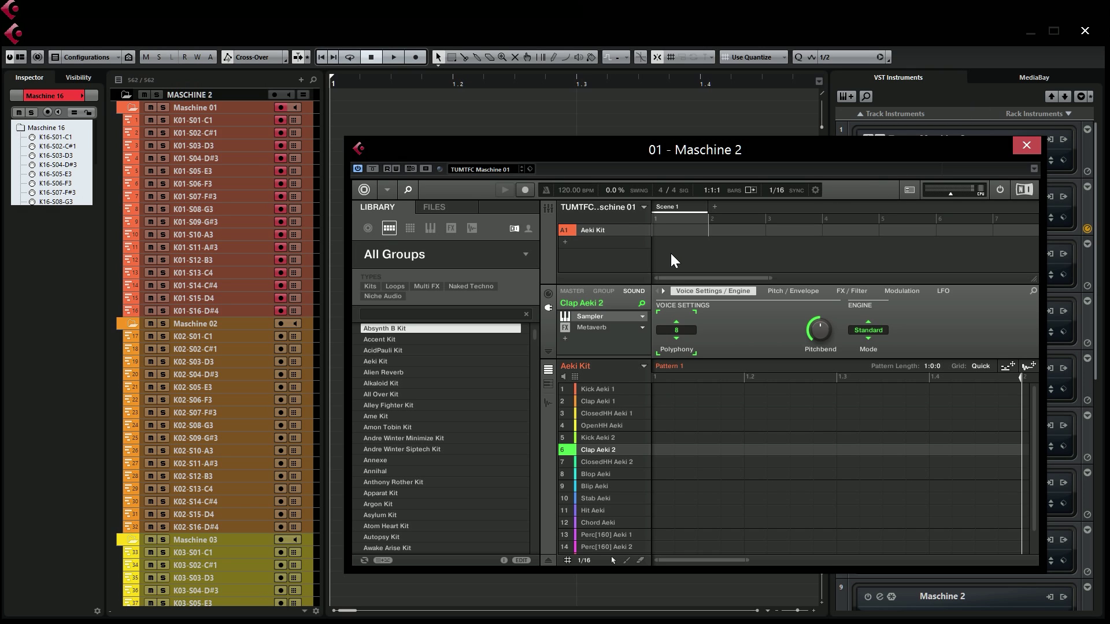
pyautogui.click(623, 390)
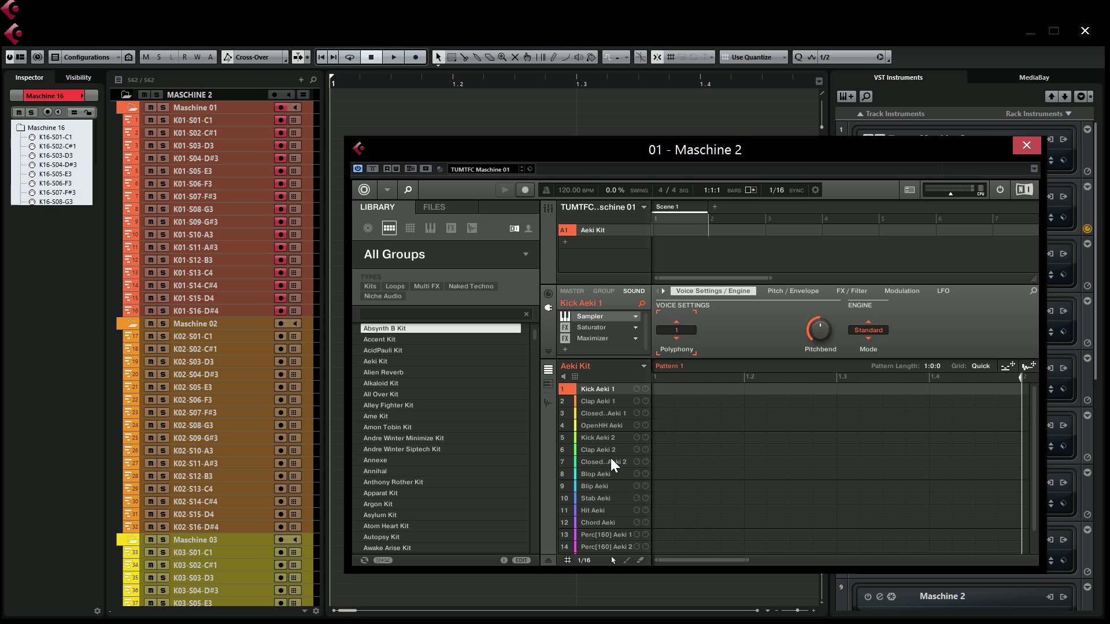
# - Load the project file TUMTFC Maschine 01.mxprj into the Maschine 01 instrument, answering the save prompt
pyautogui.click(388, 191)
pyautogui.moveTo(404, 208)
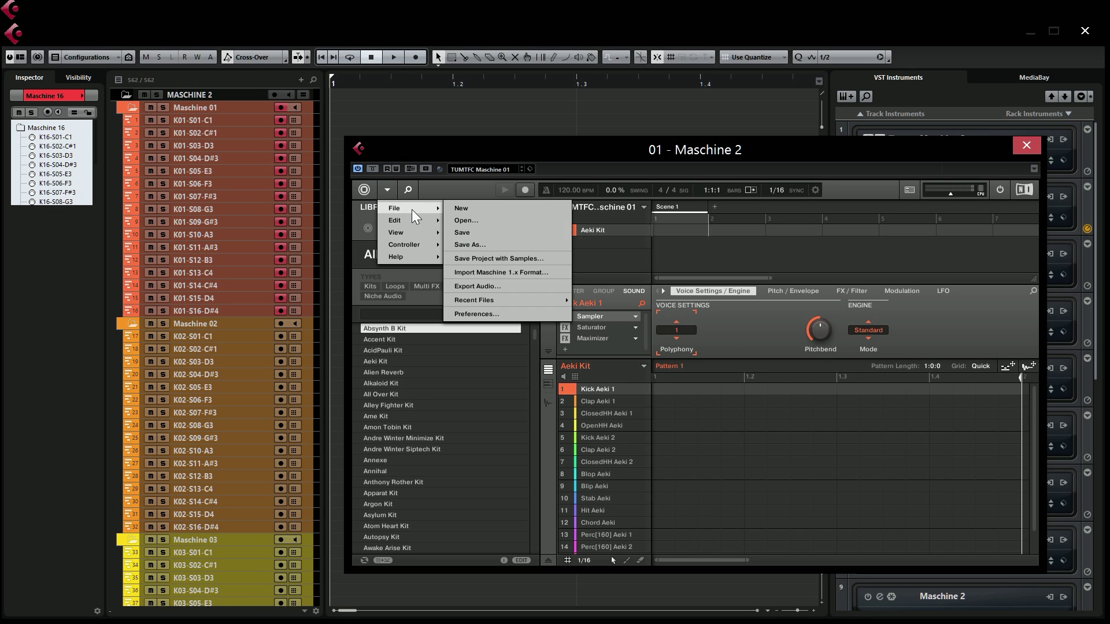
pyautogui.click(484, 223)
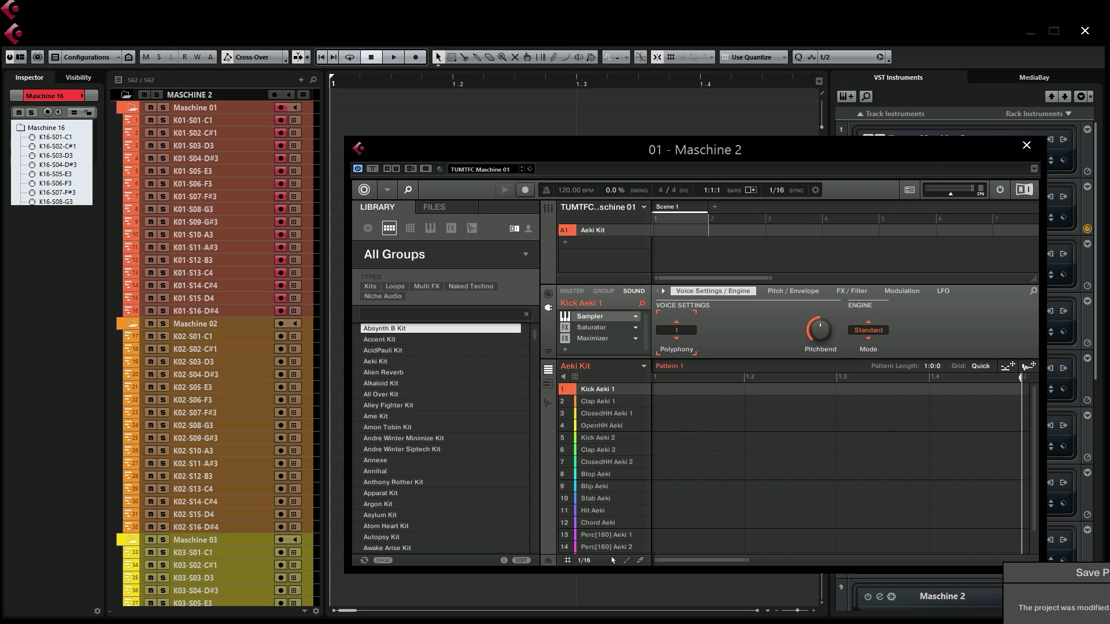
pyautogui.press('Return')
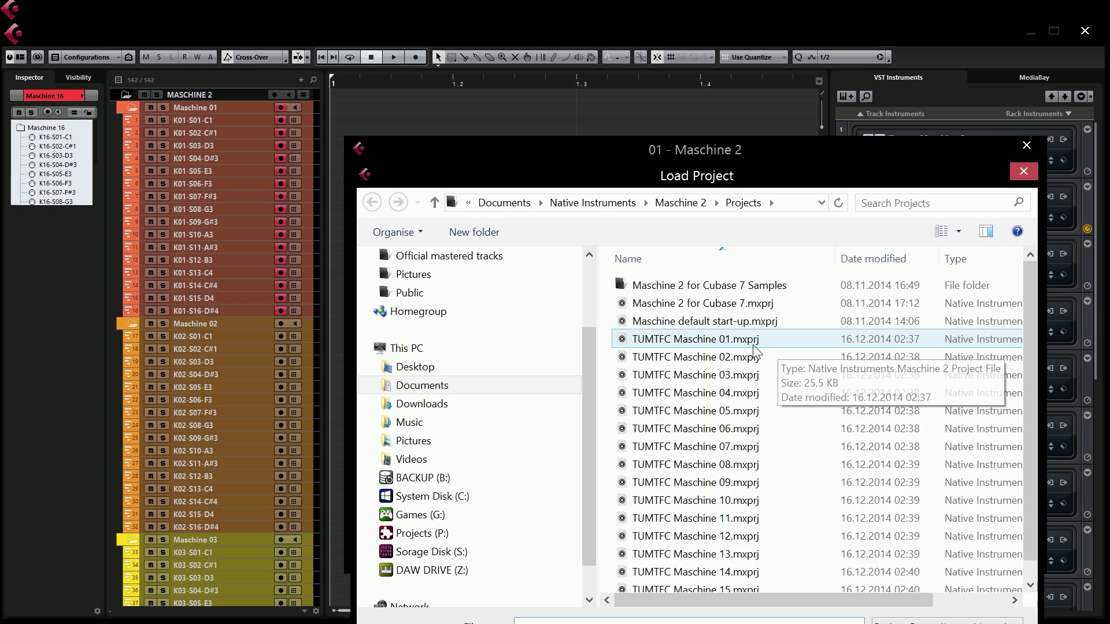
pyautogui.click(732, 345)
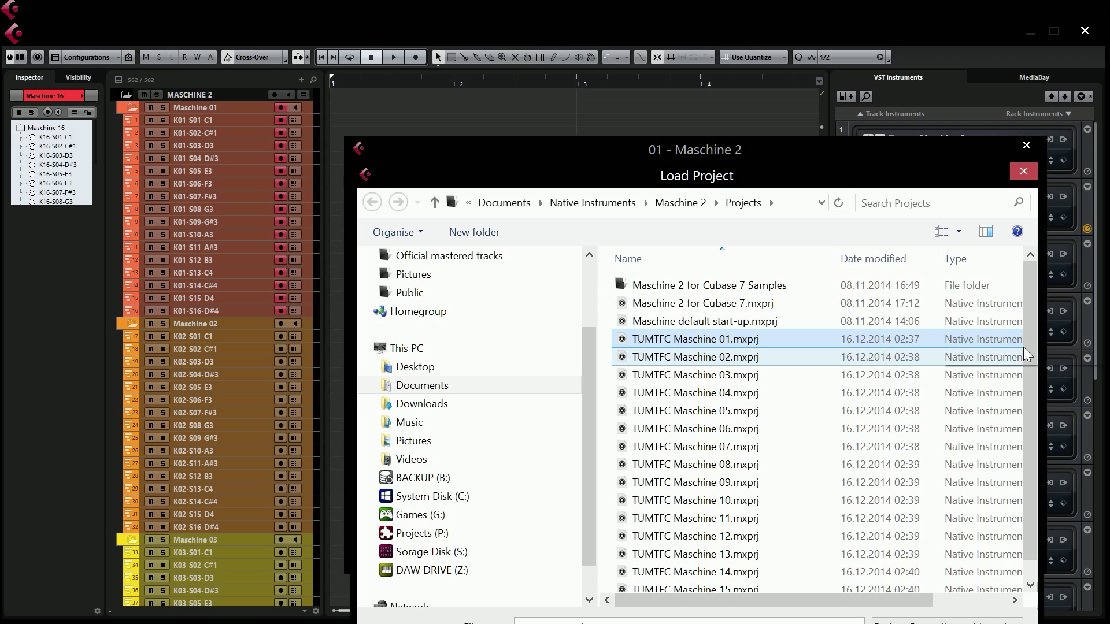
pyautogui.scroll(-1, 1026, 353)
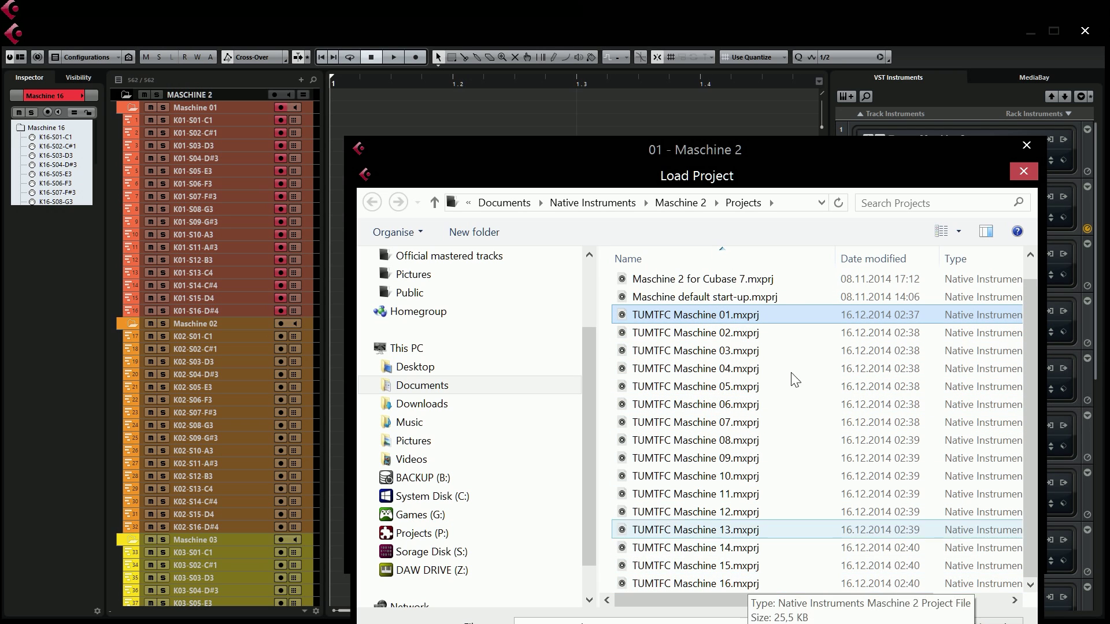
pyautogui.moveTo(893, 179); pyautogui.dragTo(914, 218)
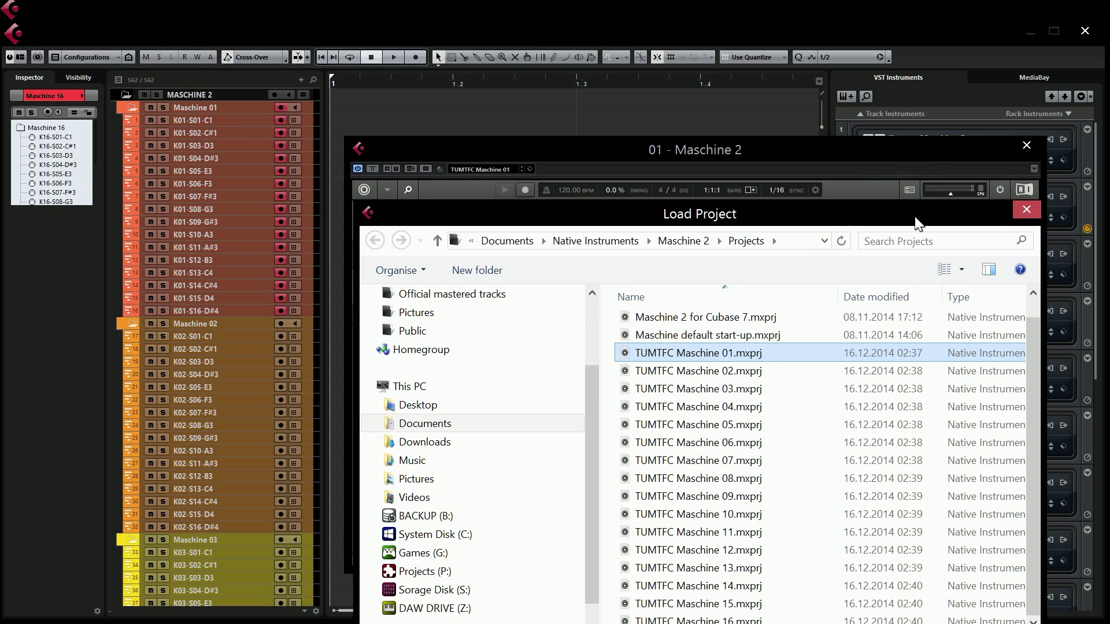
pyautogui.doubleClick(705, 355)
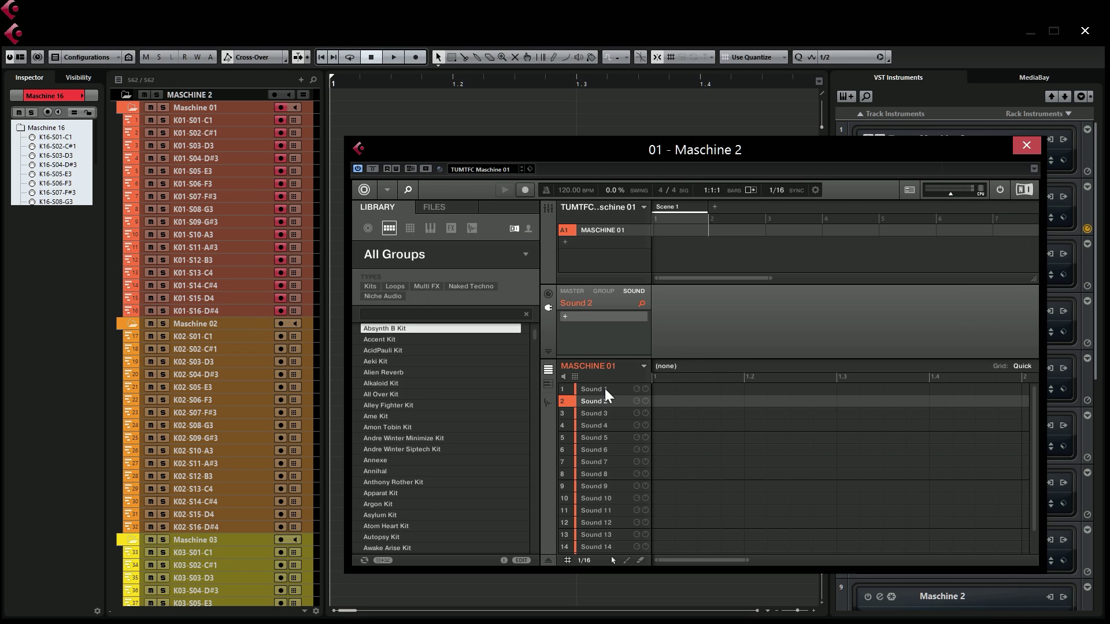
# - Inspect the empty sound slots of the MASCHINE 01 group and select the Annihal kit in the group library
pyautogui.click(599, 511)
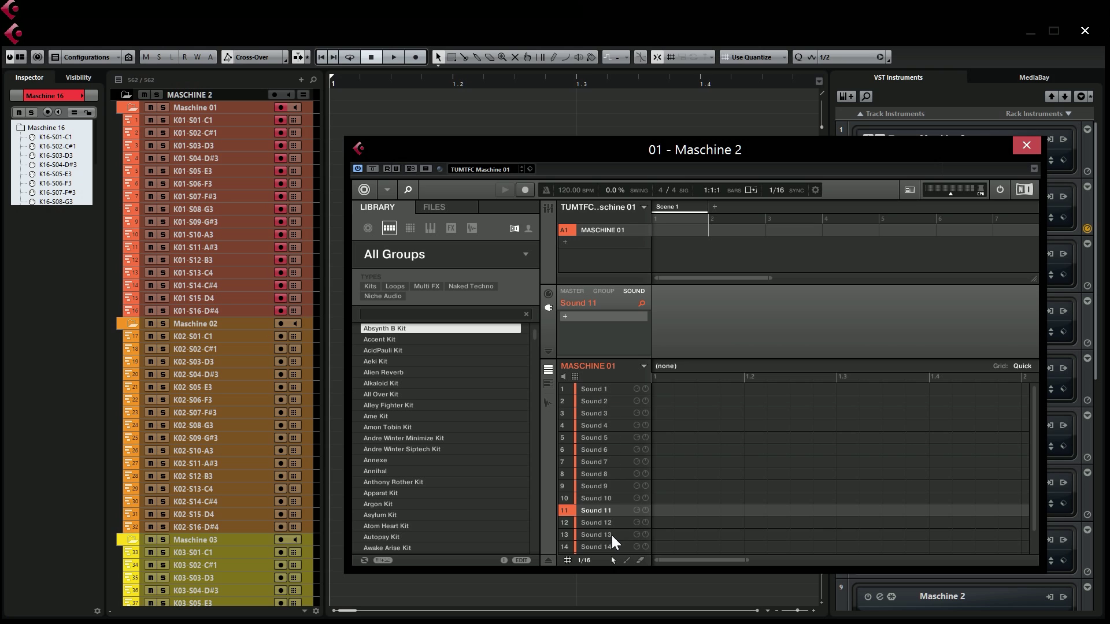
pyautogui.scroll(-2, 616, 522)
pyautogui.scroll(2, 615, 511)
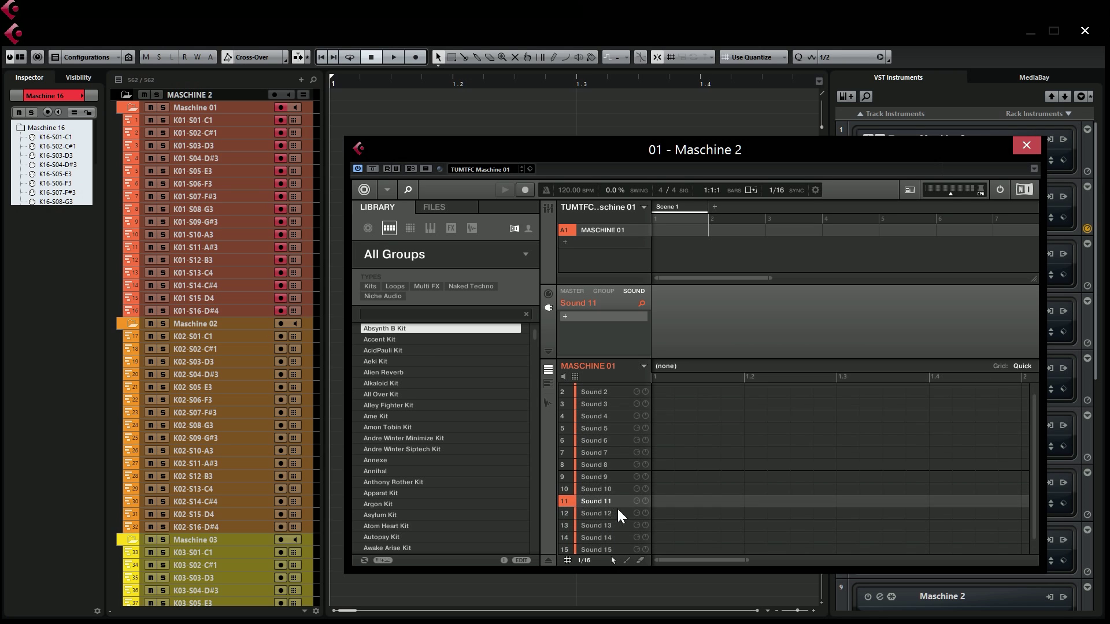
pyautogui.click(427, 471)
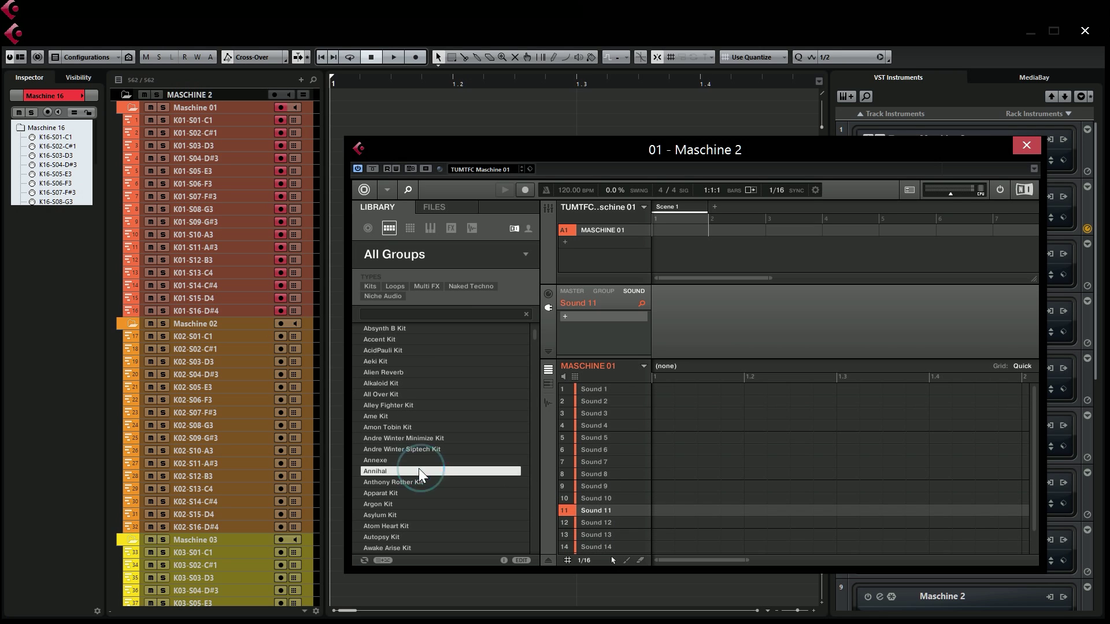
pyautogui.click(600, 404)
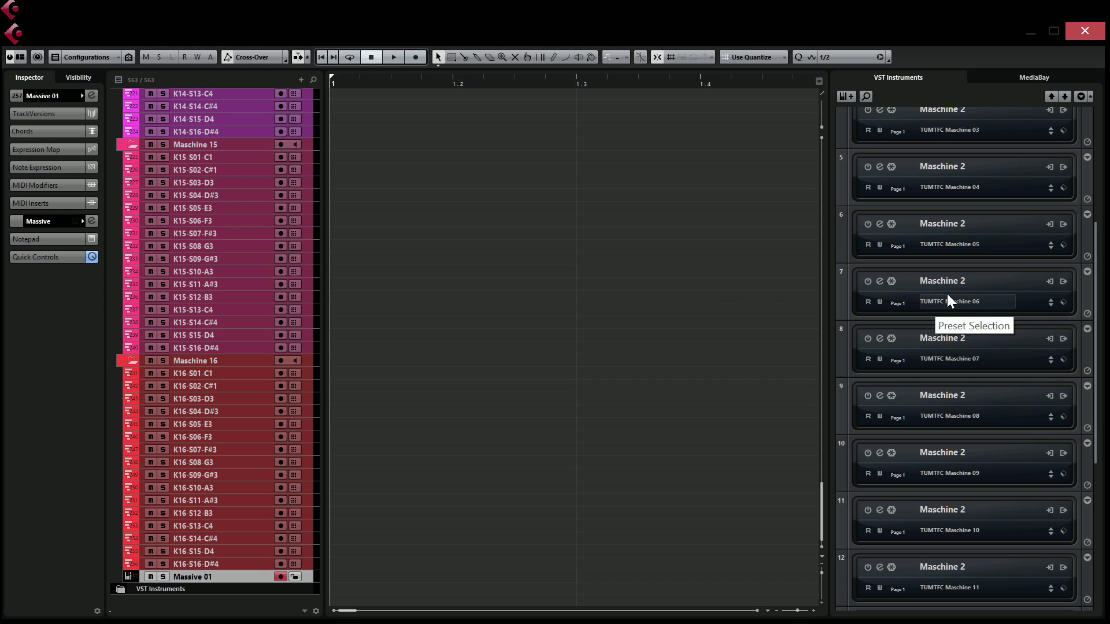
# - Open the TUMTFC Maschine 05 rack instrument, show its browser and reposition the instrument window
pyautogui.scroll(3, 947, 293)
pyautogui.scroll(-4, 945, 296)
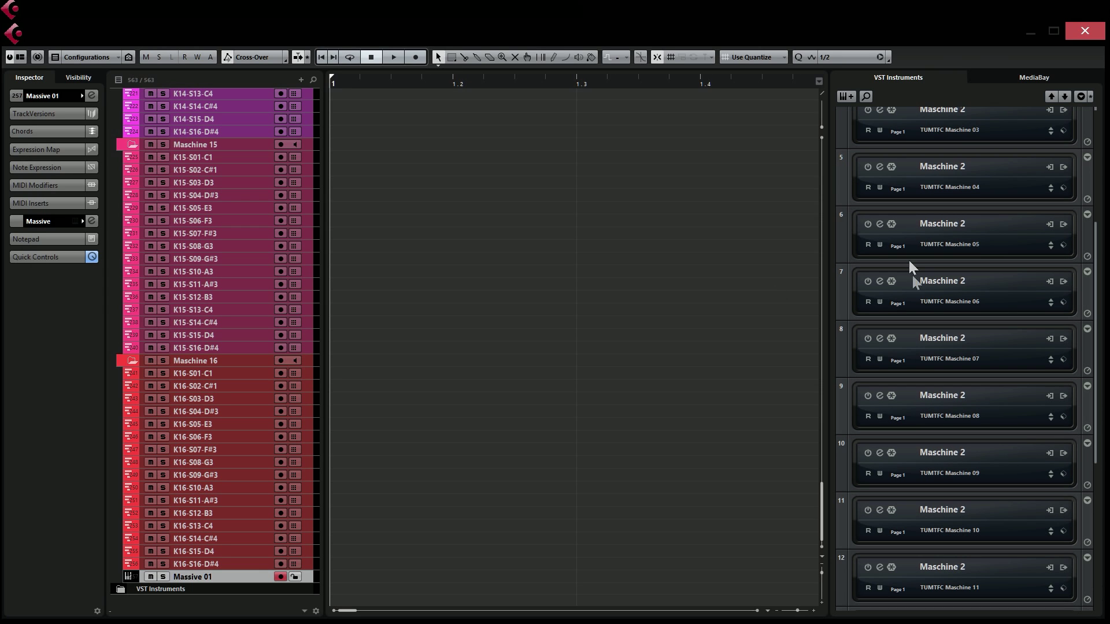
pyautogui.click(878, 224)
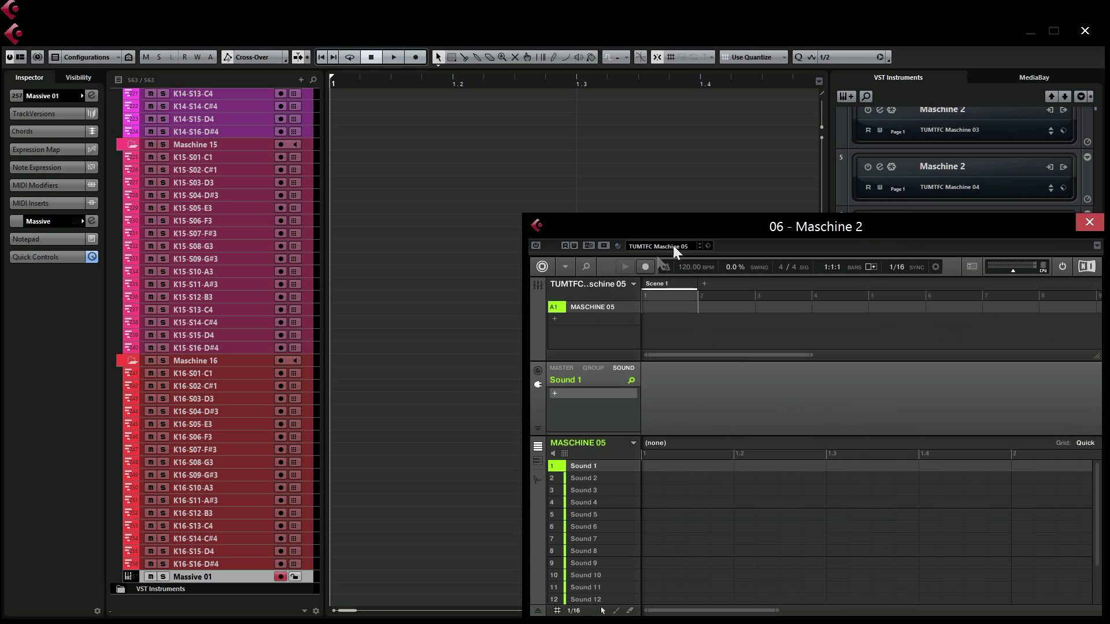
pyautogui.click(566, 266)
pyautogui.moveTo(579, 284)
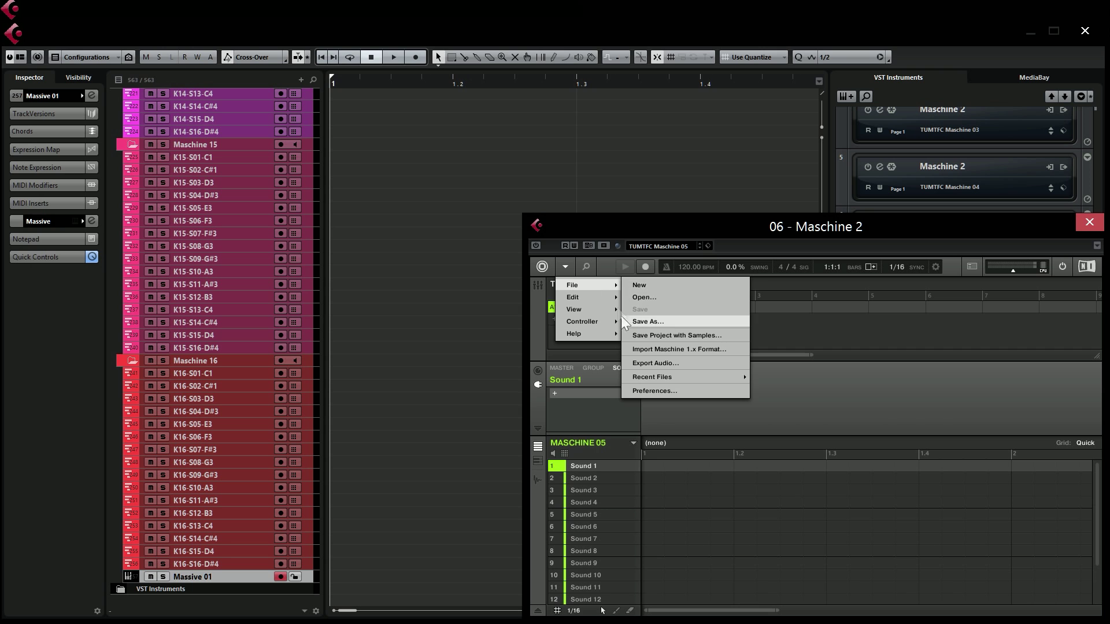
pyautogui.moveTo(601, 310)
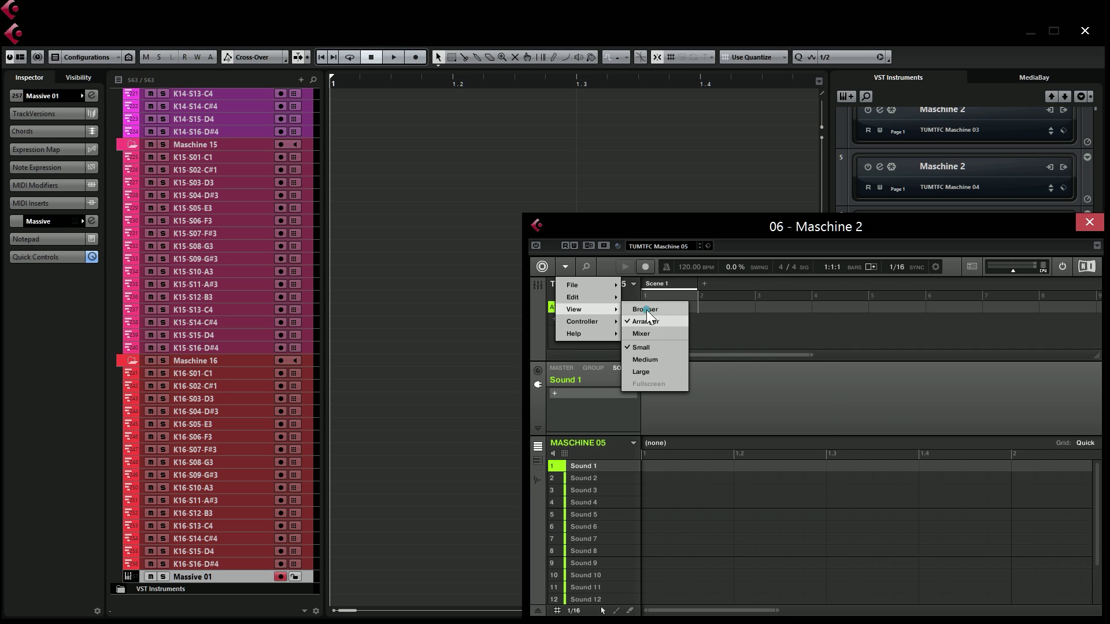
pyautogui.click(647, 311)
pyautogui.moveTo(811, 222); pyautogui.dragTo(684, 192)
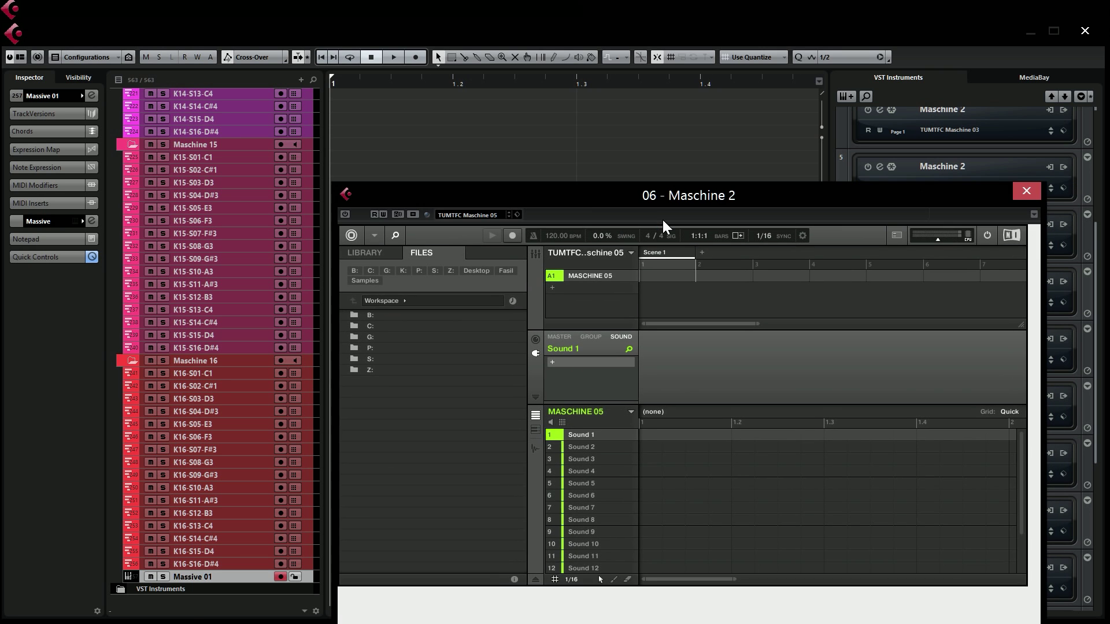
# - Check the audio output destination of Sound 2 in the MASCHINE 05 group and close the instrument window
pyautogui.click(585, 448)
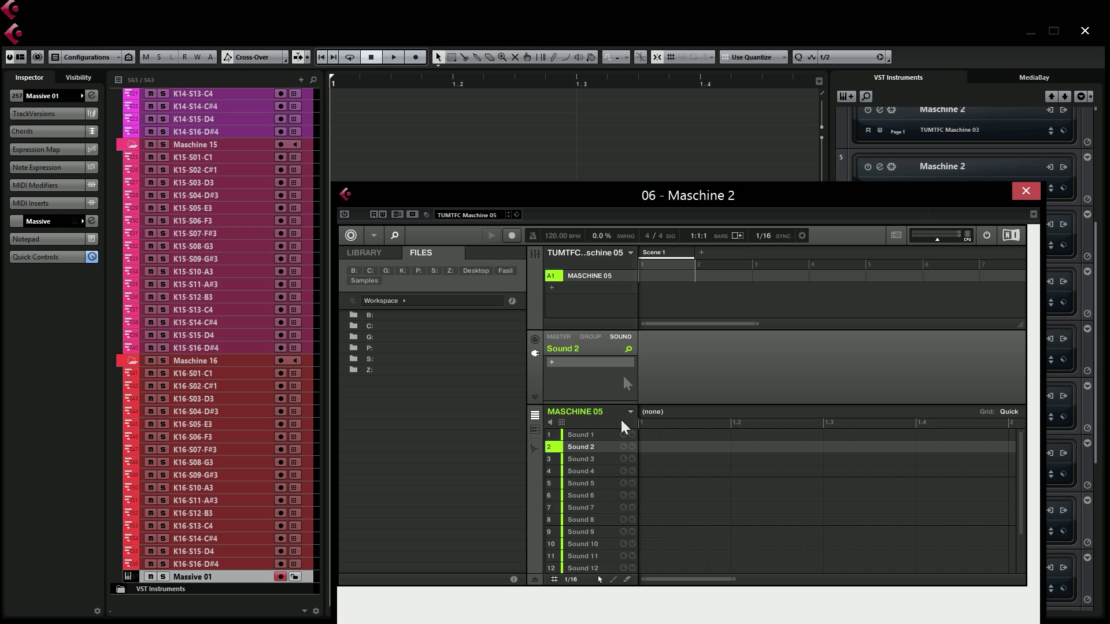
pyautogui.click(534, 340)
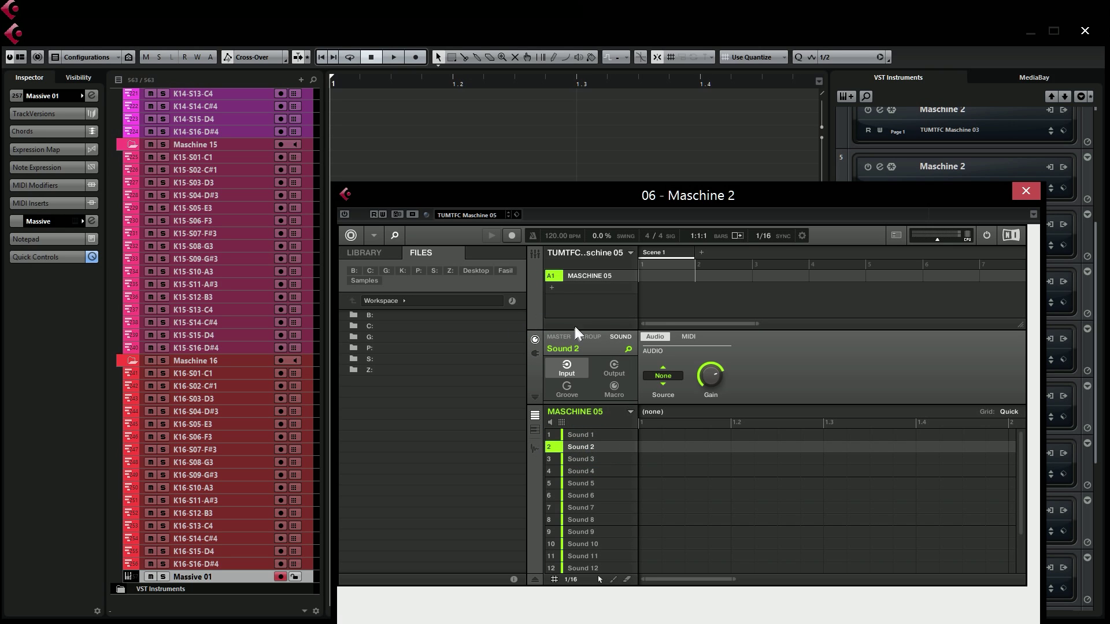
pyautogui.click(599, 367)
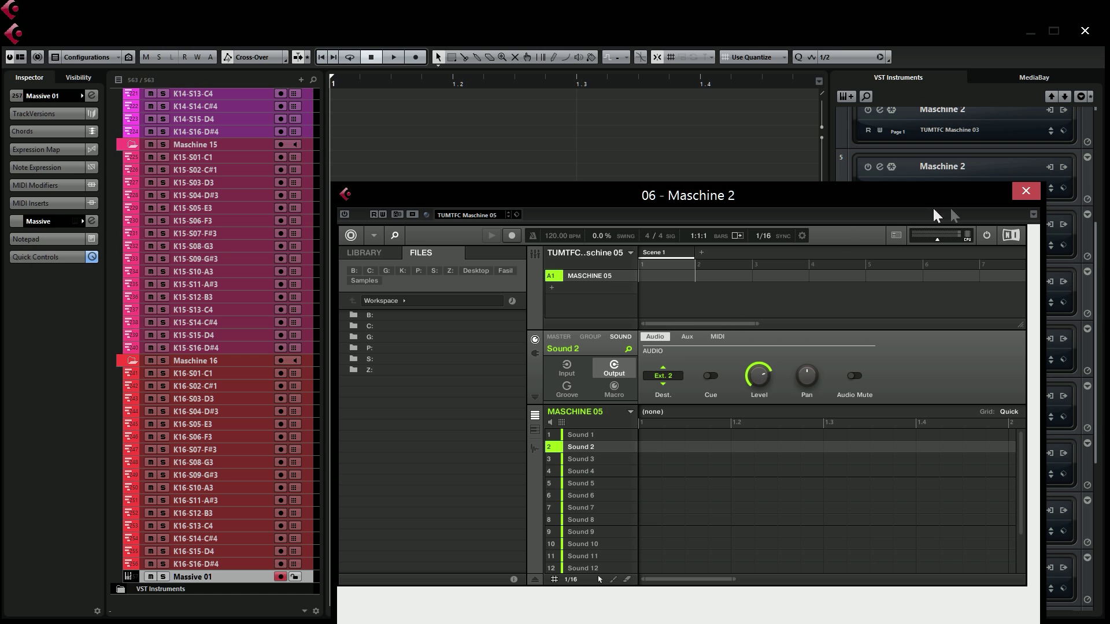
pyautogui.click(1033, 190)
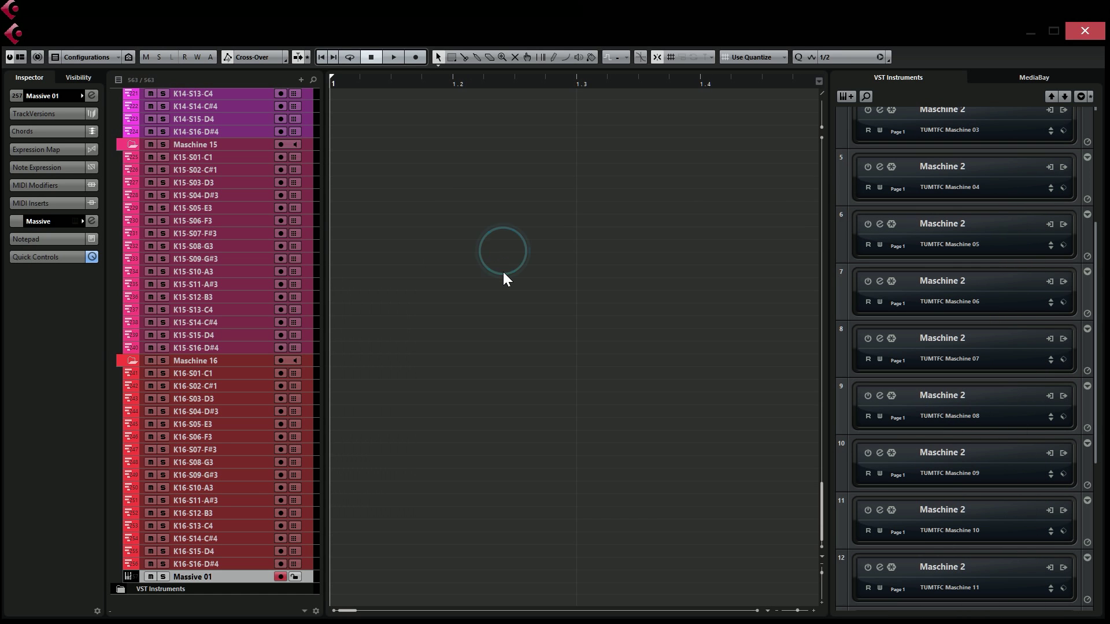
pyautogui.scroll(10, 514, 268)
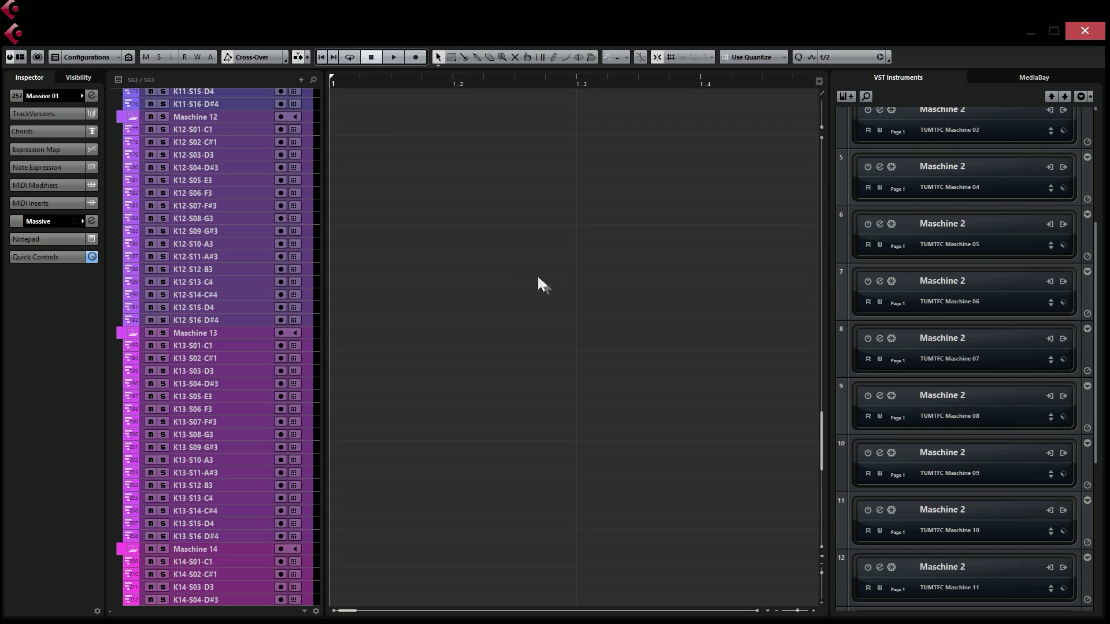
pyautogui.scroll(20, 544, 286)
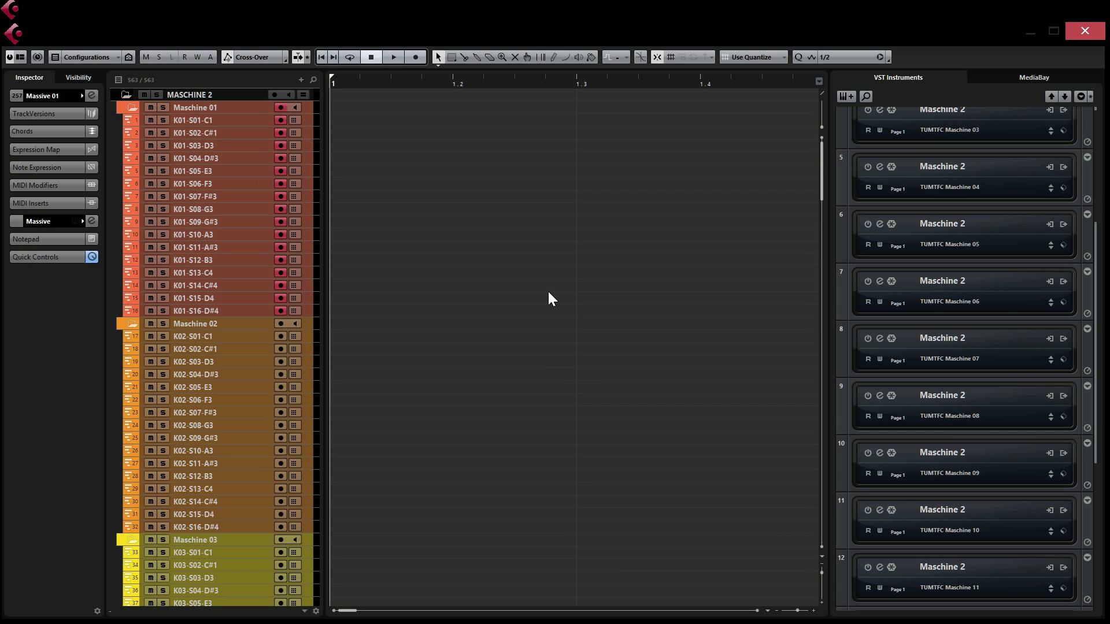
pyautogui.scroll(-20, 474, 301)
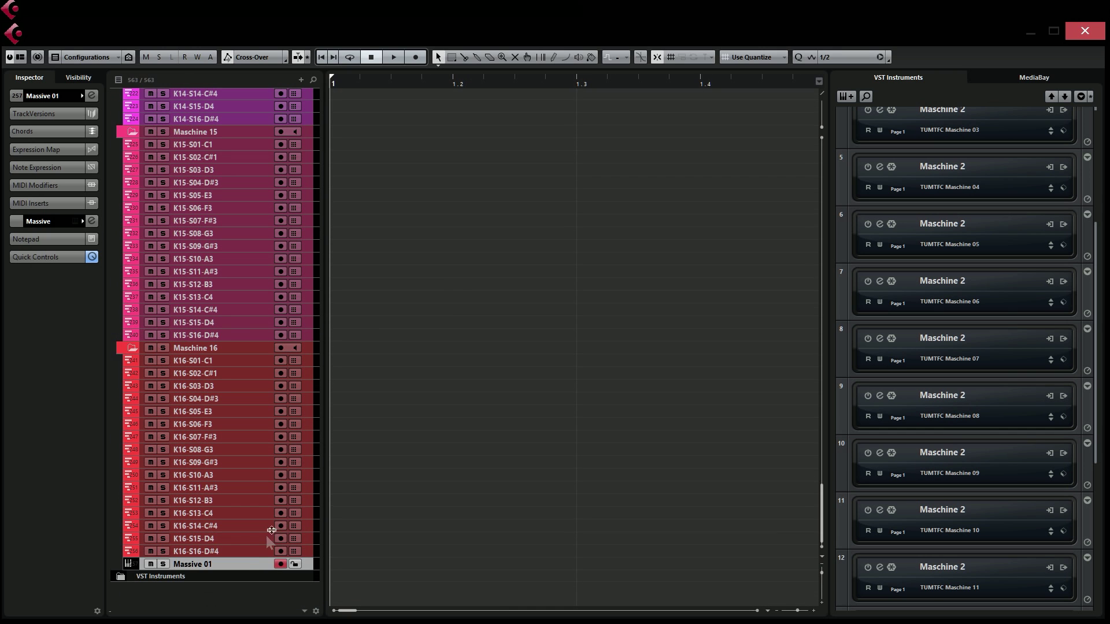
pyautogui.rightClick(248, 588)
pyautogui.click(249, 611)
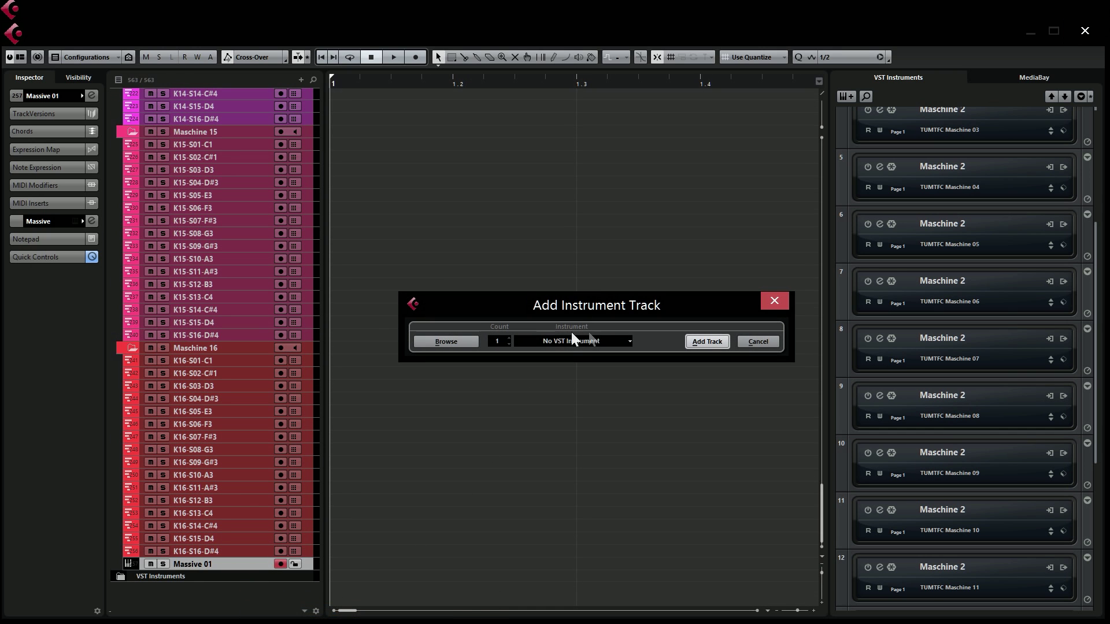
pyautogui.click(758, 342)
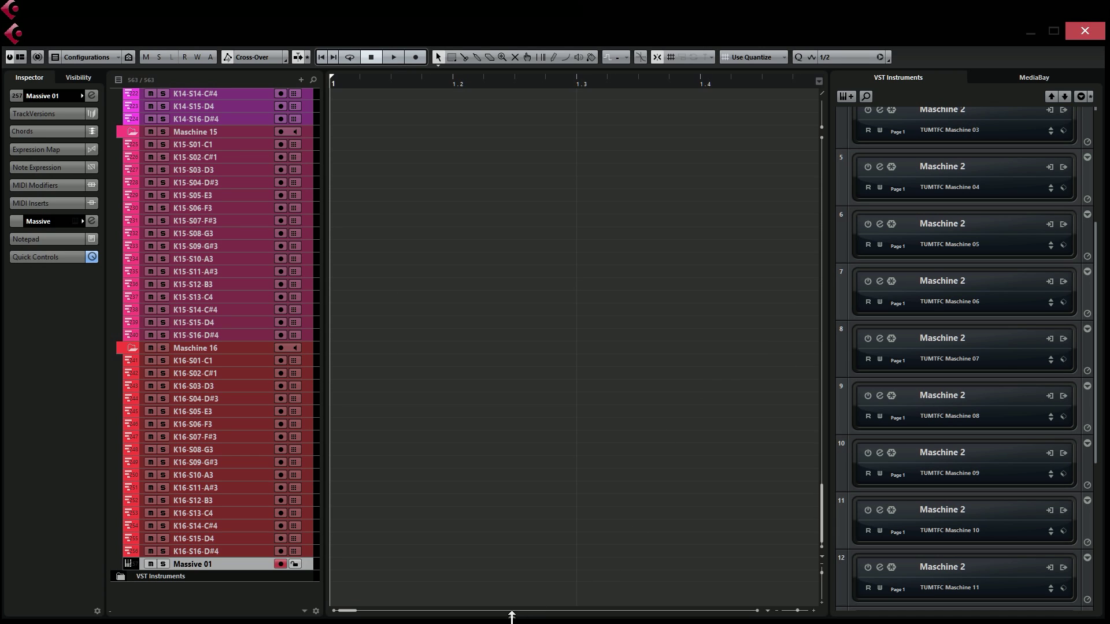